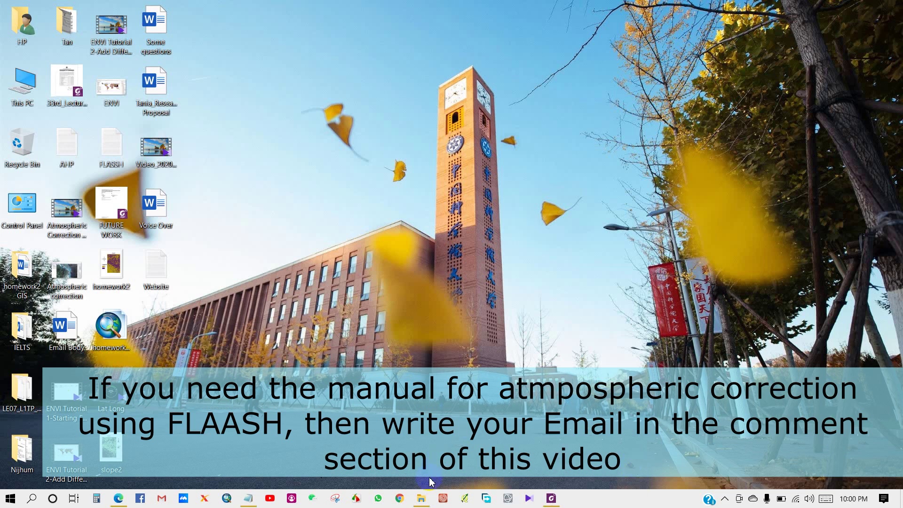
Open the LC08_L1TP_137044_20200211_20200225_01_T1 scene folder in File Explorer as large thumbnails.
left_click(425, 498)
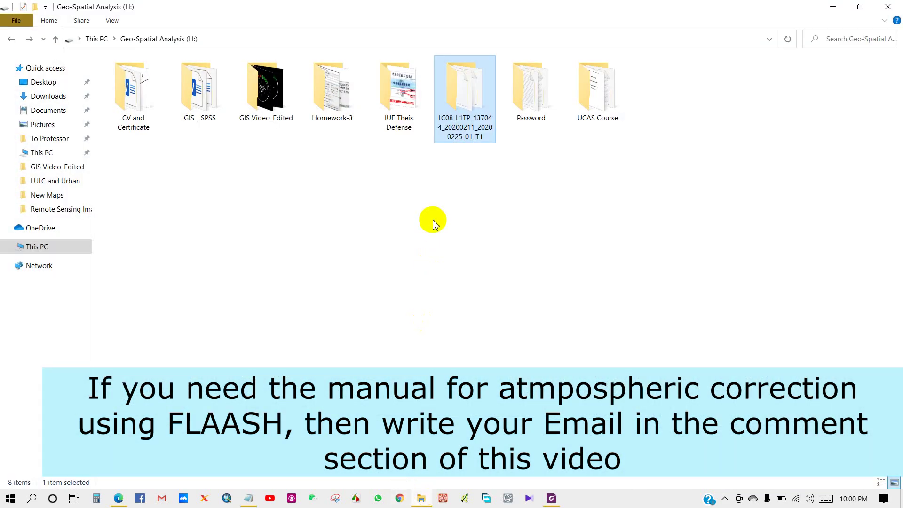
double_click(455, 118)
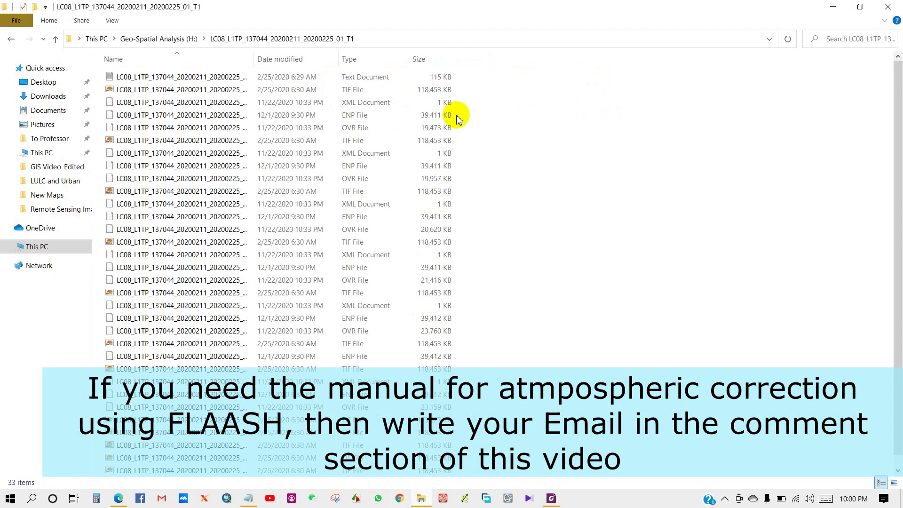
left_click(373, 41)
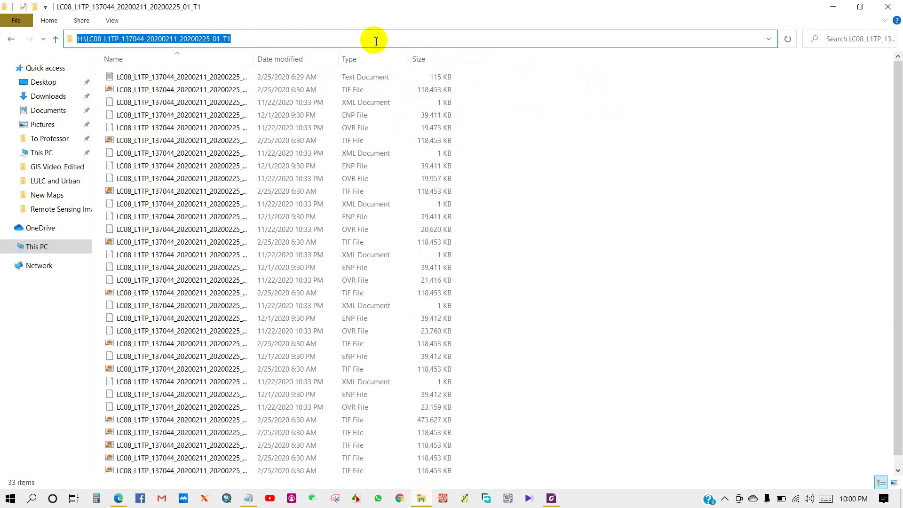
left_click(894, 483)
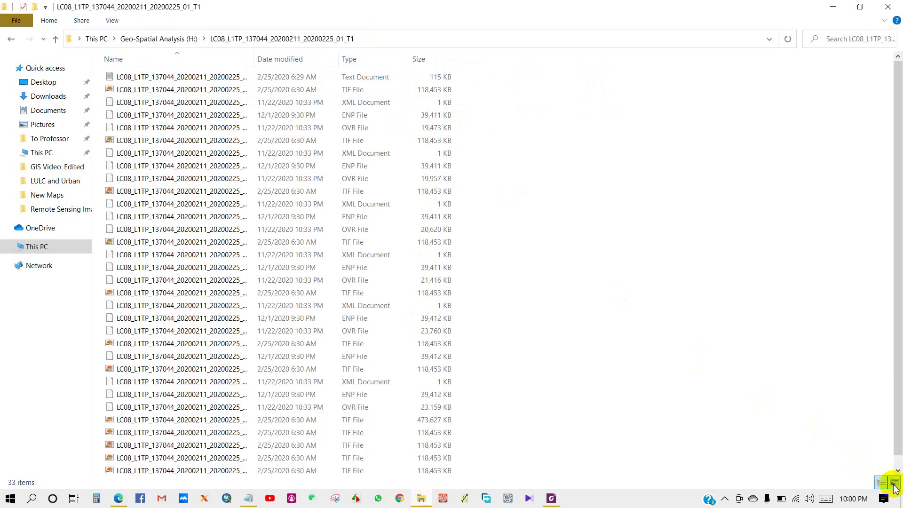
left_click(670, 302)
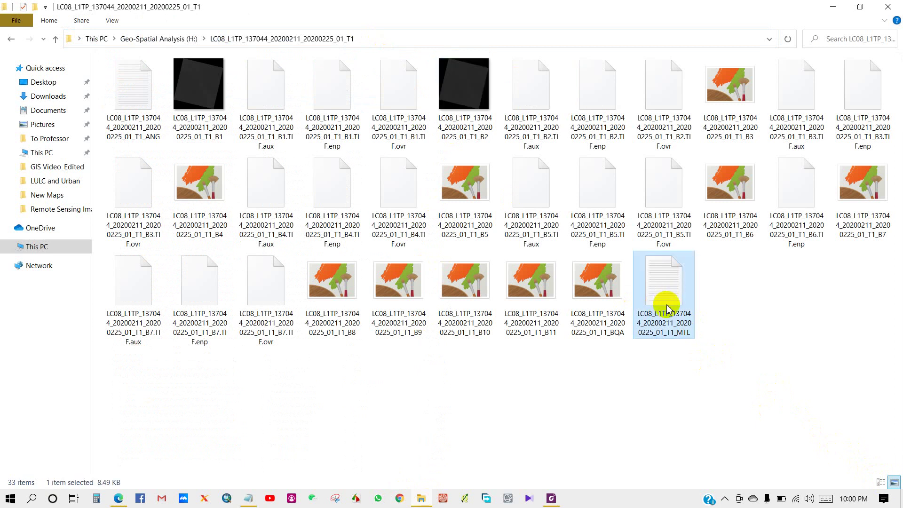
Copy the scene folder's full path from the address bar.
left_click(358, 36)
right_click(323, 35)
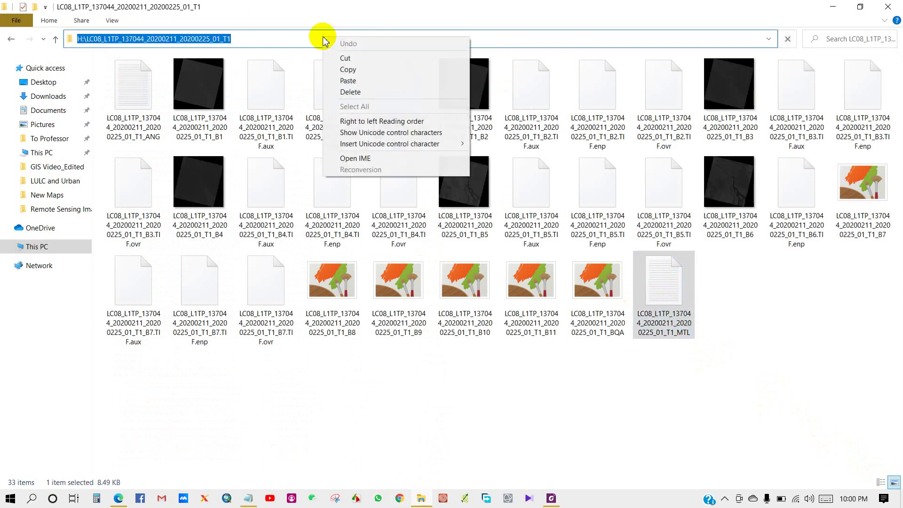
left_click(344, 70)
left_click(436, 378)
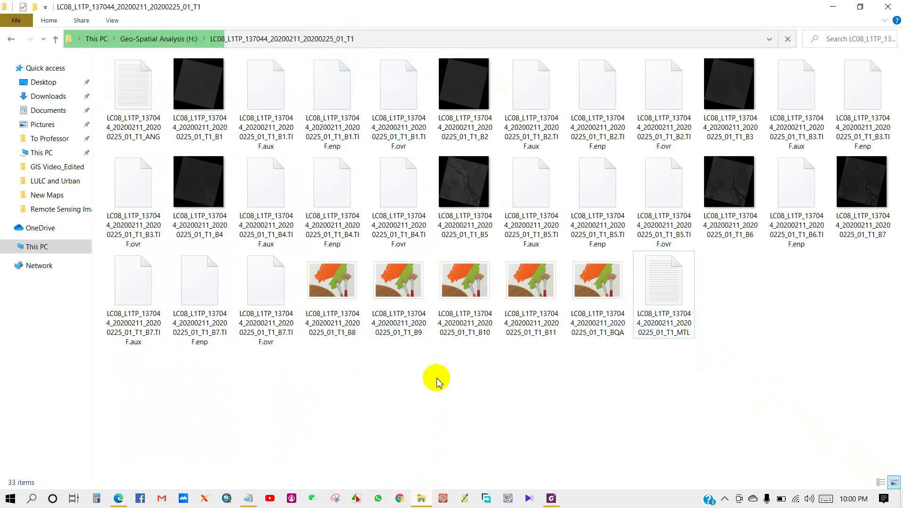
left_click(12, 499)
Search the Start menu for 'envi' and launch ENVI 5.3 (64-bit).
type("e")
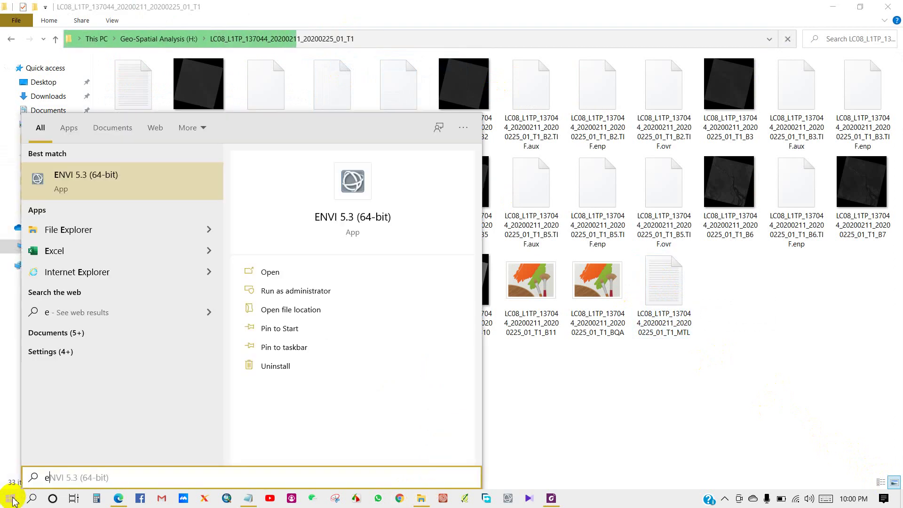
type("nvi")
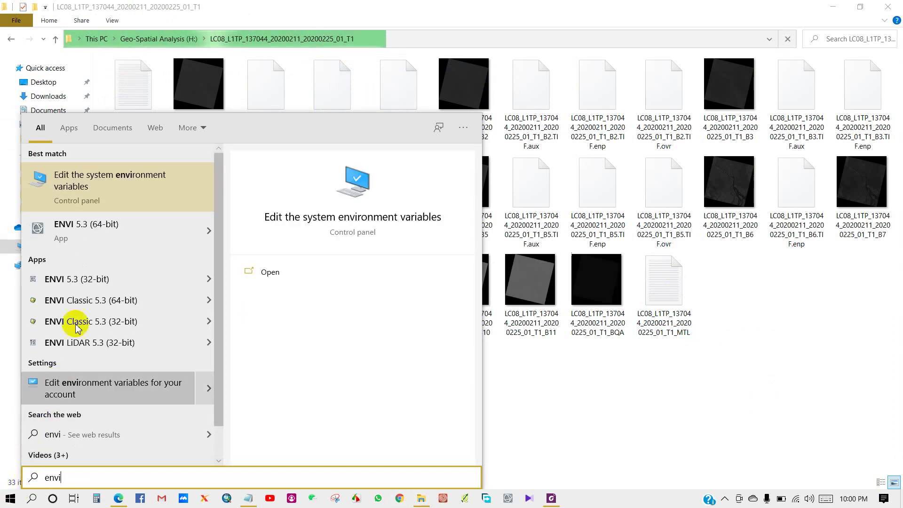
left_click(85, 230)
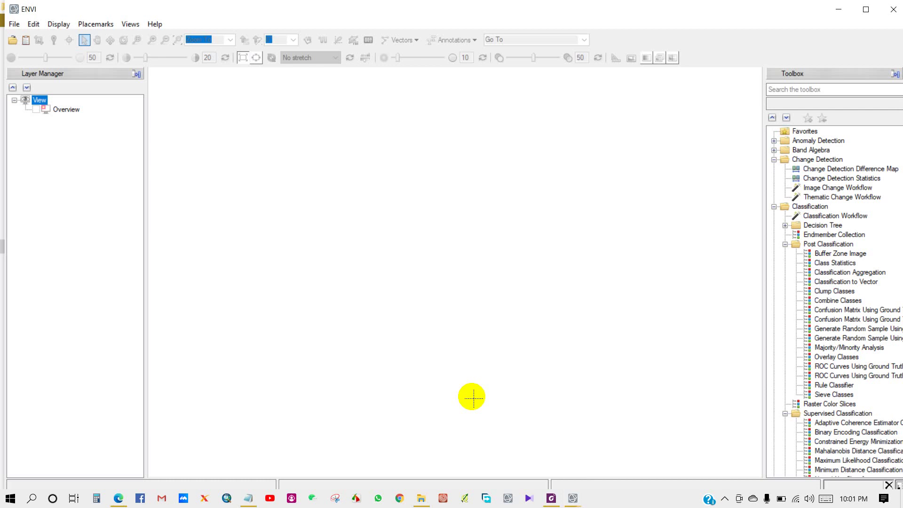
Open the scene as Landsat GeoTIFF with Metadata, pasting the folder path and choosing the _MTL file.
left_click(9, 20)
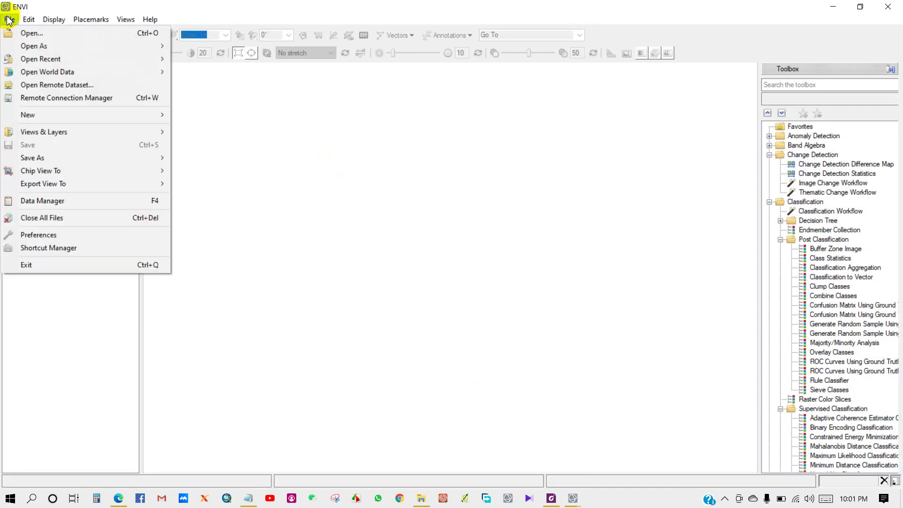
mouse_move(32, 45)
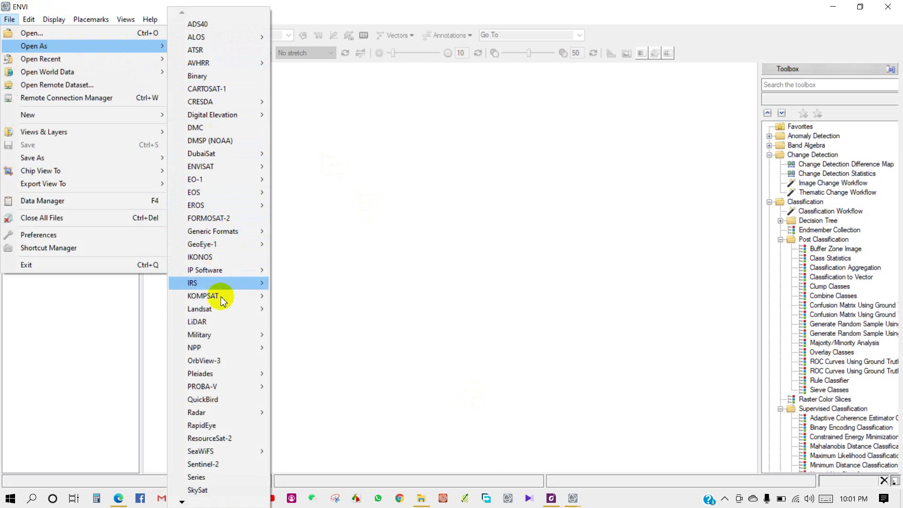
mouse_move(252, 312)
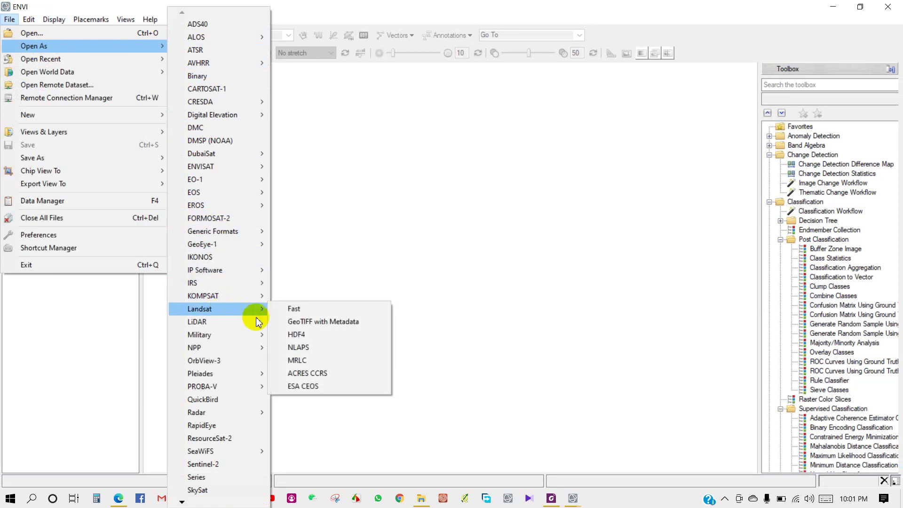
left_click(321, 321)
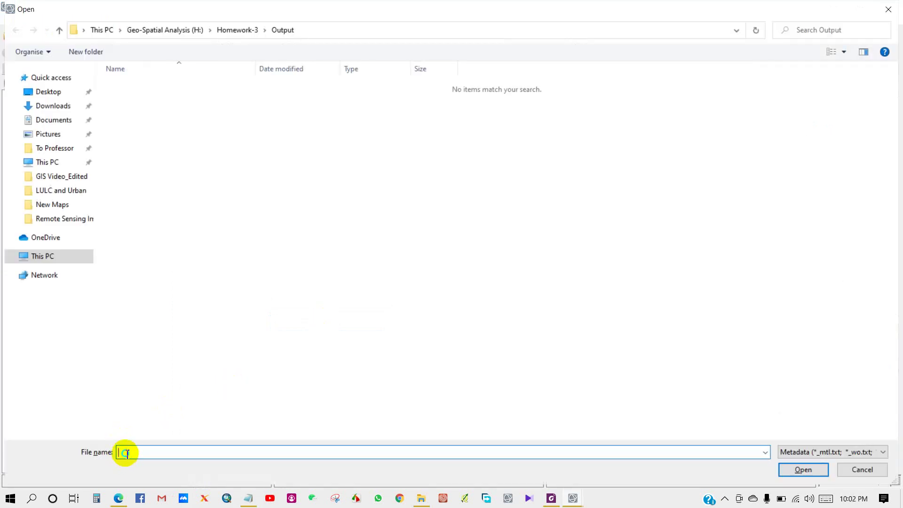
right_click(125, 453)
left_click(165, 343)
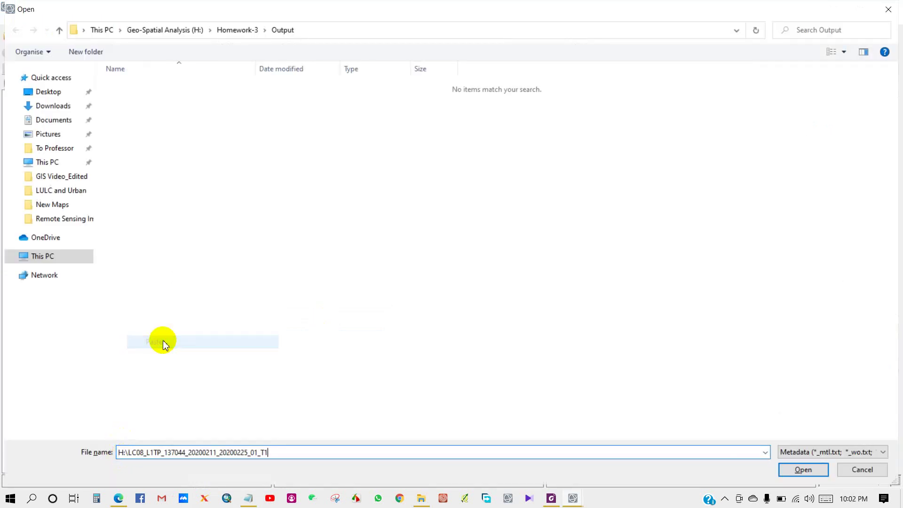
left_click(802, 469)
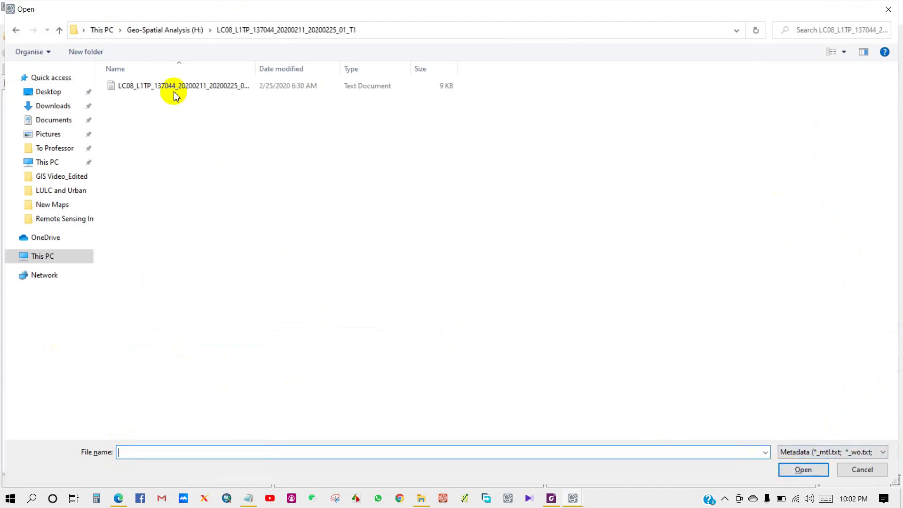
left_click(176, 86)
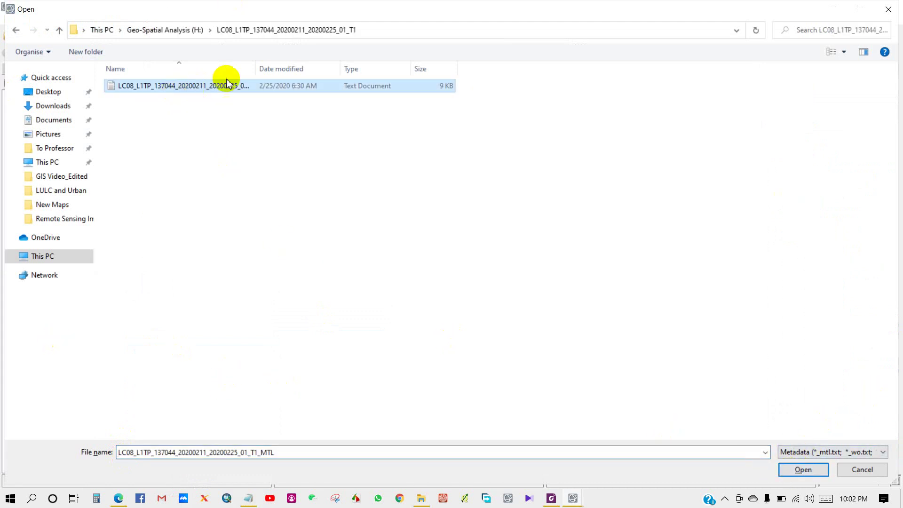
double_click(256, 65)
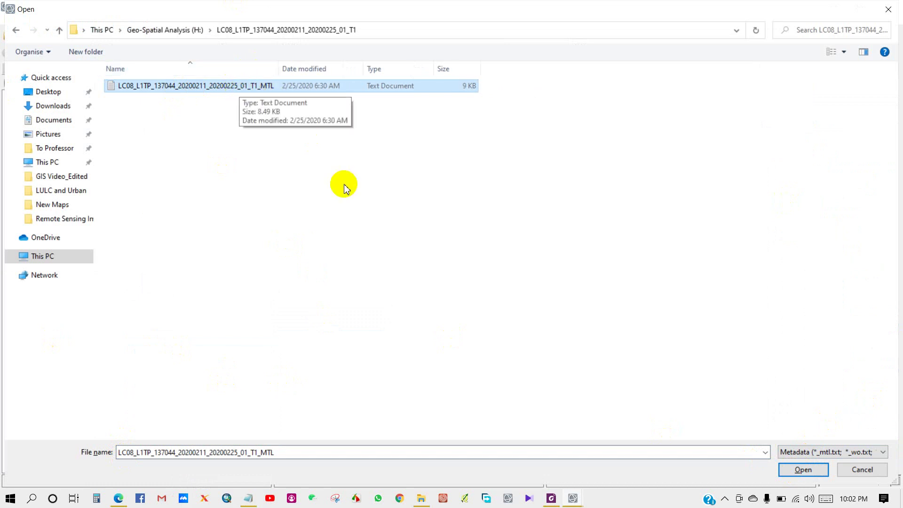
left_click(804, 470)
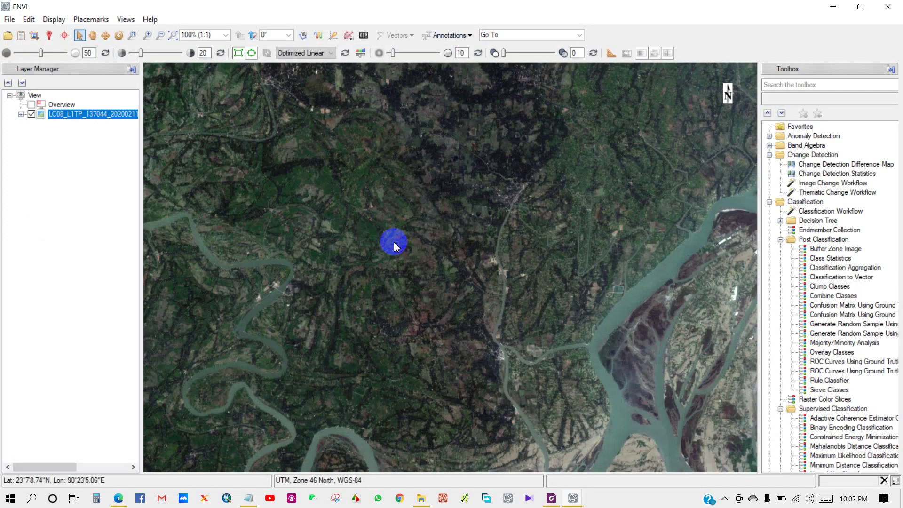
Load the MTL scene, zoom to full extent, and expand the LC08 layer to list its Red, Green, Blue bands.
left_click(250, 62)
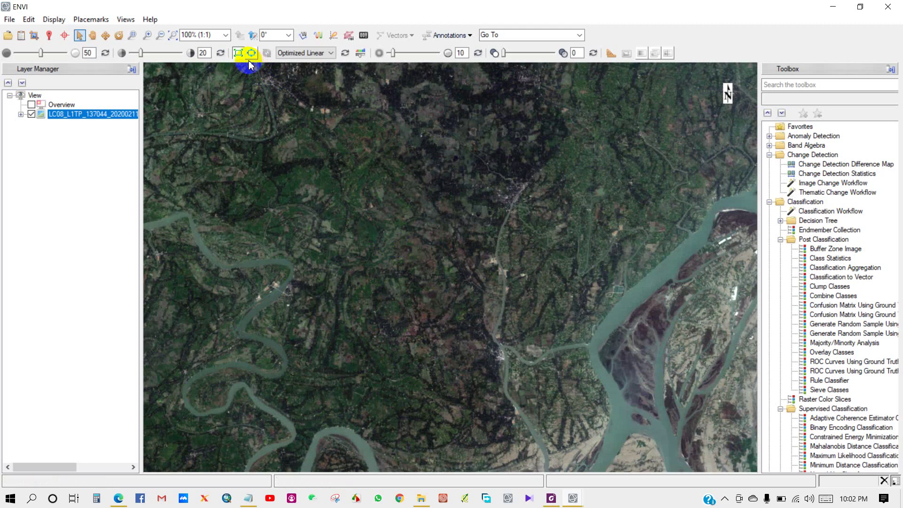
left_click(172, 36)
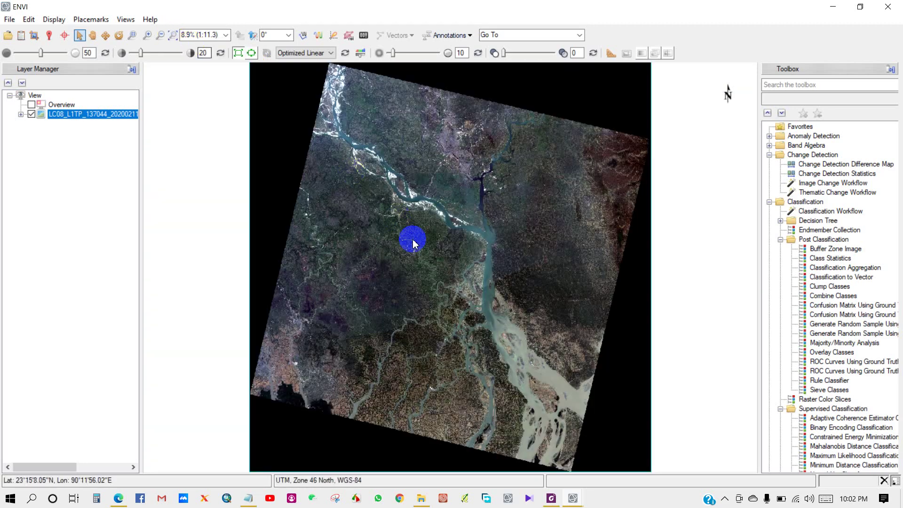
scroll(413, 241, "up", 3)
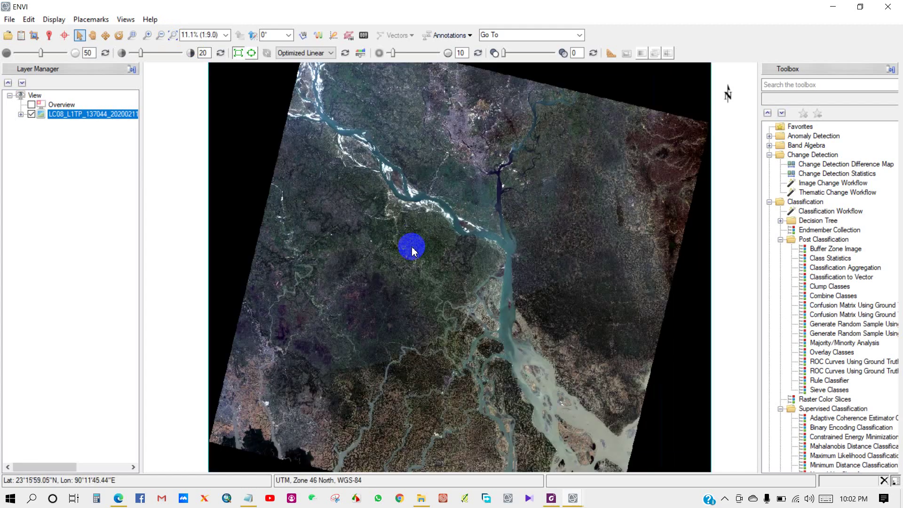
scroll(414, 252, "down", 1)
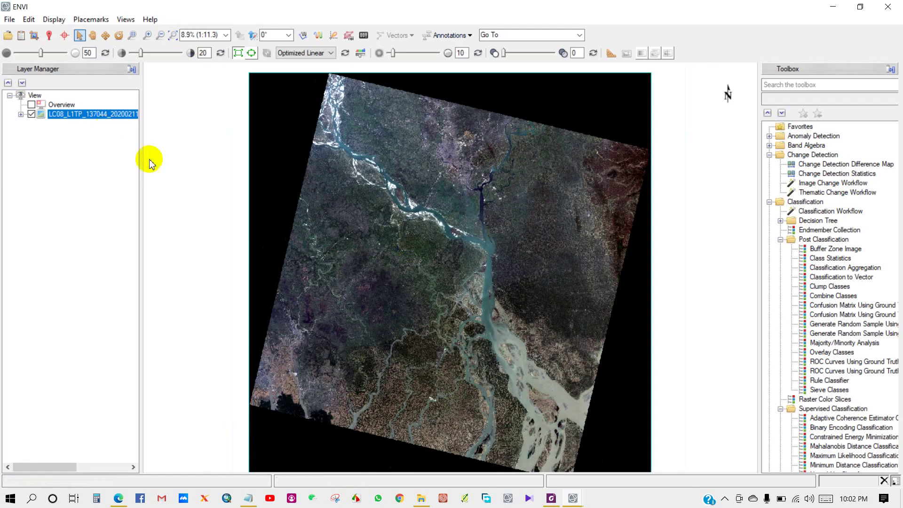
left_click(20, 114)
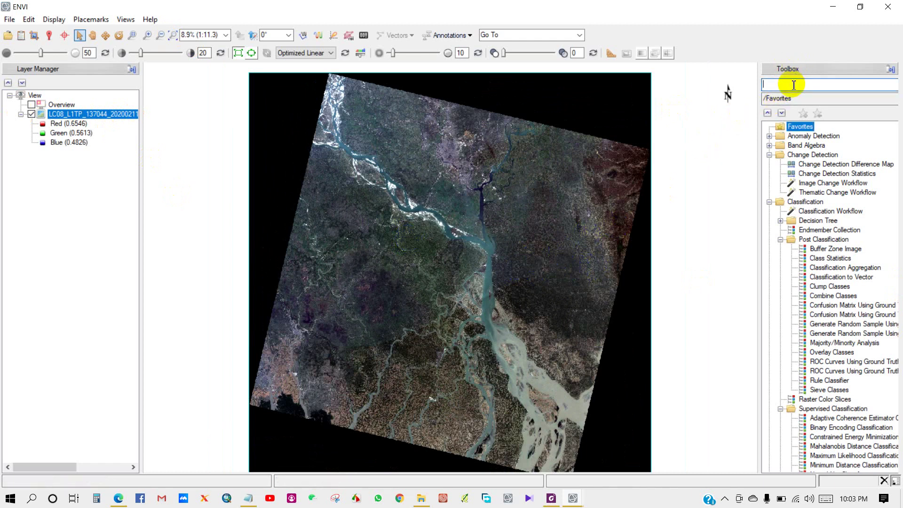
Launch Radiometric Calibration from the Toolbox search and confirm the MultiSpectral file as input.
type("ad")
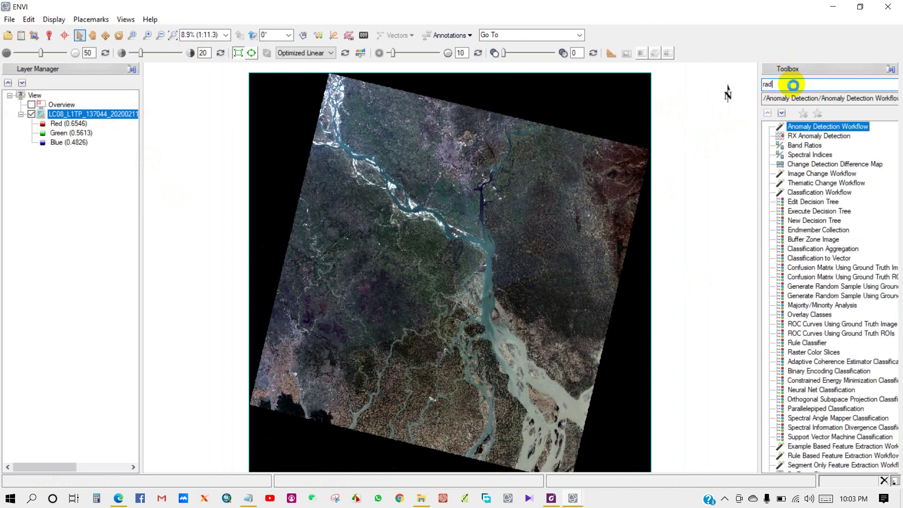
type("iometric cali")
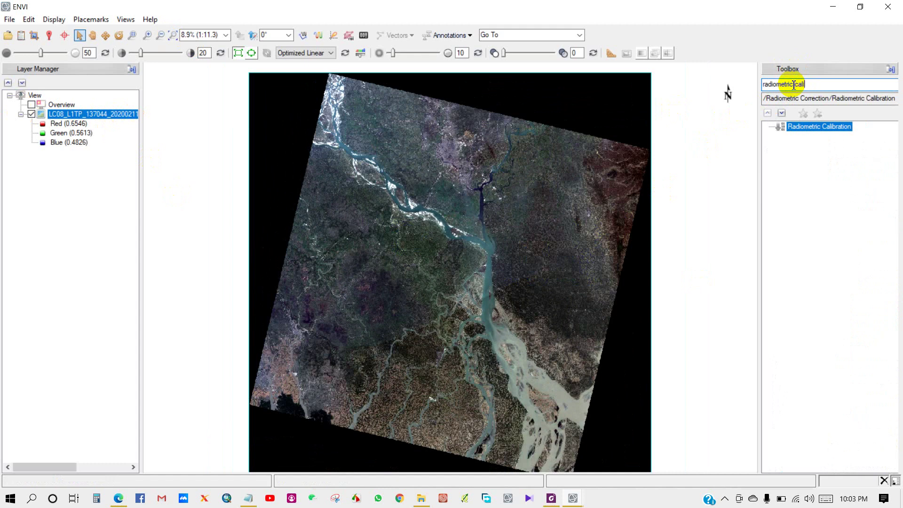
double_click(818, 127)
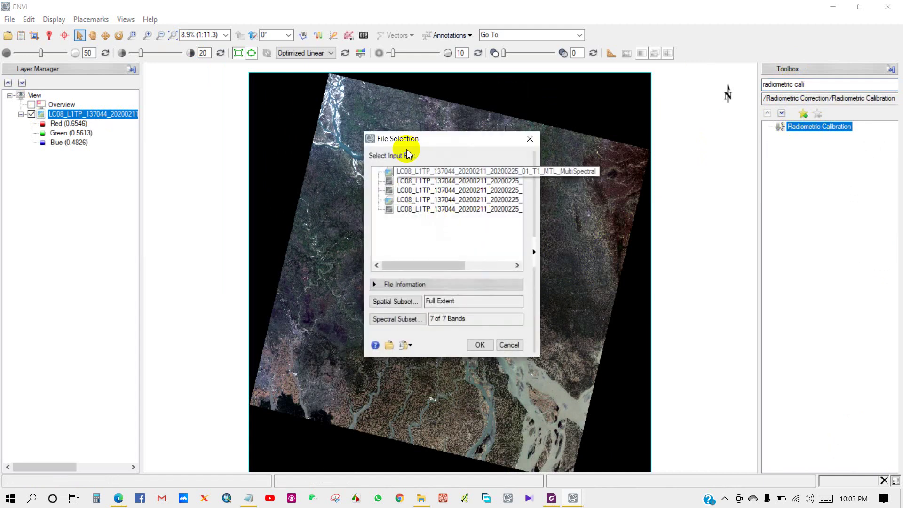
left_click_drag(408, 151, 372, 125)
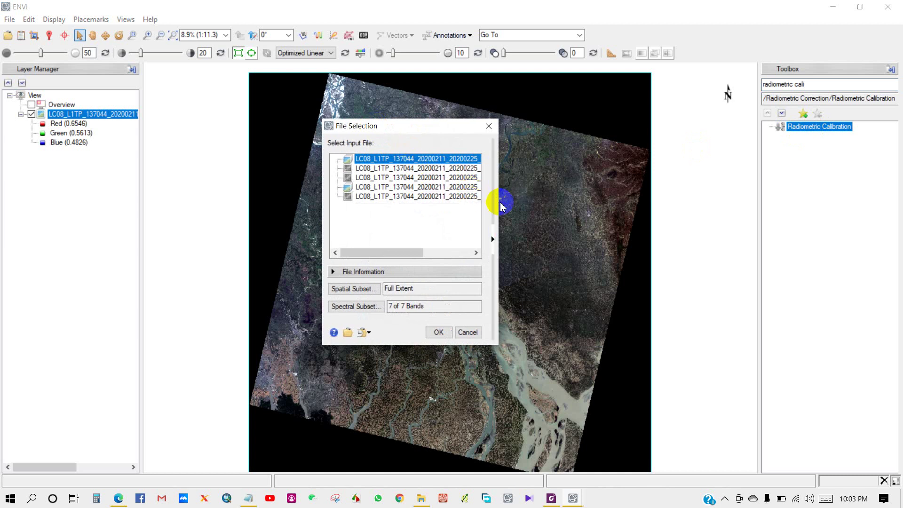
left_click_drag(376, 257, 458, 247)
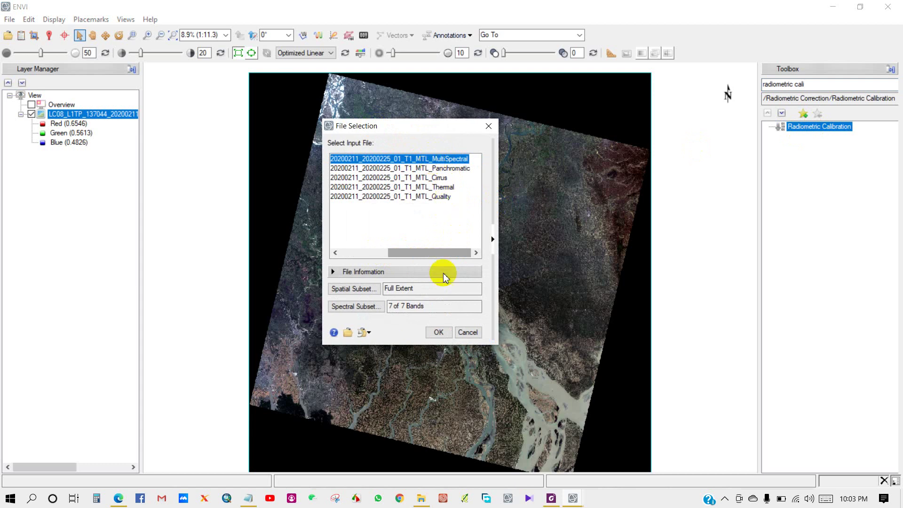
left_click(439, 333)
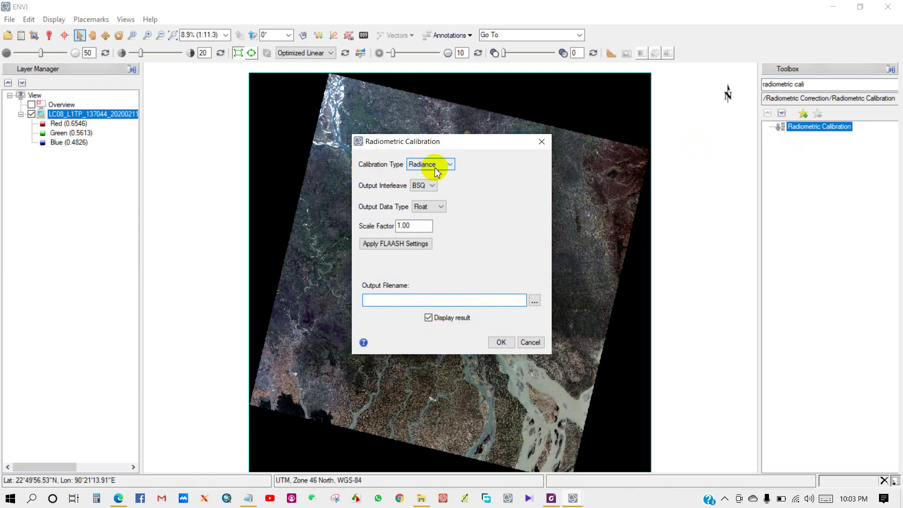
Keep Radiance calibration type, set output interleave to BIL, and change the scale factor to 0.10.
left_click(452, 164)
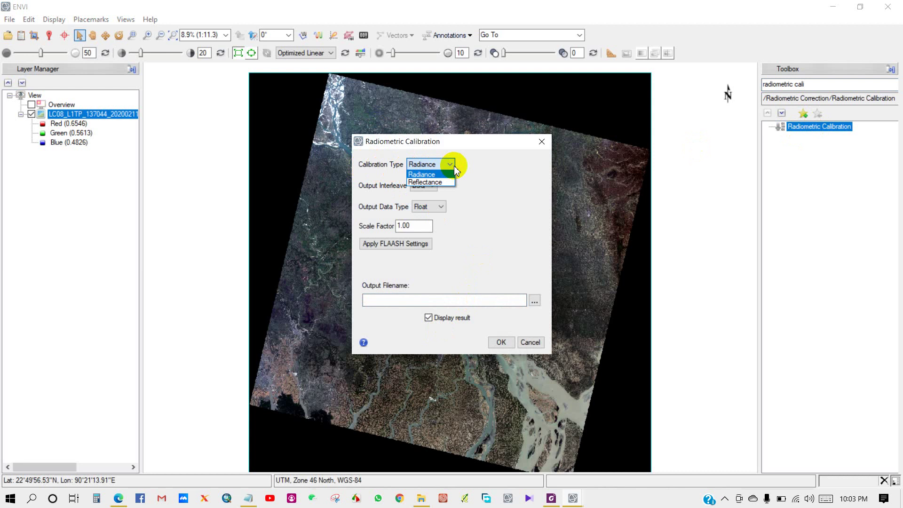
left_click(423, 175)
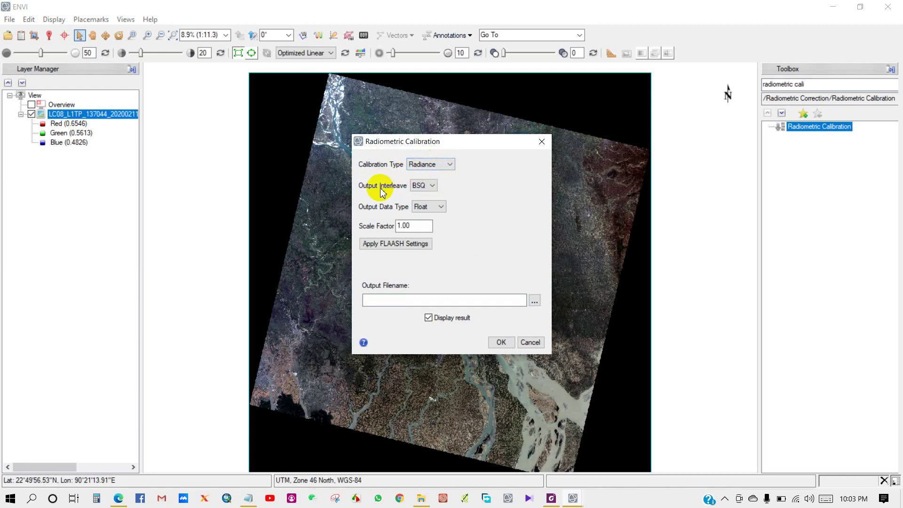
left_click(433, 185)
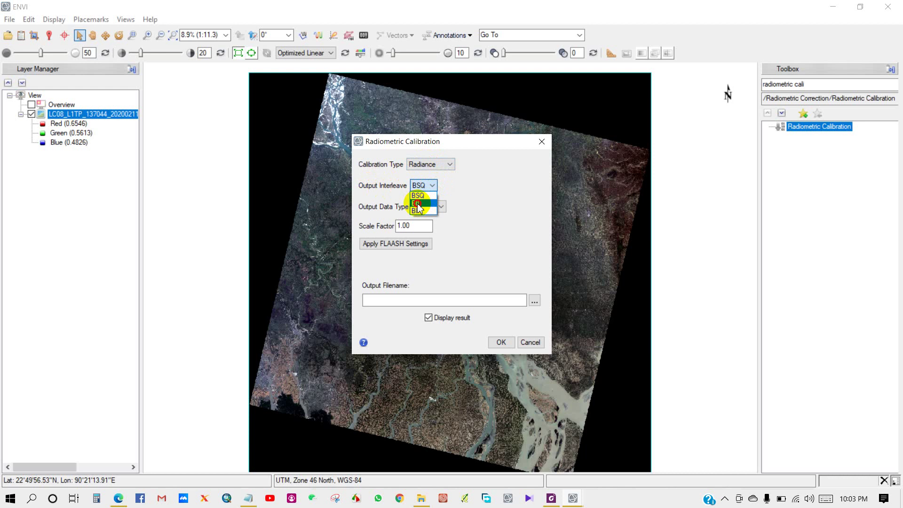
left_click(417, 204)
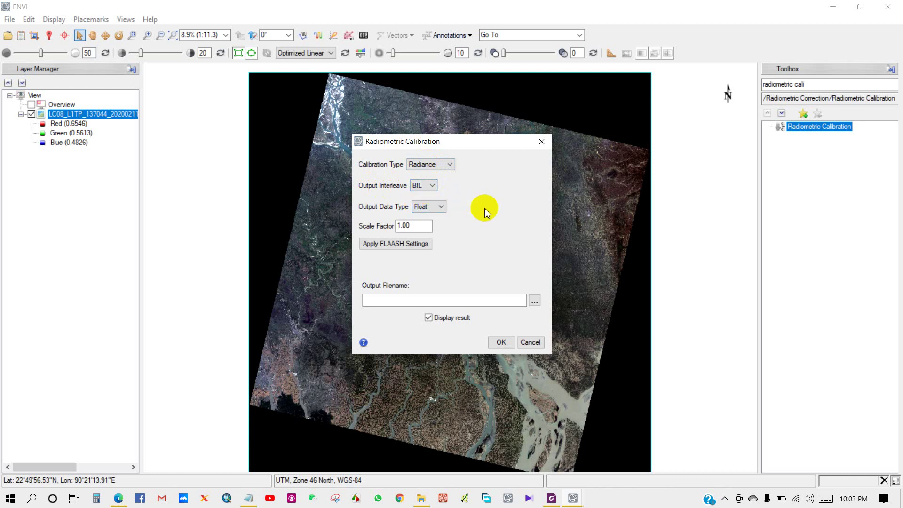
left_click(428, 227)
key("BackSpace")
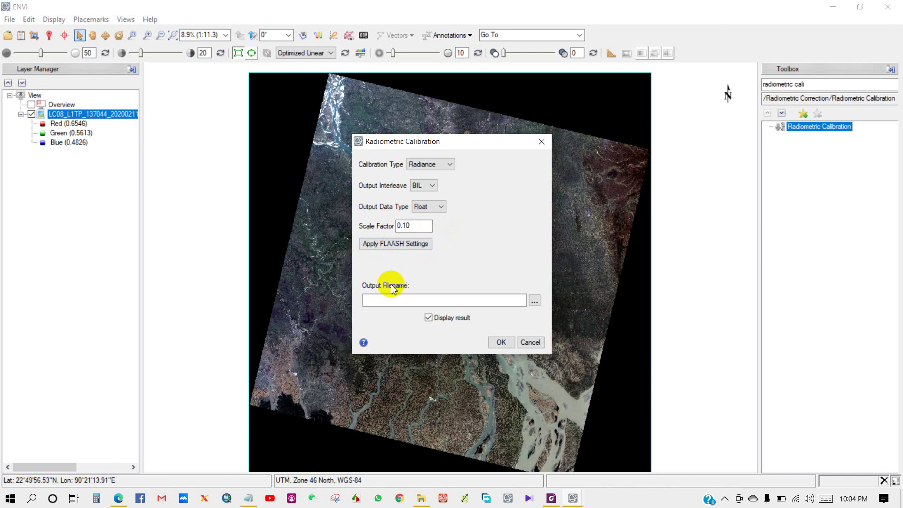
Create a new Output folder in the scene folder and name the calibration output file Radiance there.
left_click(534, 301)
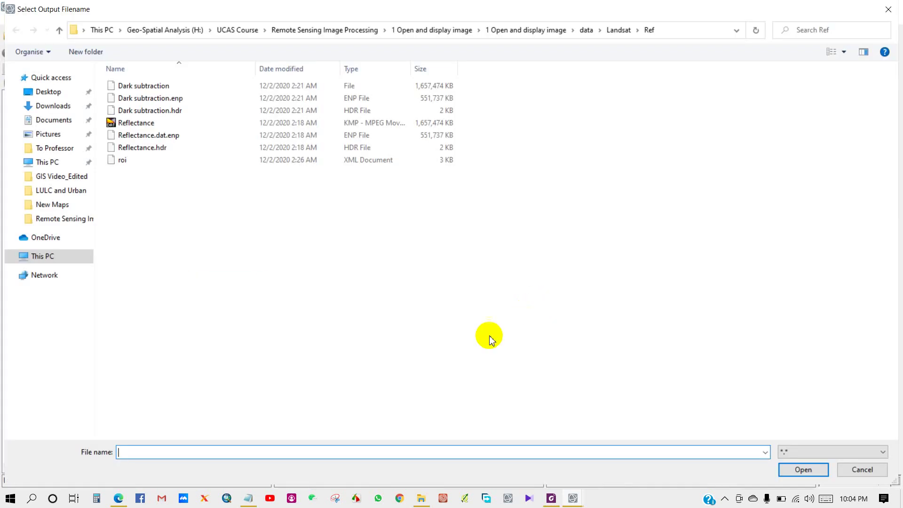
right_click(199, 452)
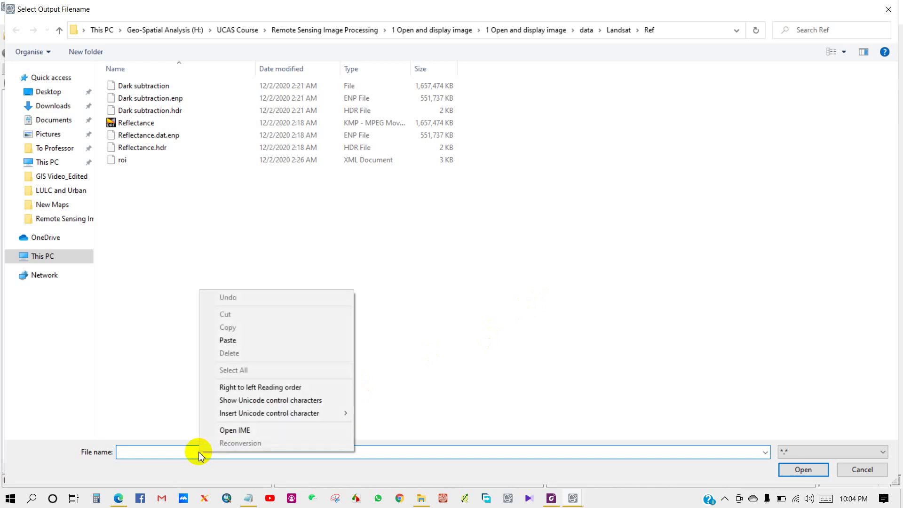
left_click(225, 341)
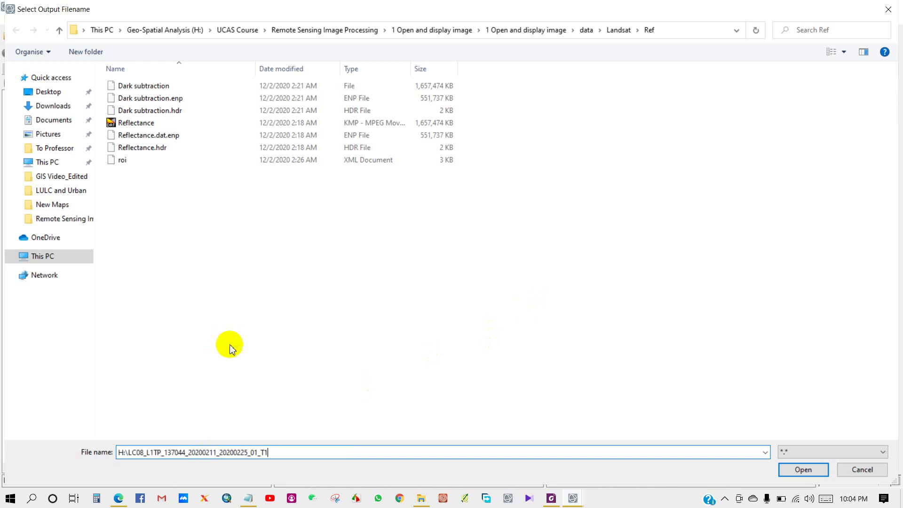
left_click(801, 469)
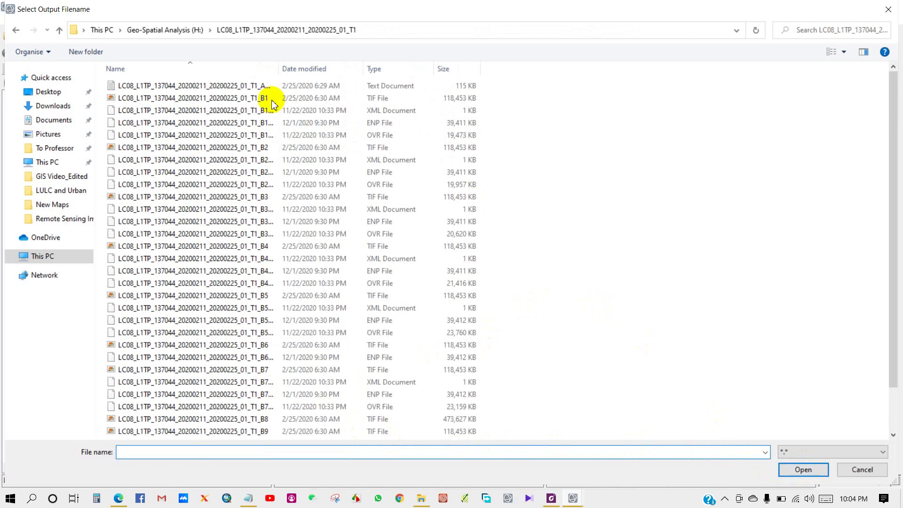
left_click(87, 52)
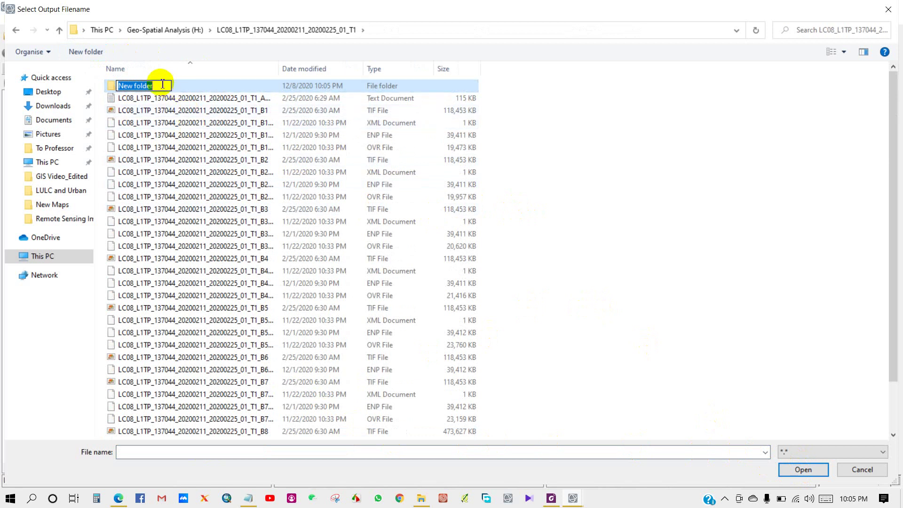
type("Ou")
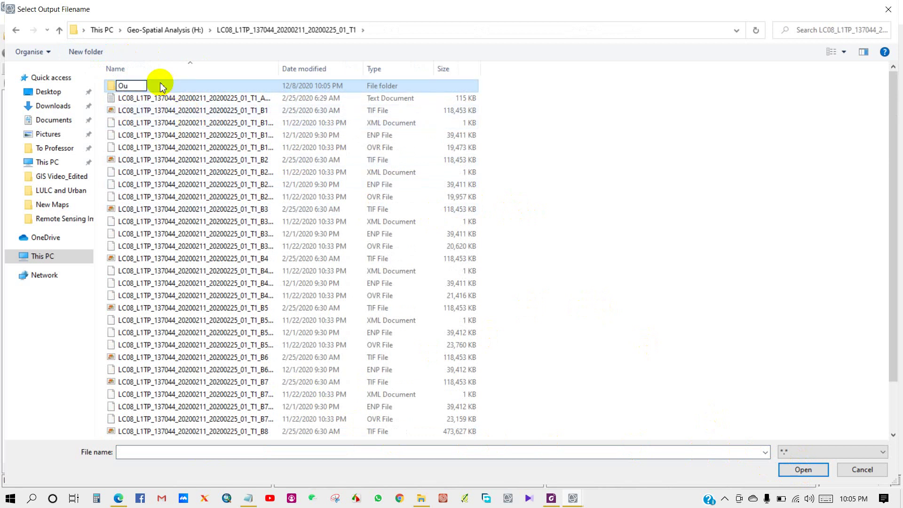
type("tput")
left_click(598, 175)
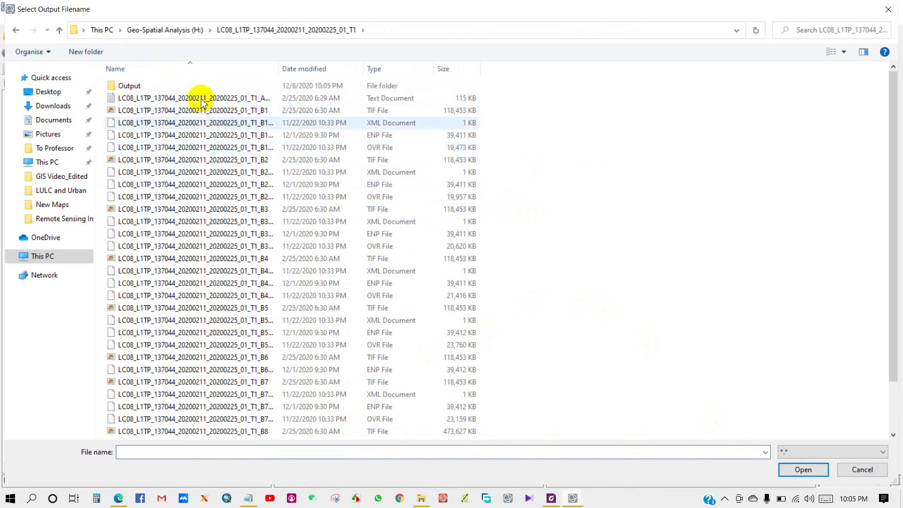
double_click(131, 85)
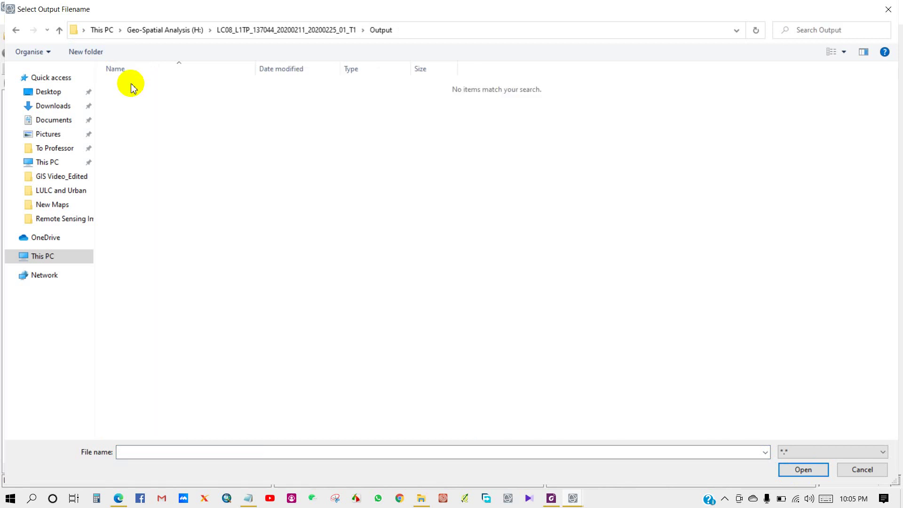
left_click(130, 452)
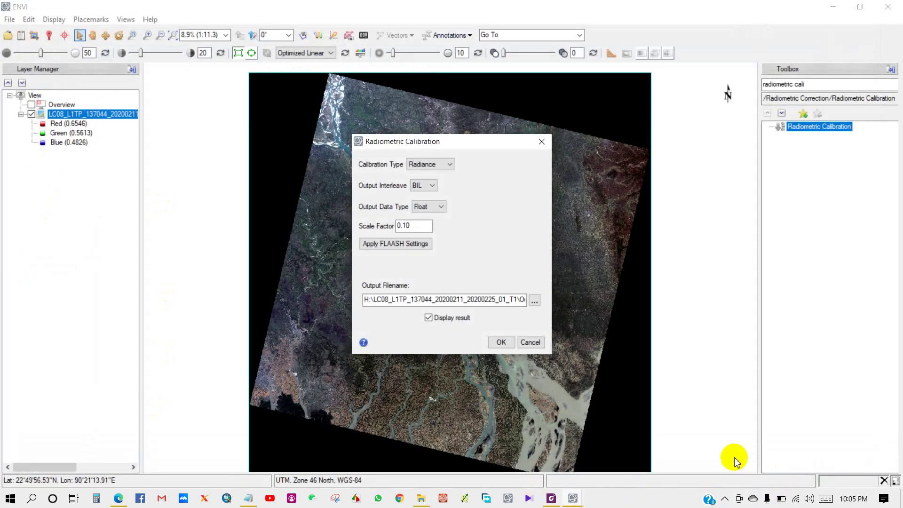
Run the radiometric calibration and let Radiance.dat be added to the view.
left_click(502, 342)
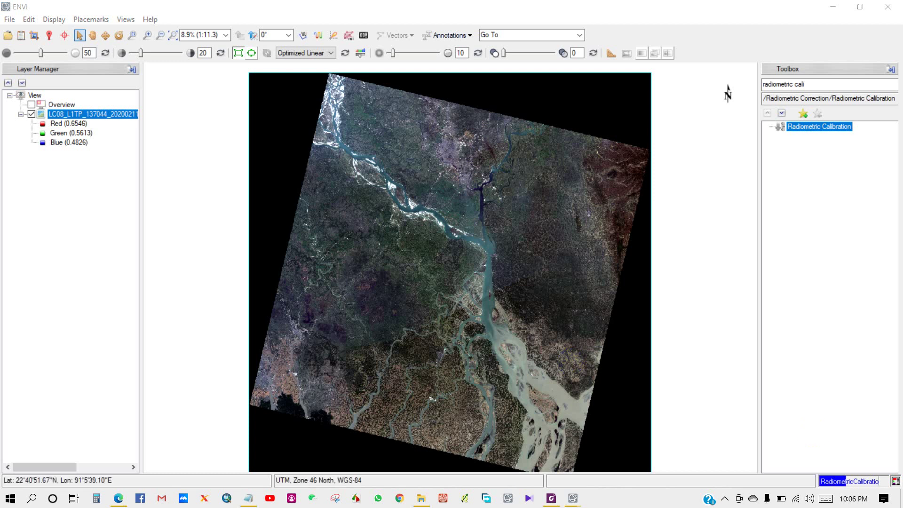
left_click(572, 367)
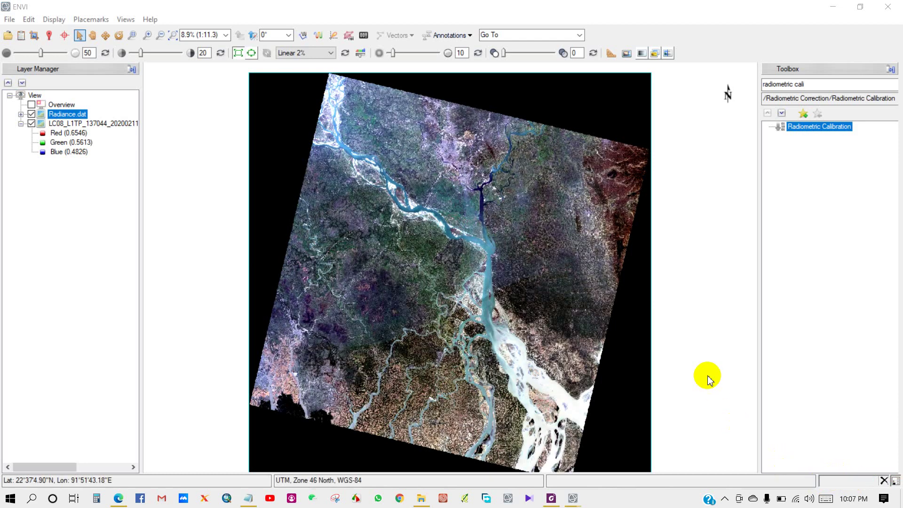
Zoom around the Radiance.dat image, list its Red, Green and Blue bands, and return to full extent.
left_click(448, 295)
scroll(449, 295, "up", 8)
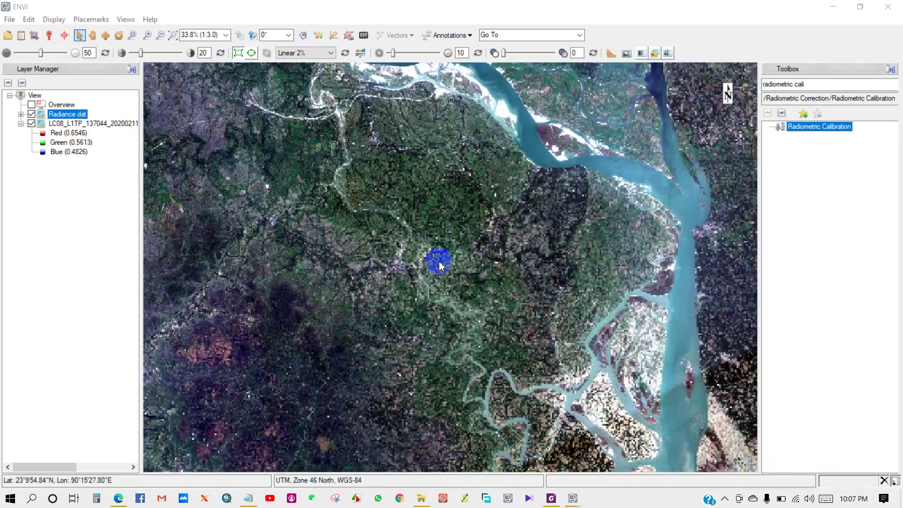
scroll(437, 266, "up", 8)
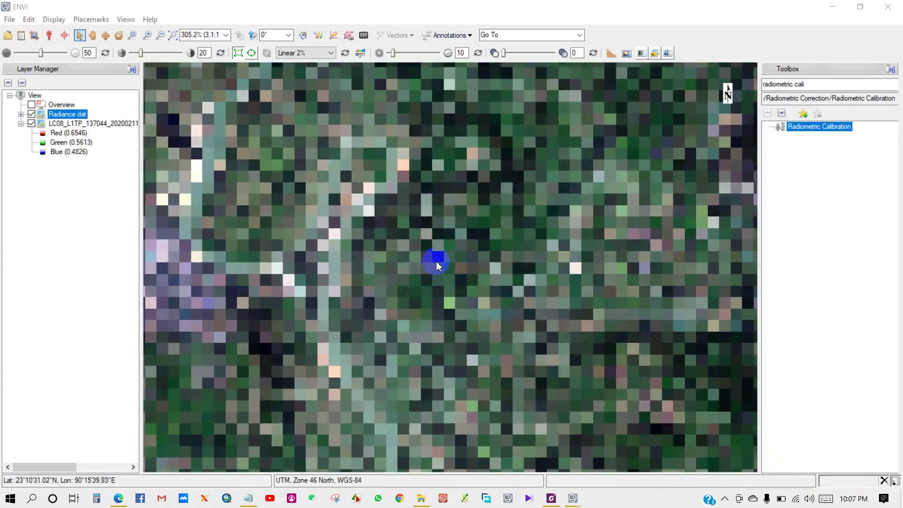
scroll(436, 264, "down", 10)
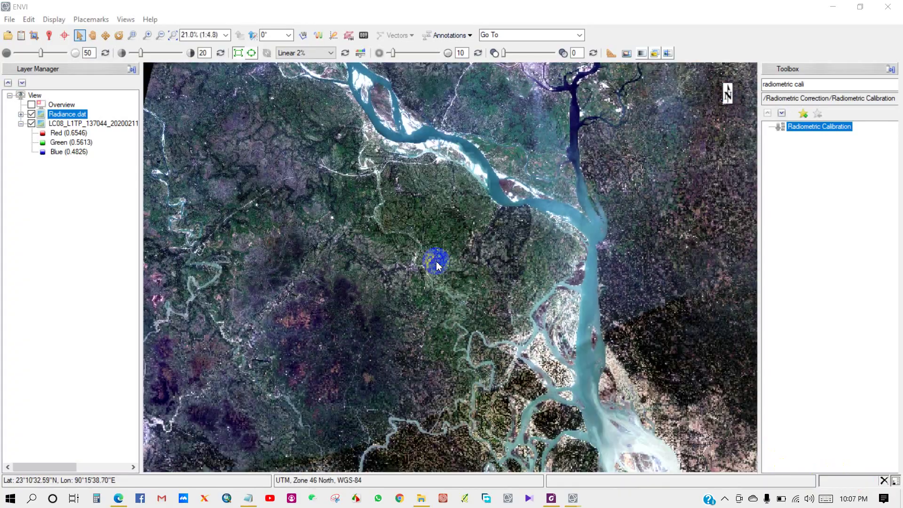
scroll(436, 266, "down", 1)
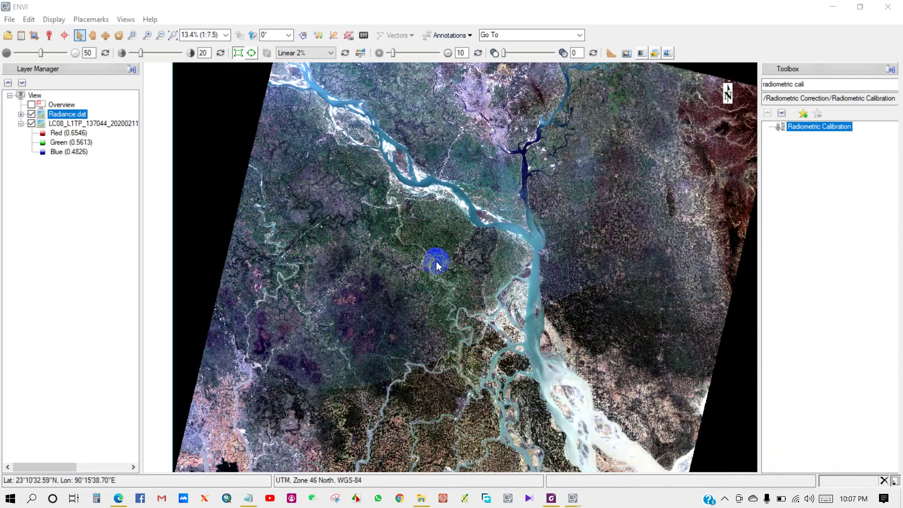
left_click(20, 114)
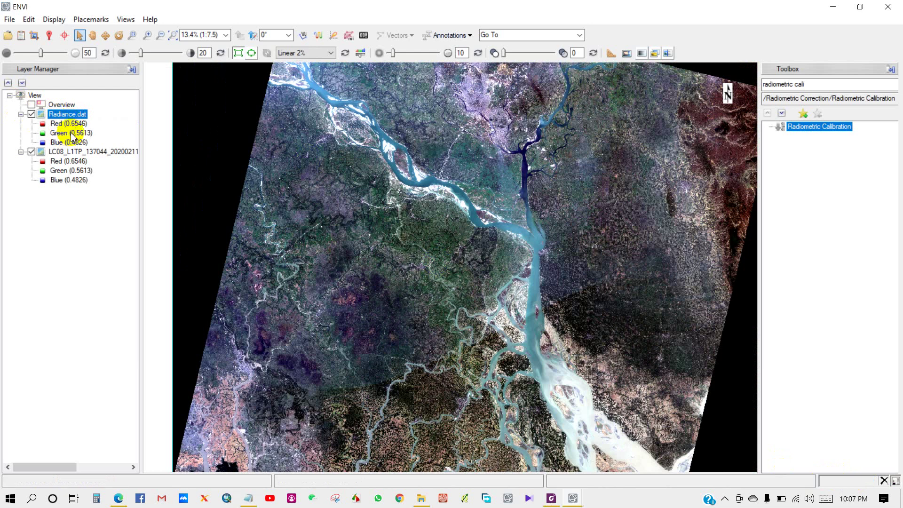
left_click(812, 85)
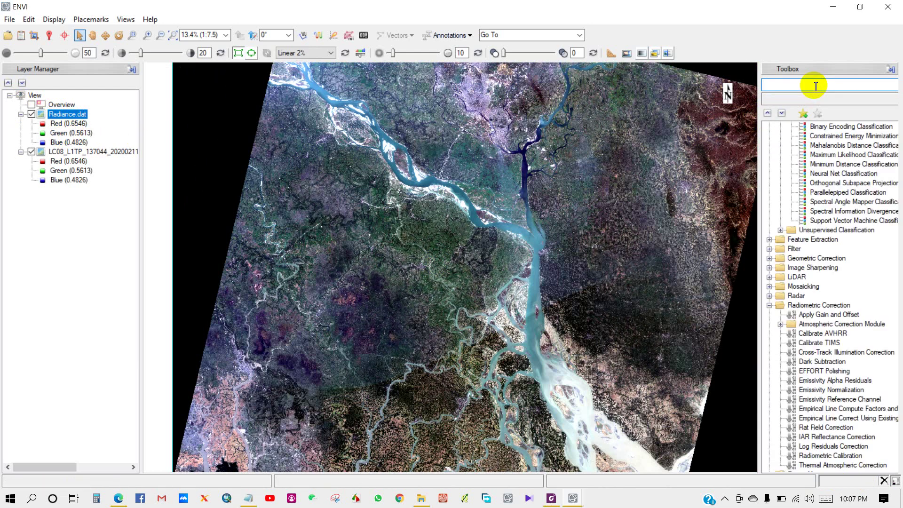
left_click(171, 35)
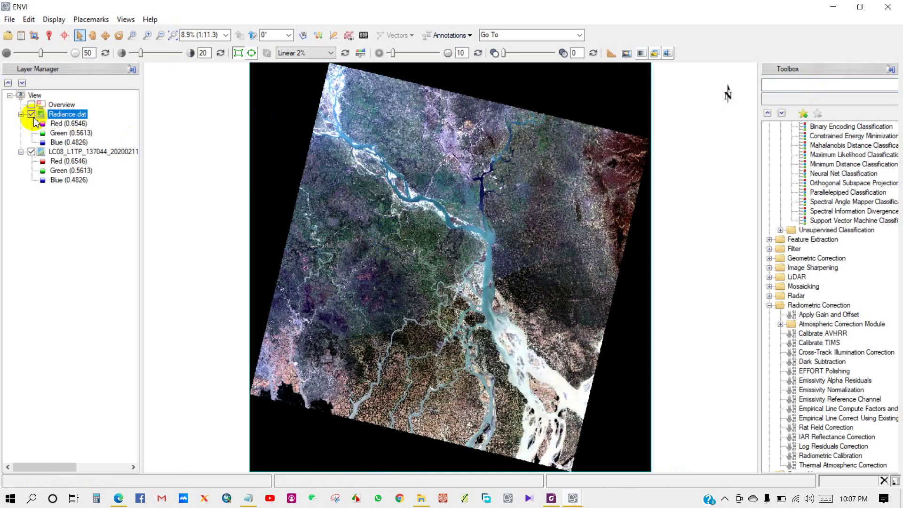
Toggle Radiance.dat visibility off and on twice to compare it with the original LC08 scene.
left_click(31, 114)
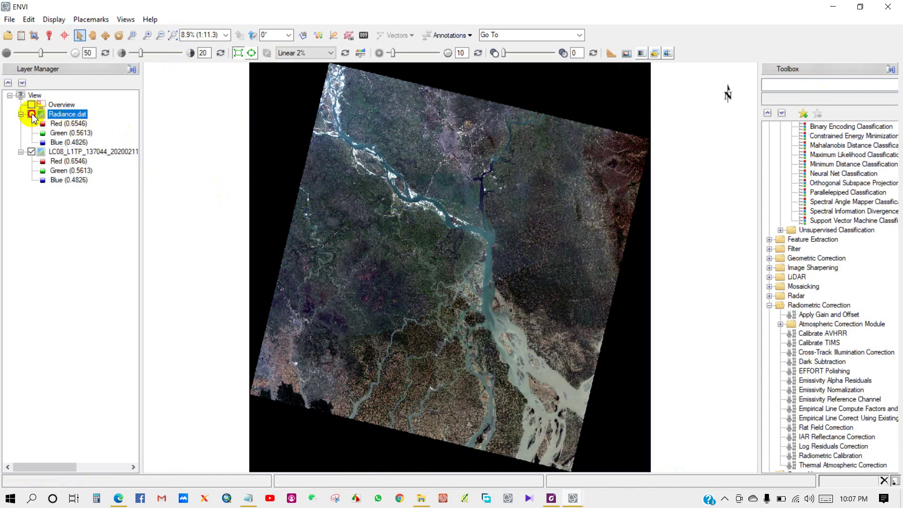
left_click(31, 114)
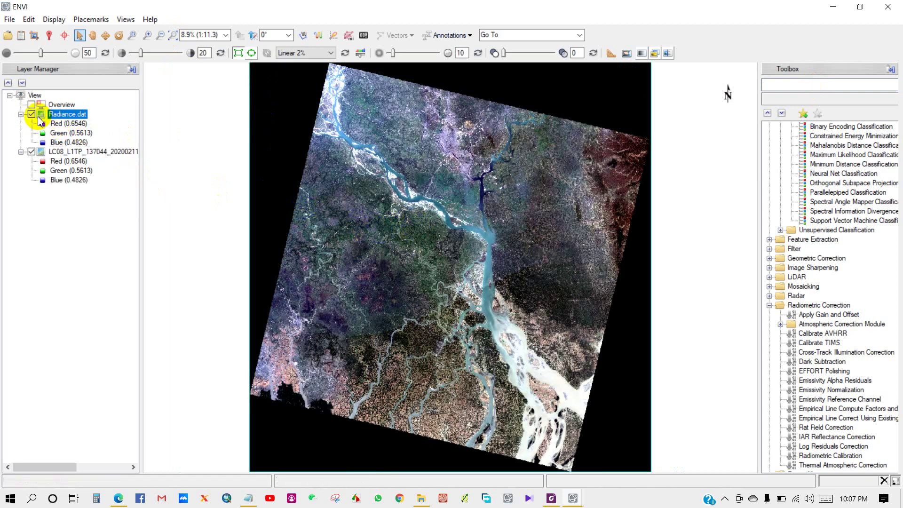
left_click(31, 115)
left_click(31, 114)
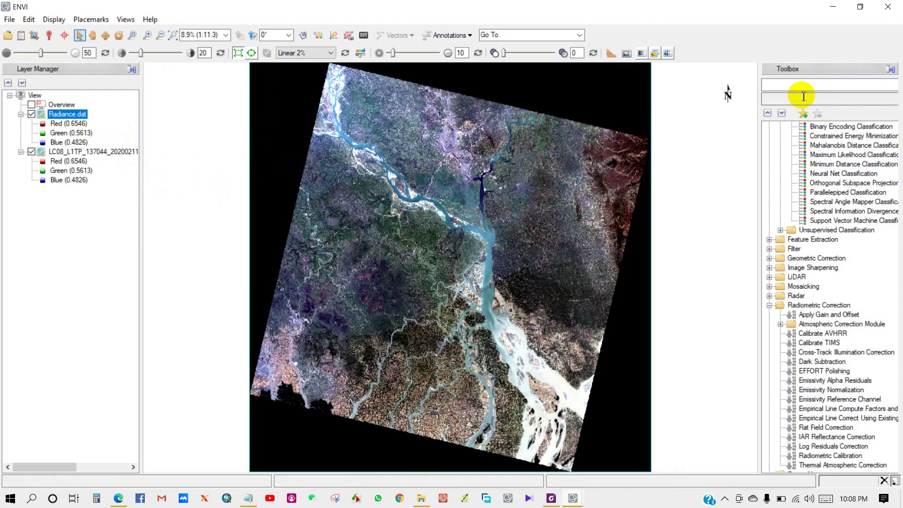
Open FLAASH Atmospheric Correction from the Toolbox and set Radiance.dat as the input radiance image.
left_click(791, 83)
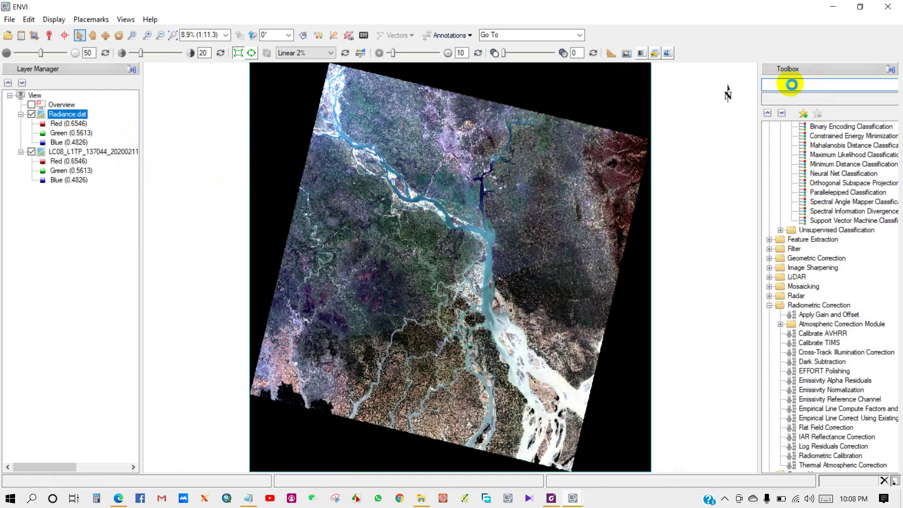
type("Fi")
type("assh")
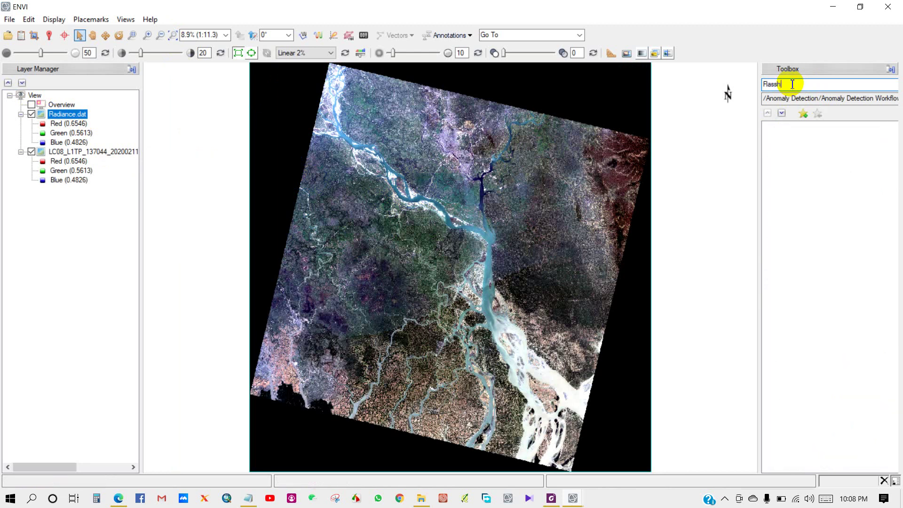
type("a")
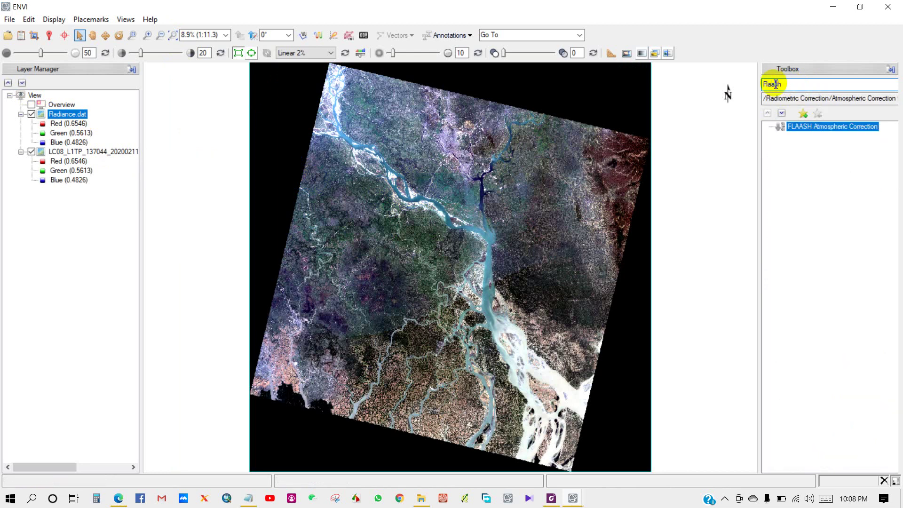
double_click(816, 128)
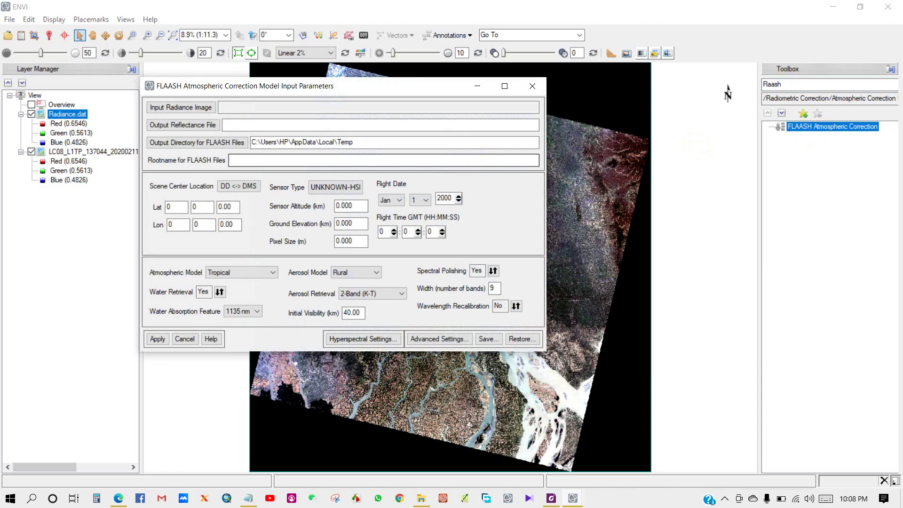
left_click(186, 108)
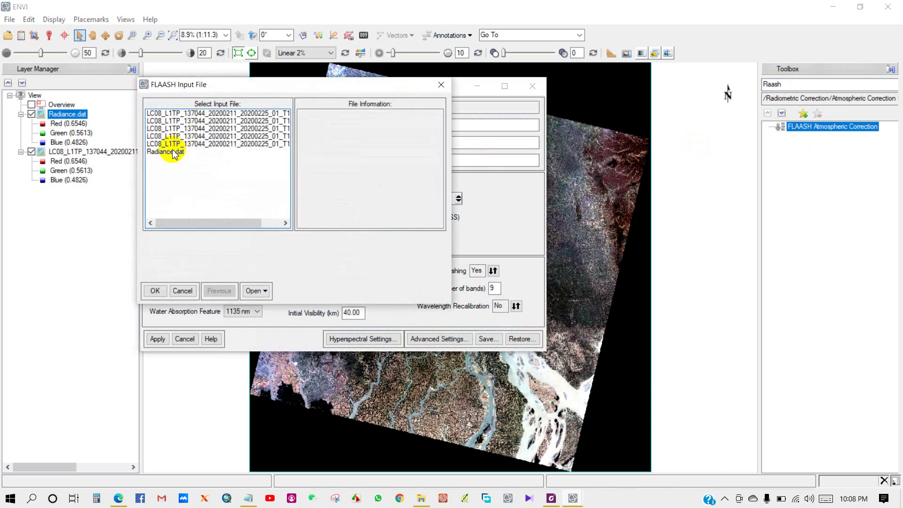
left_click(174, 152)
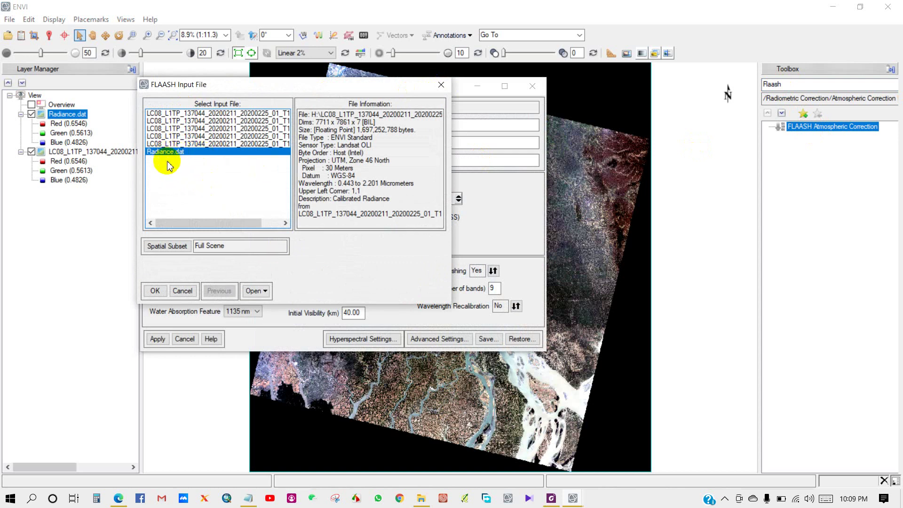
left_click(154, 290)
left_click_drag(397, 184, 590, 166)
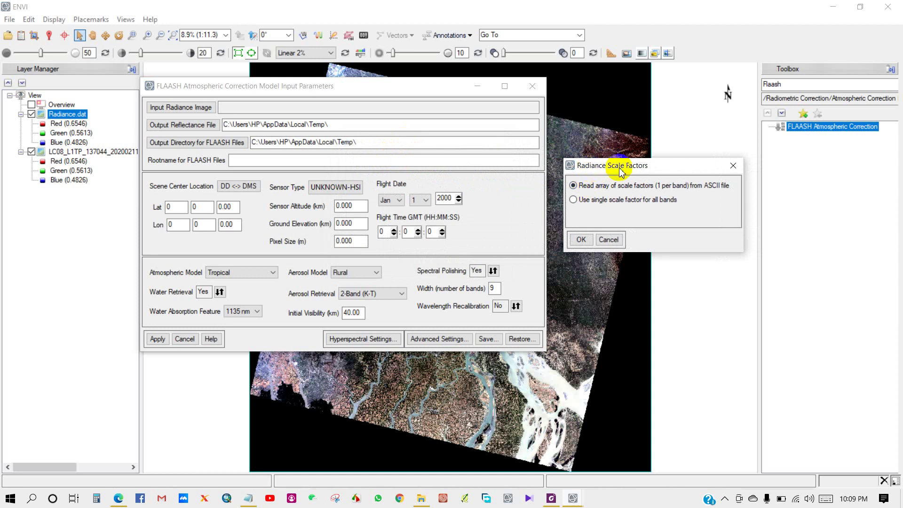
Apply a single scale factor of 1.000000 to all bands of Radiance.dat and accept it.
left_click(574, 200)
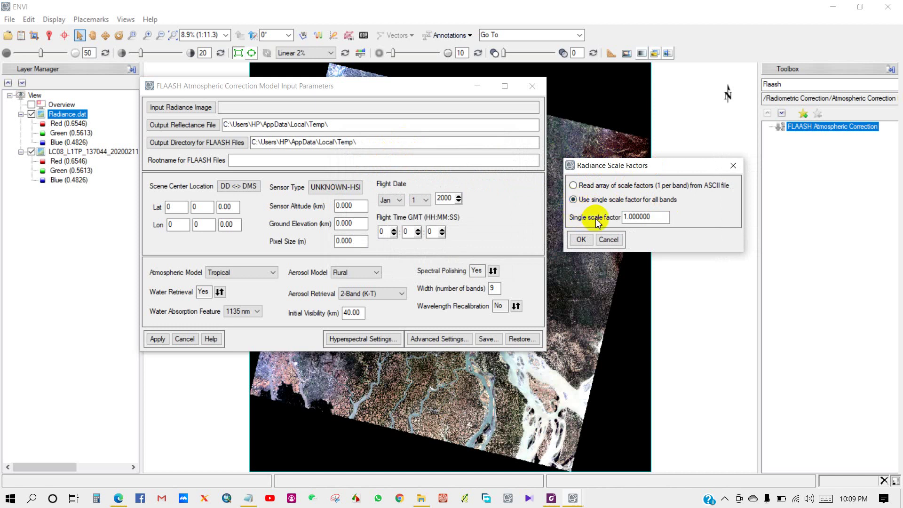
double_click(637, 217)
left_click(659, 216)
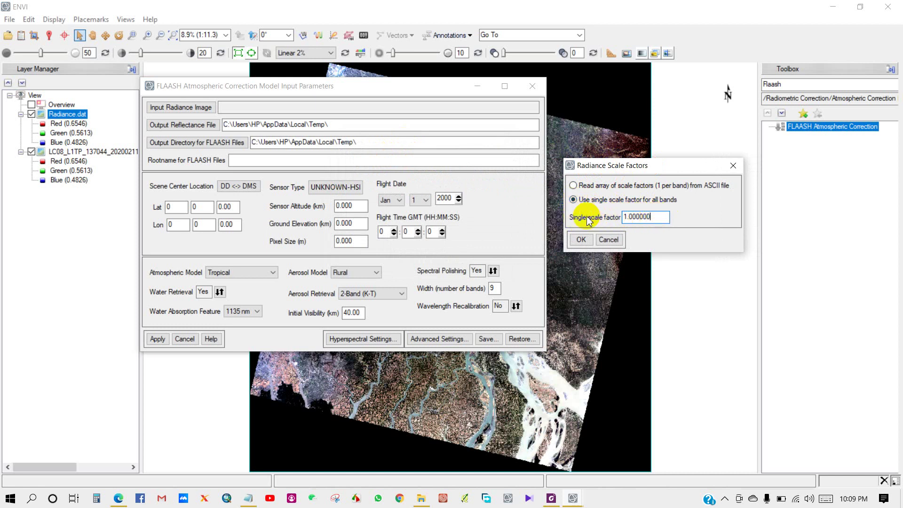
double_click(625, 217)
left_click(658, 217)
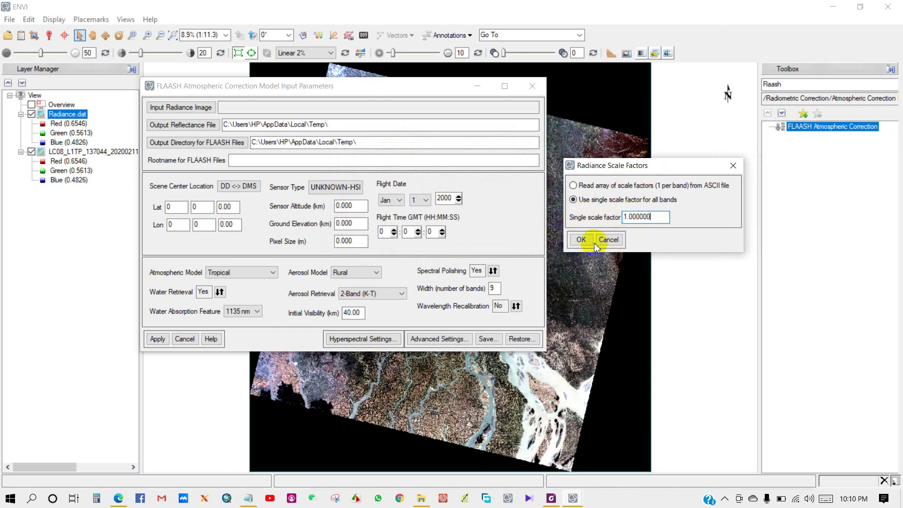
left_click(581, 241)
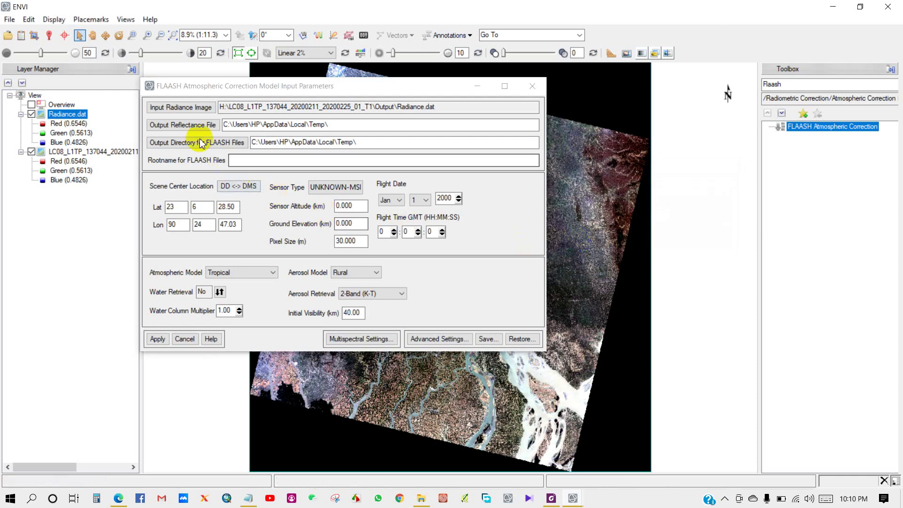
Set the FLAASH output reflectance file to 'reflectance' inside the scene's Output folder.
left_click(187, 128)
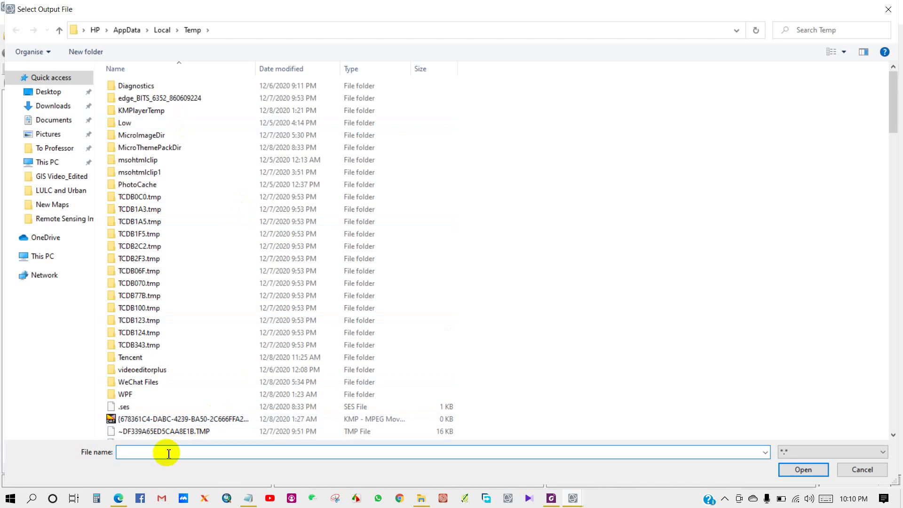
right_click(168, 453)
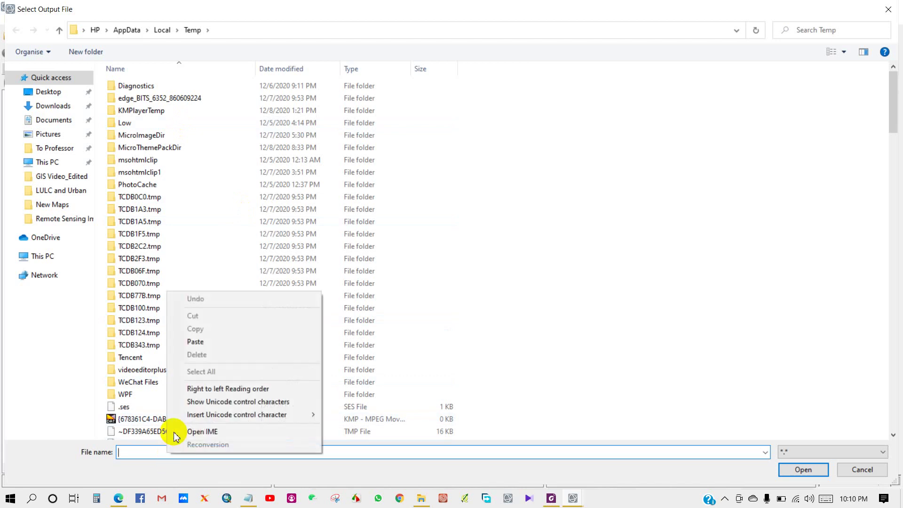
left_click(197, 344)
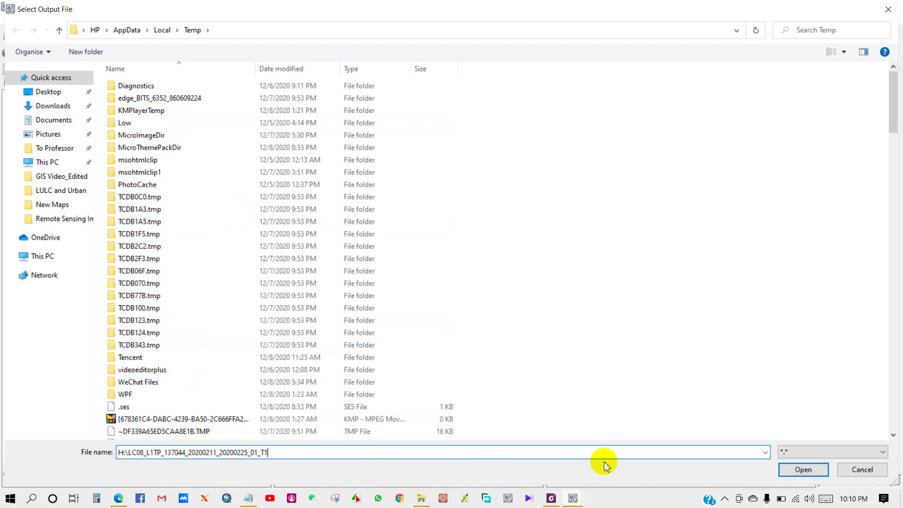
left_click(802, 469)
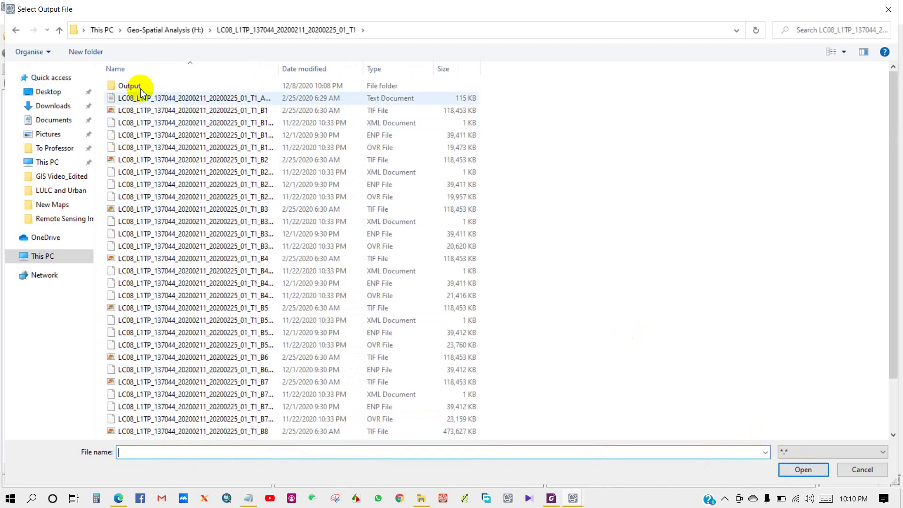
left_click(137, 86)
double_click(138, 86)
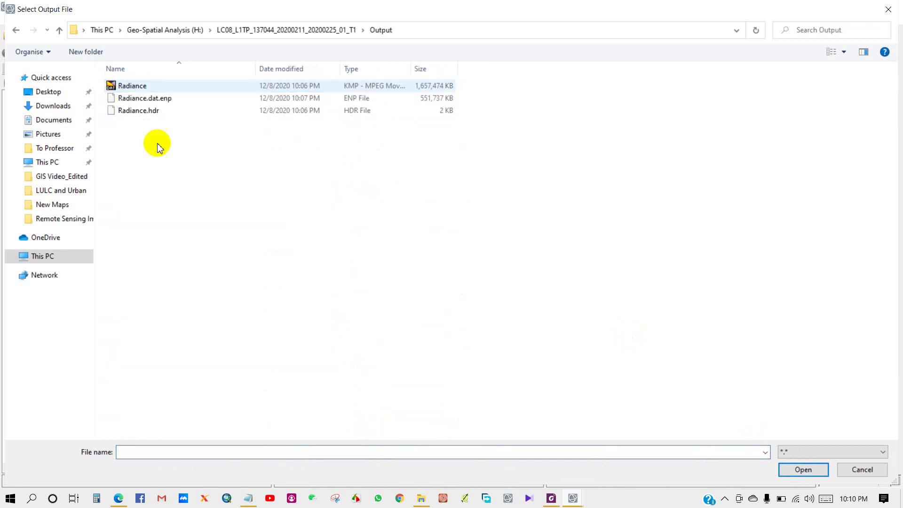
left_click(135, 449)
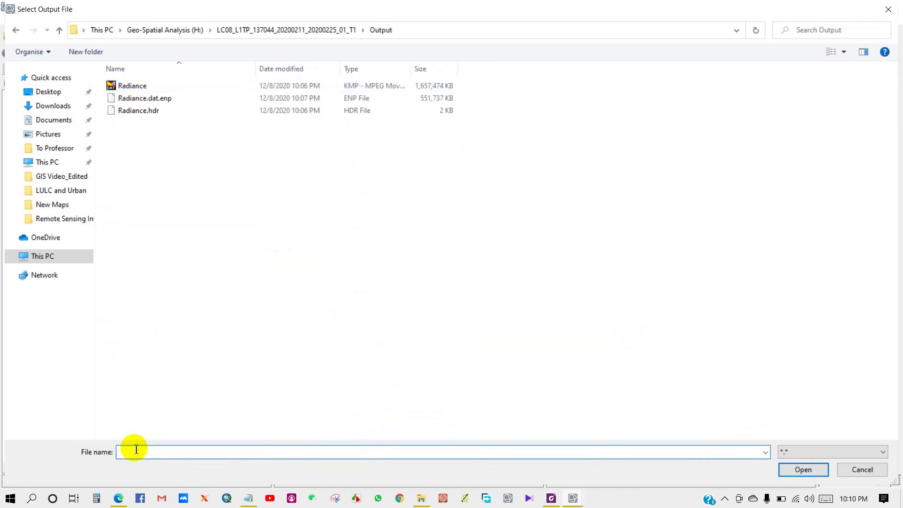
type("reflectance")
left_click_drag(173, 449, 117, 449)
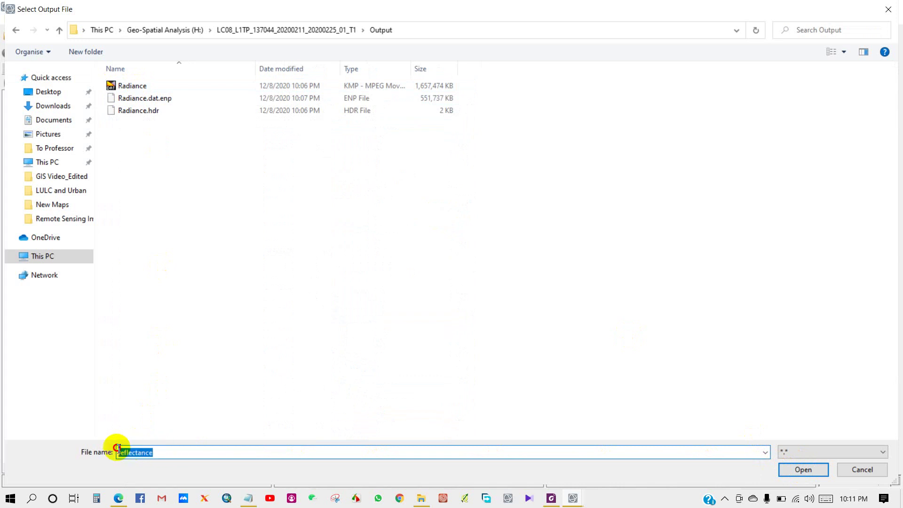
left_click(175, 451)
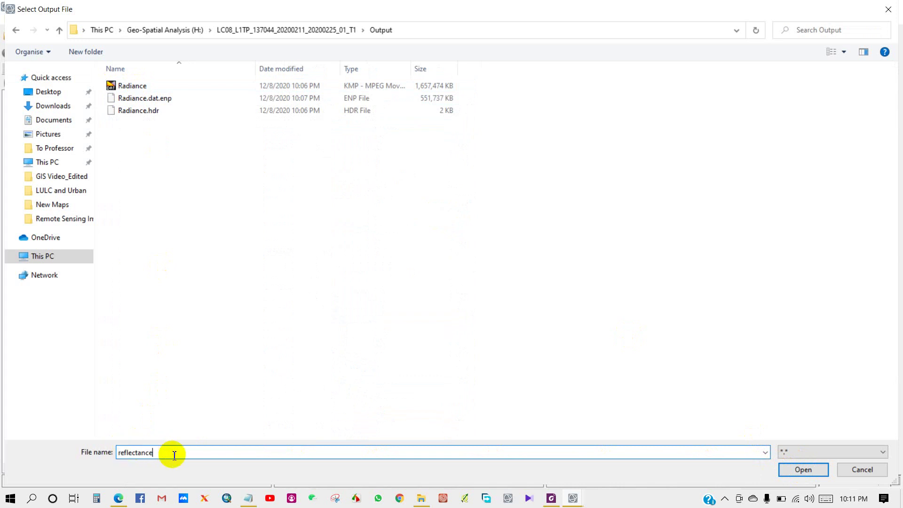
left_click(802, 469)
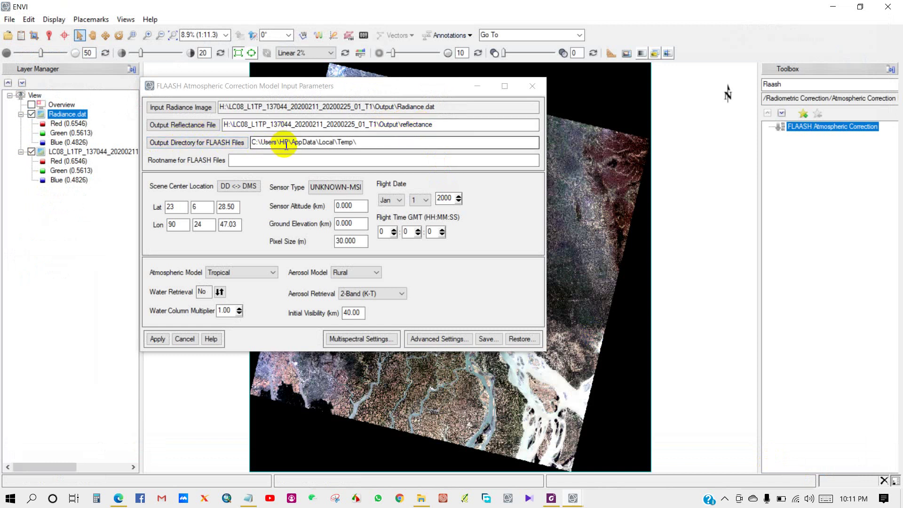
Browse to the LC08_L1TP_137044_20200211_20200225_01_T1 folder on the Geo-Spatial Analysis (H:) drive.
left_click(210, 145)
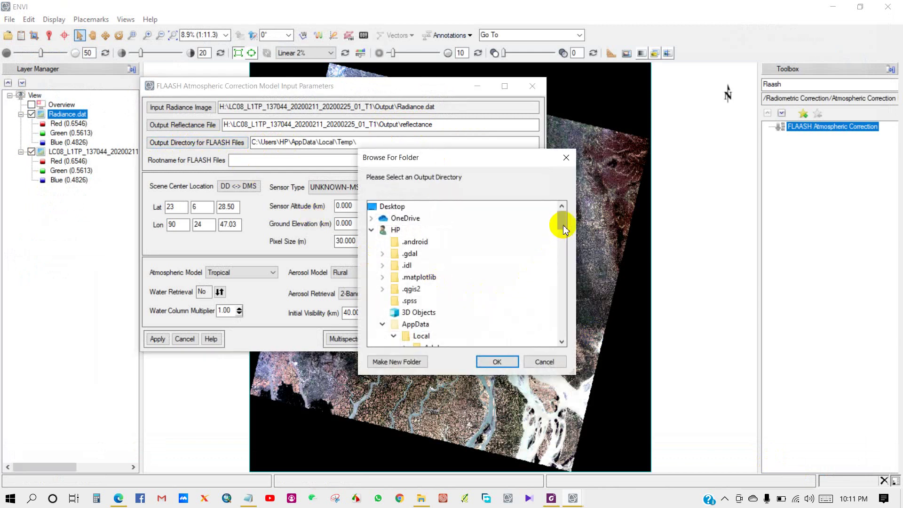
left_click_drag(562, 227, 564, 311)
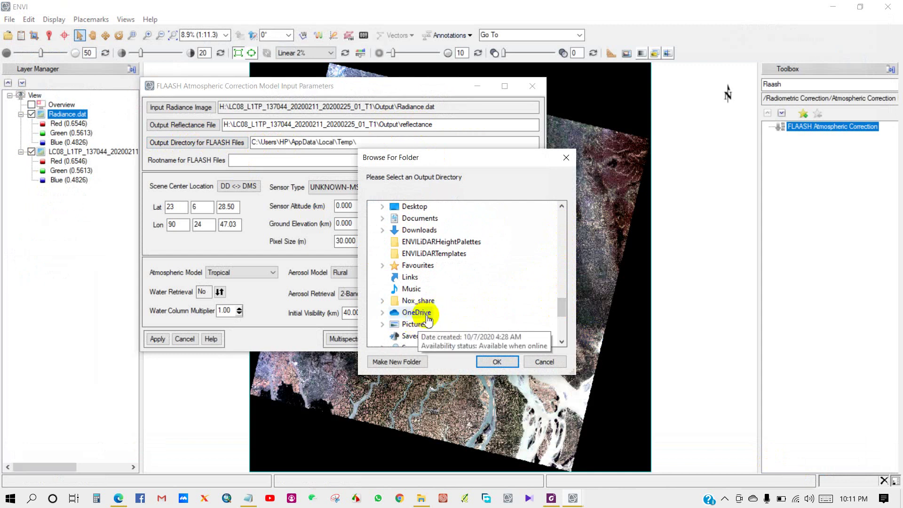
scroll(428, 312, "down", 3)
left_click(397, 312)
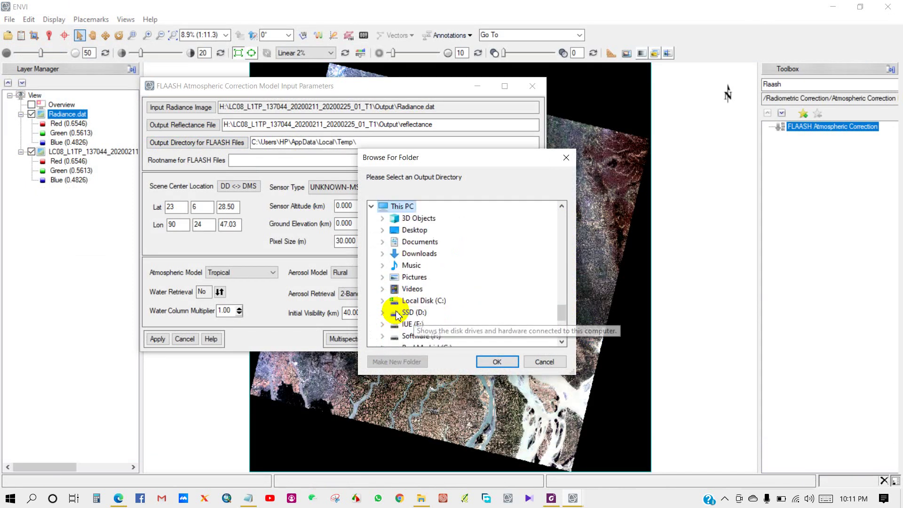
scroll(400, 312, "down", 2)
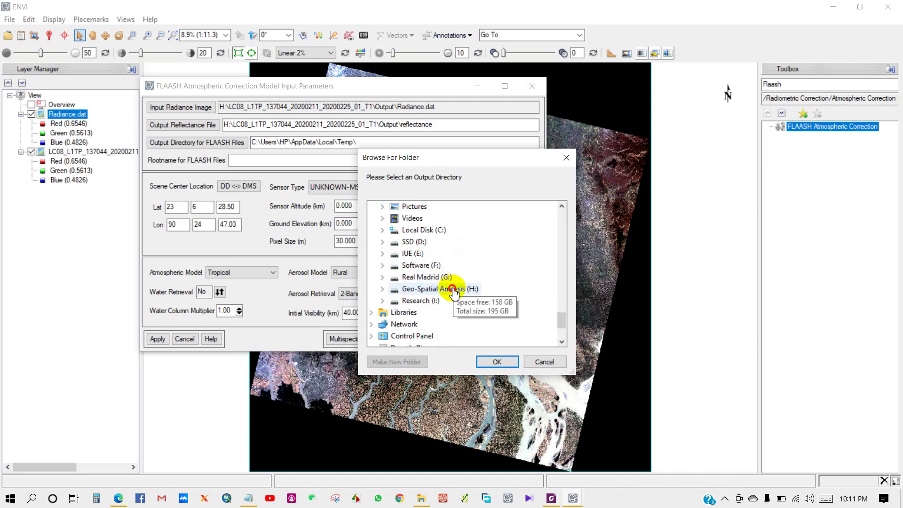
left_click(453, 290)
scroll(491, 265, "down", 2)
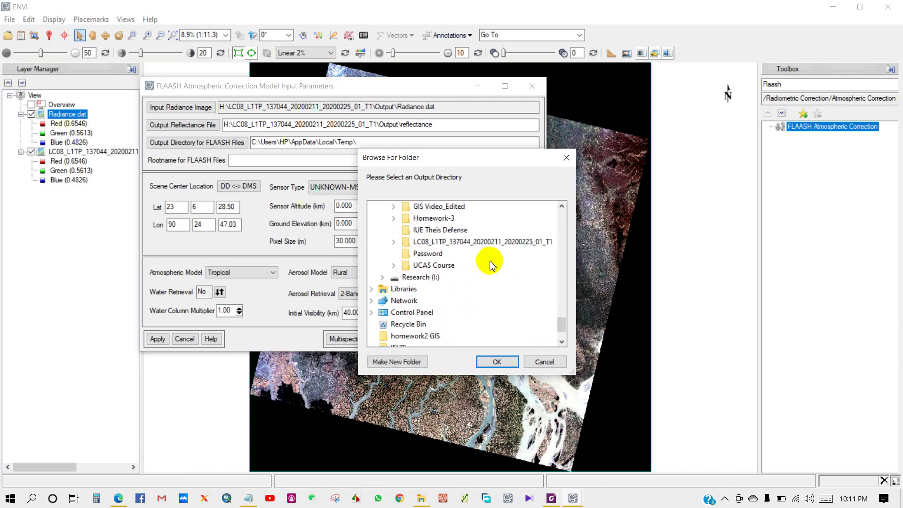
scroll(491, 265, "up", 1)
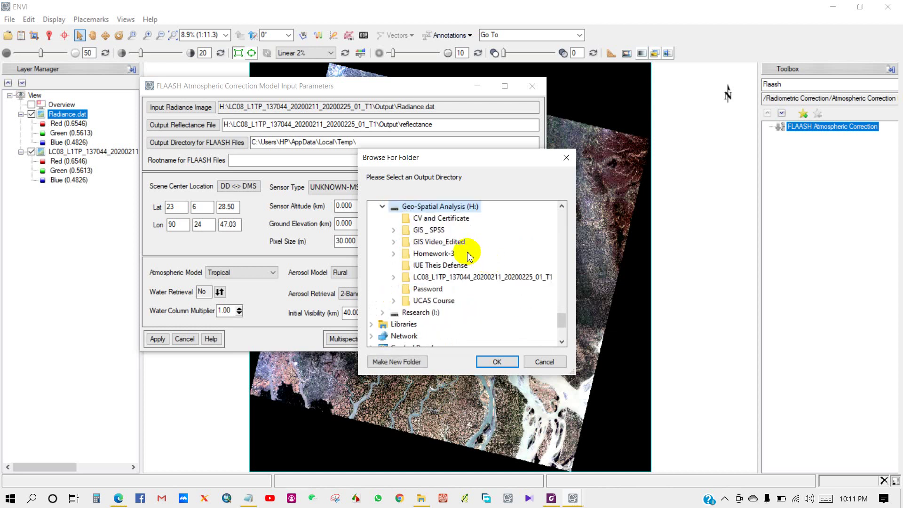
left_click(483, 277)
Choose its Output folder as the FLAASH output directory.
scroll(487, 278, "up", 2)
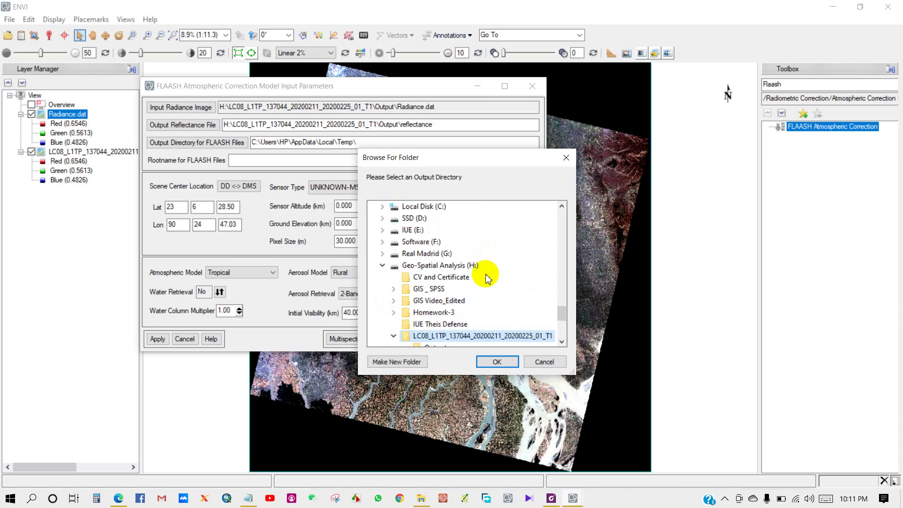
scroll(486, 278, "down", 1)
left_click(433, 312)
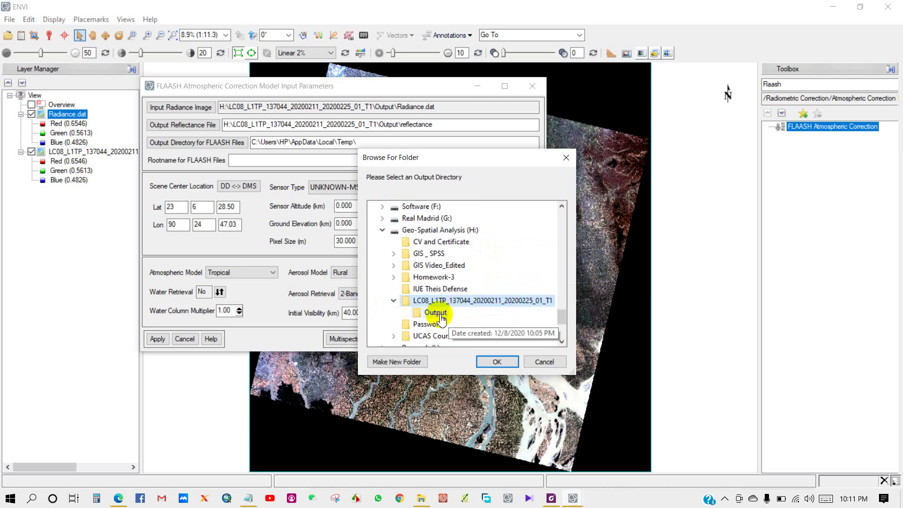
scroll(376, 312, "down", 2)
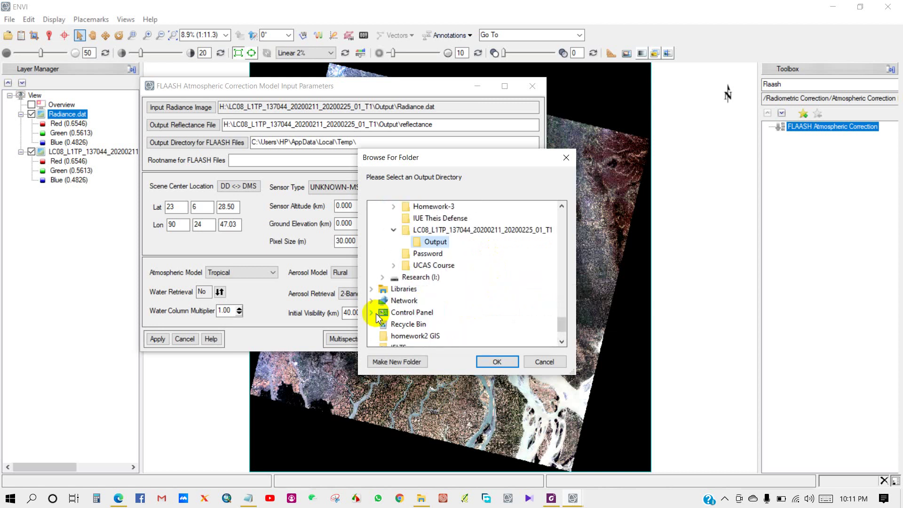
left_click(489, 361)
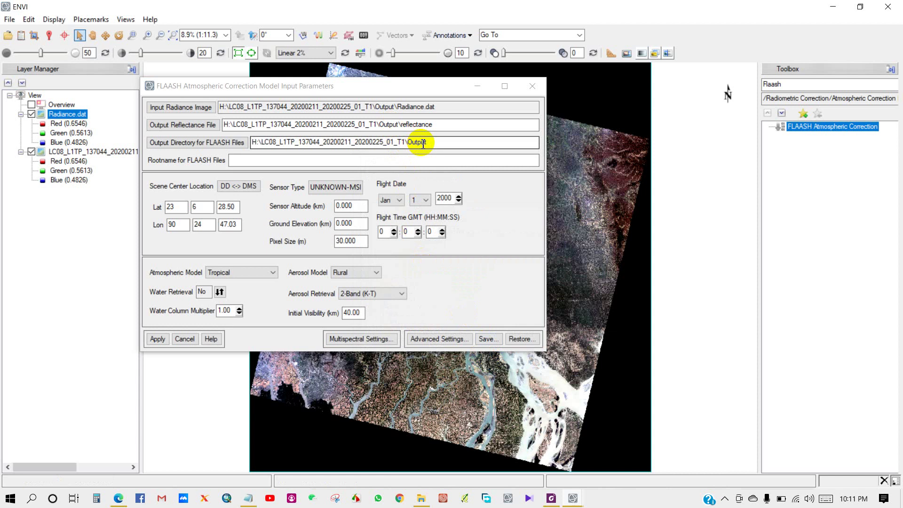
Set the FLAASH rootname to Flaash and check scene-centre coordinates in decimal degrees, then DMS.
left_click(242, 160)
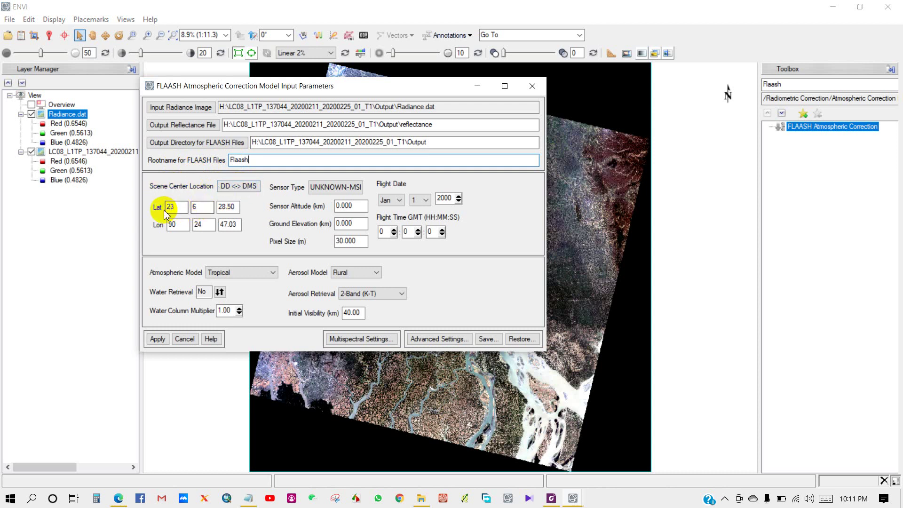
left_click(239, 187)
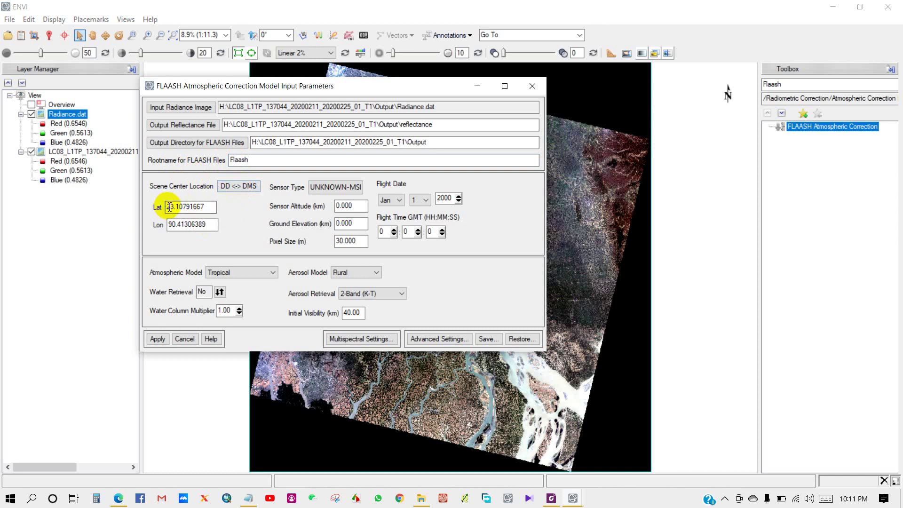
left_click(238, 186)
left_click(181, 226)
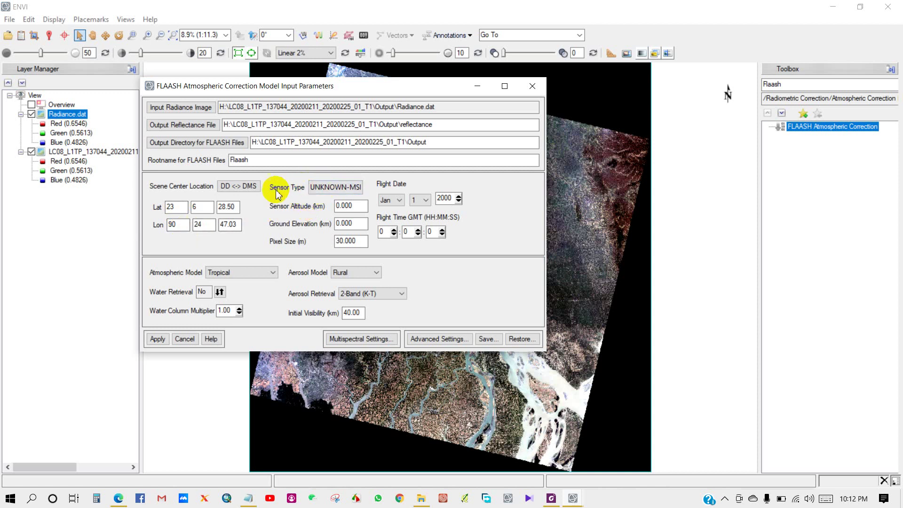
Set the FLAASH sensor type to Multispectral > Landsat-8 OLI, giving 705 km altitude.
left_click(339, 187)
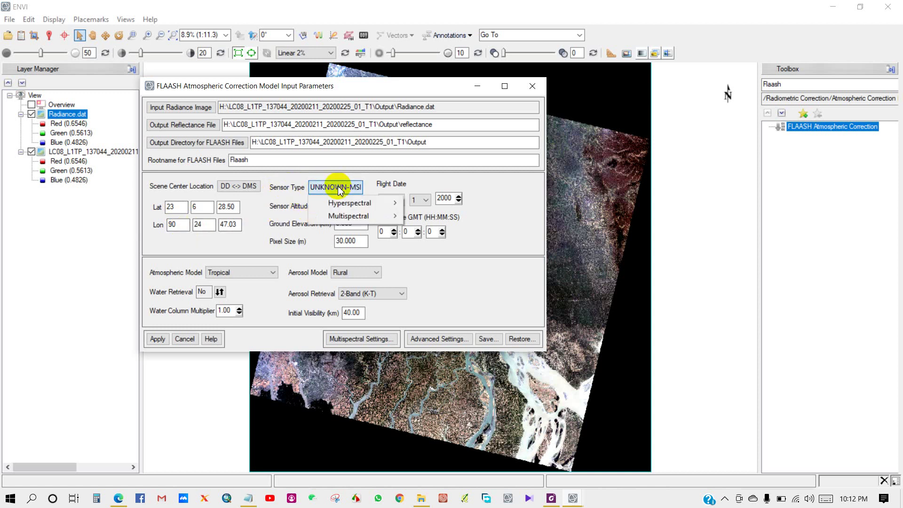
mouse_move(352, 216)
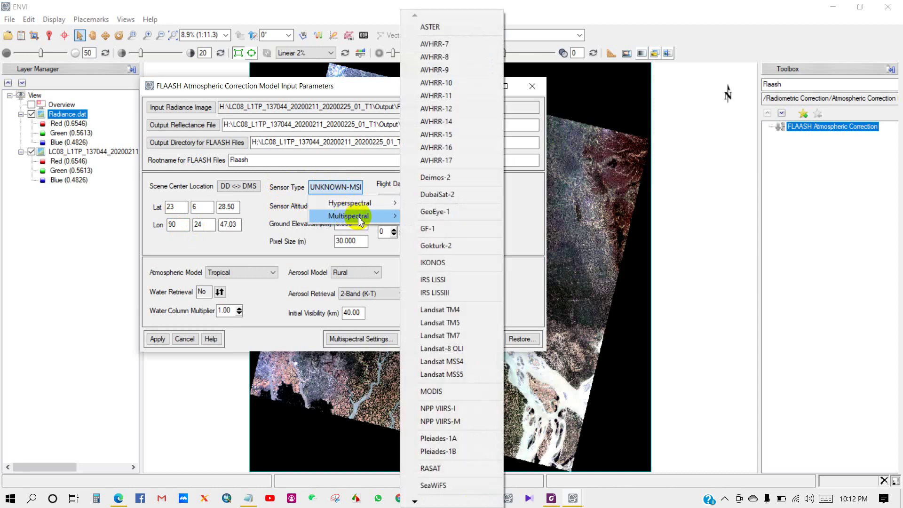
left_click(445, 352)
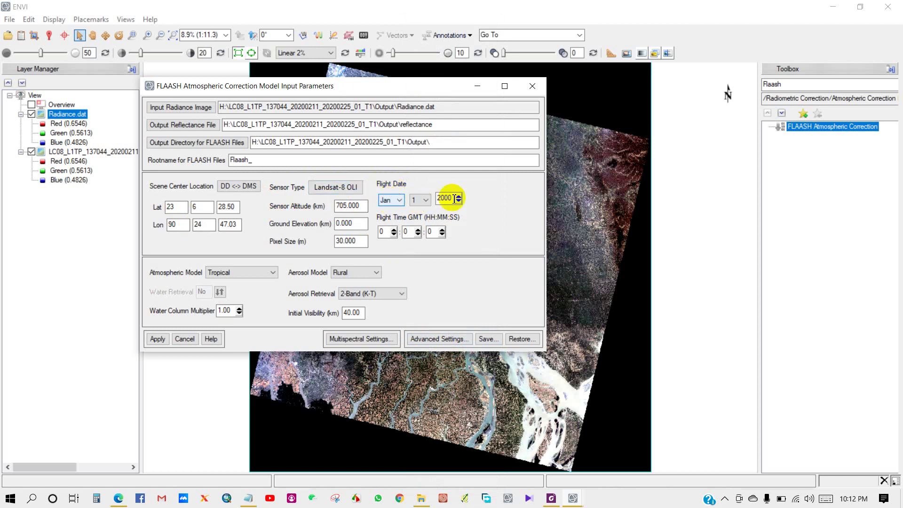
left_click(421, 497)
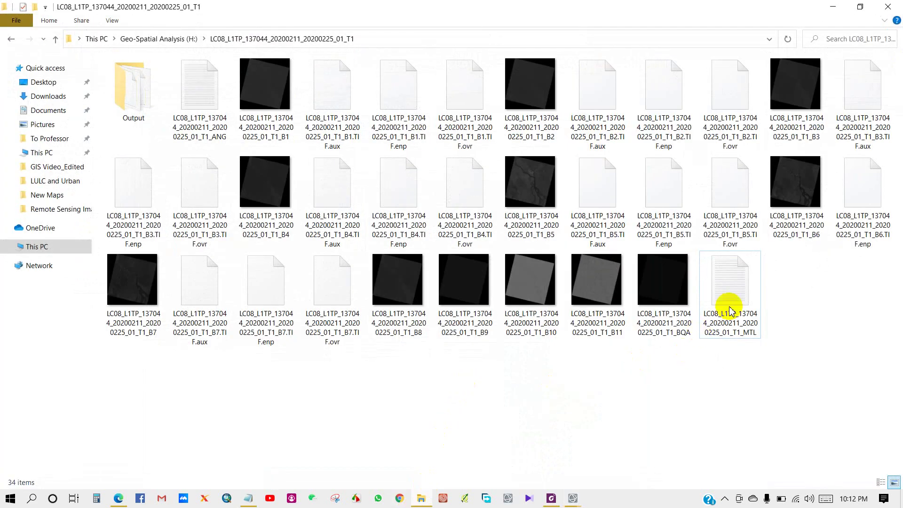
Open the scene's LC08 MTL metadata file in Notepad and dismiss the update notice.
left_click(730, 327)
double_click(735, 320)
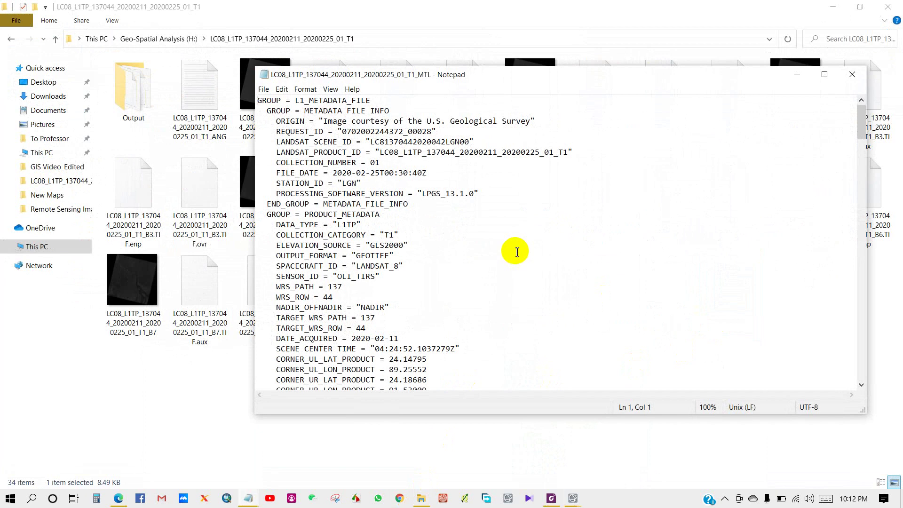
scroll(332, 291, "down", 3)
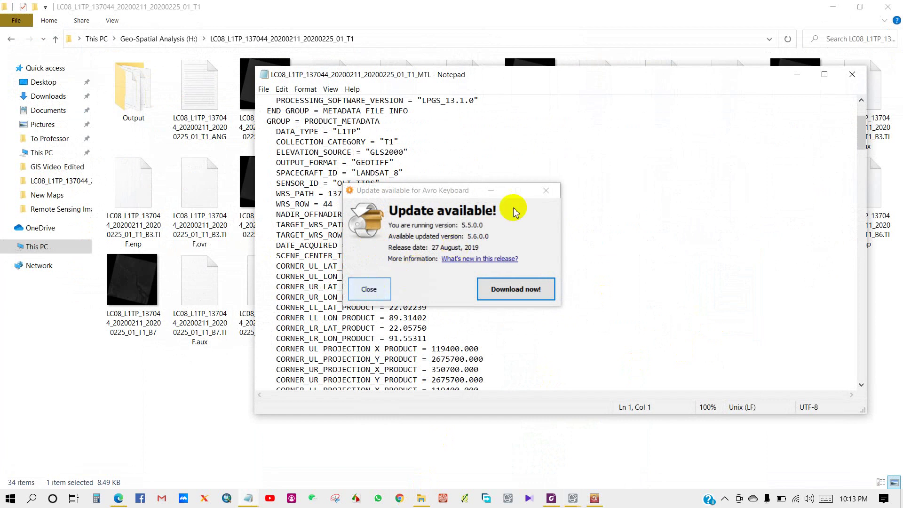
left_click(544, 191)
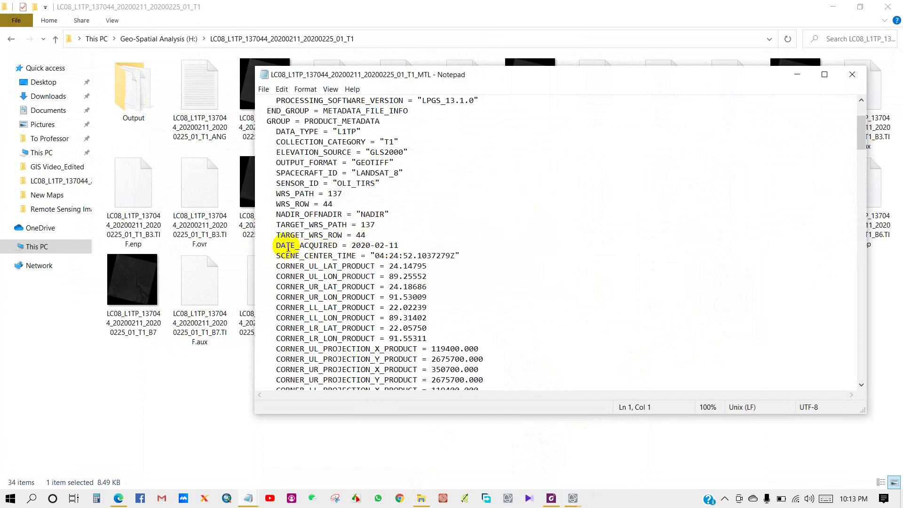
Highlight the DATE_ACQUIRED value 2020-02-11, then go back to the FLAASH dialog.
left_click(284, 245)
left_click_drag(371, 245, 277, 246)
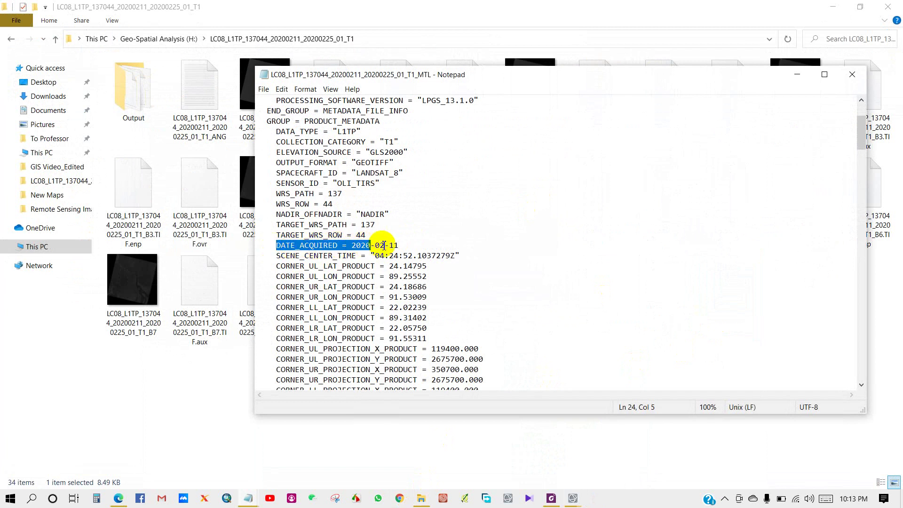
left_click(408, 244)
left_click_drag(408, 244, 352, 245)
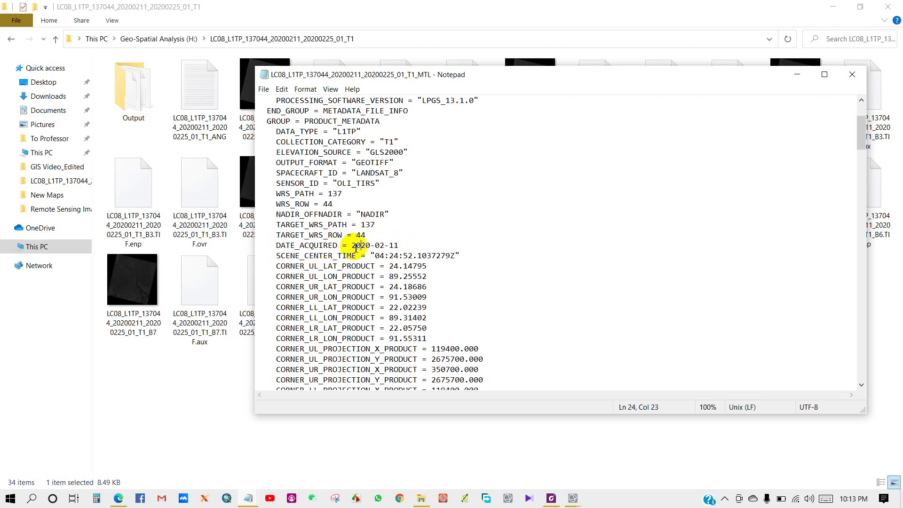
left_click_drag(399, 245, 287, 245)
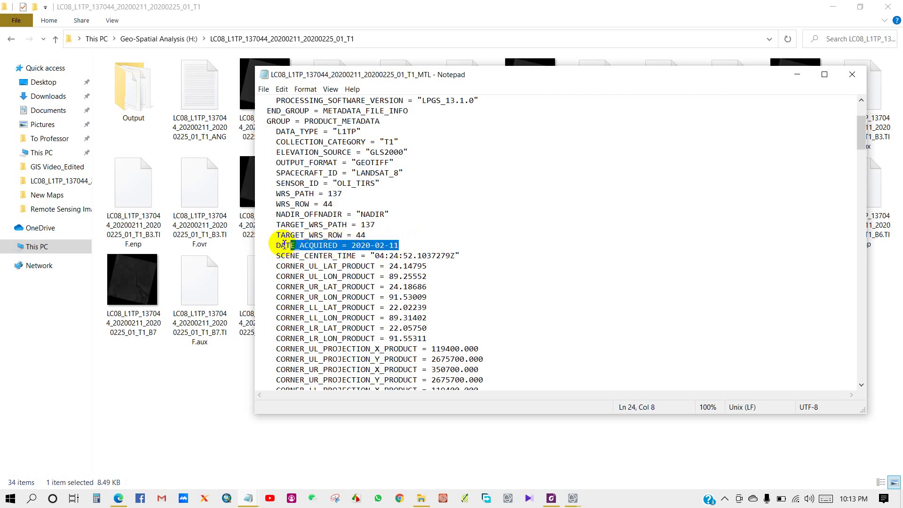
left_click(284, 244)
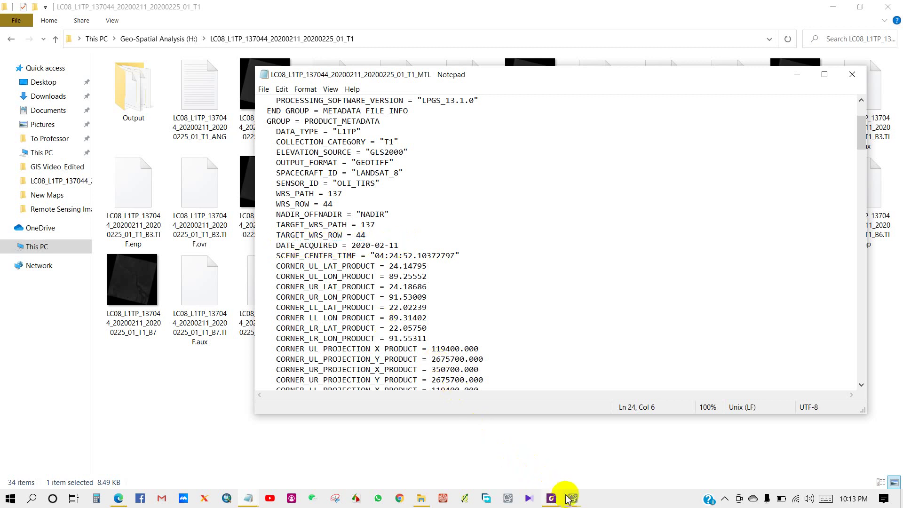
mouse_move(570, 498)
left_click(625, 452)
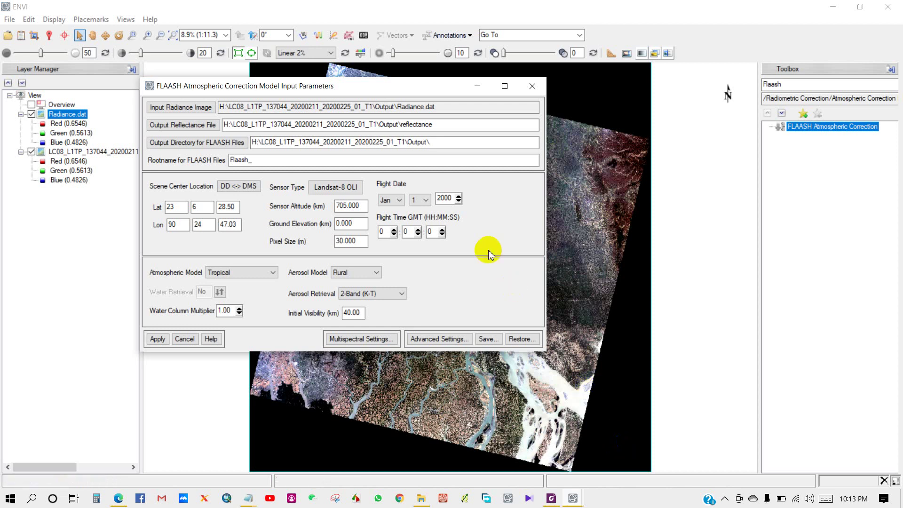
Set the FLAASH flight date to Feb 11, 2020.
left_click(397, 199)
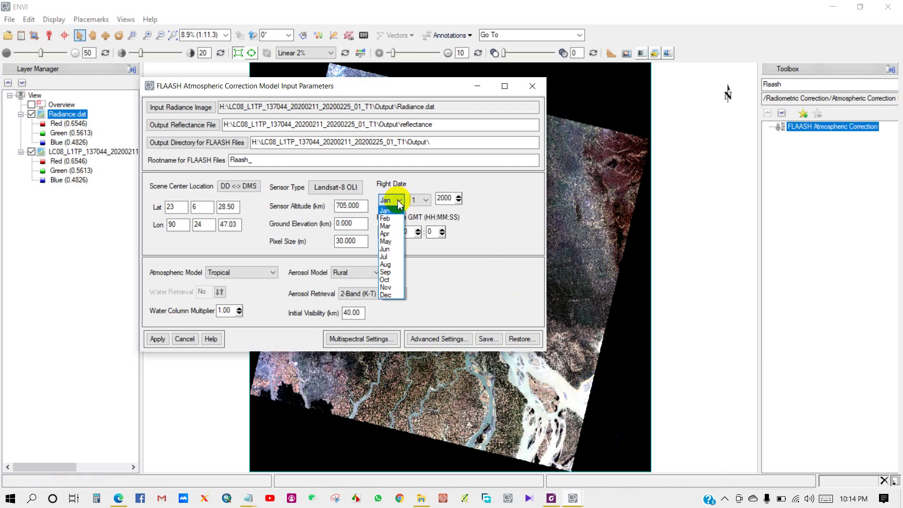
left_click(397, 217)
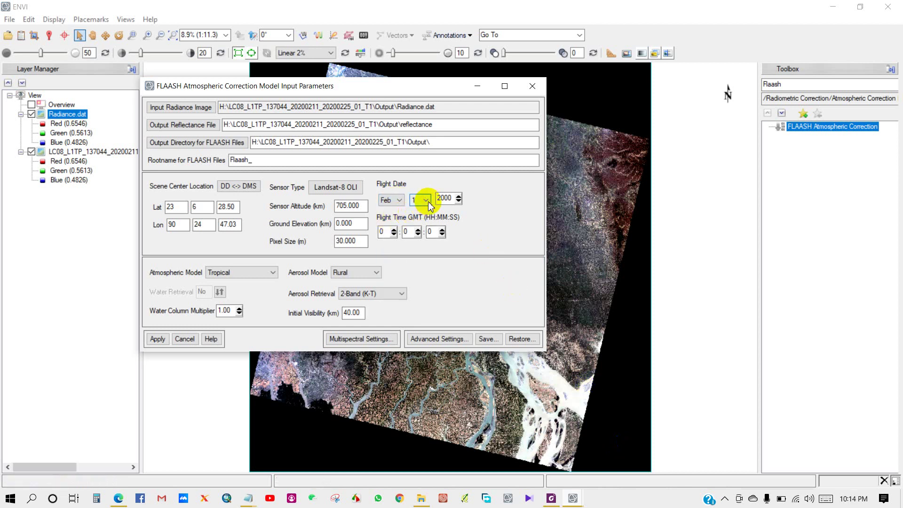
left_click(426, 199)
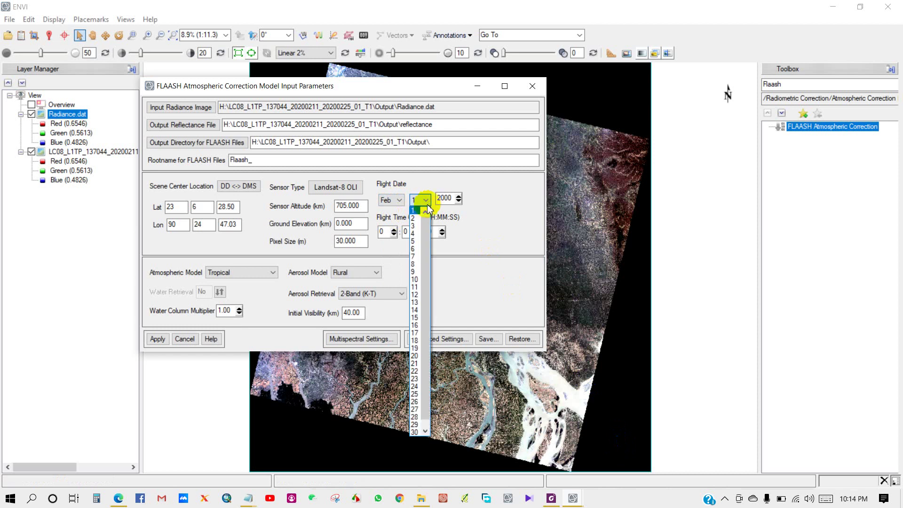
left_click(416, 282)
left_click(451, 197)
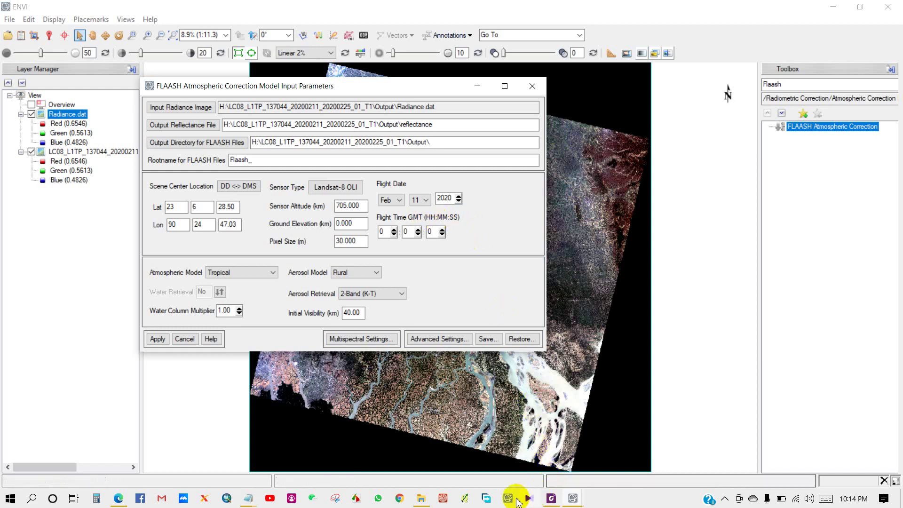
Reopen the MTL file in Notepad and highlight the SCENE_CENTER_TIME value 04:24:52.
left_click(421, 498)
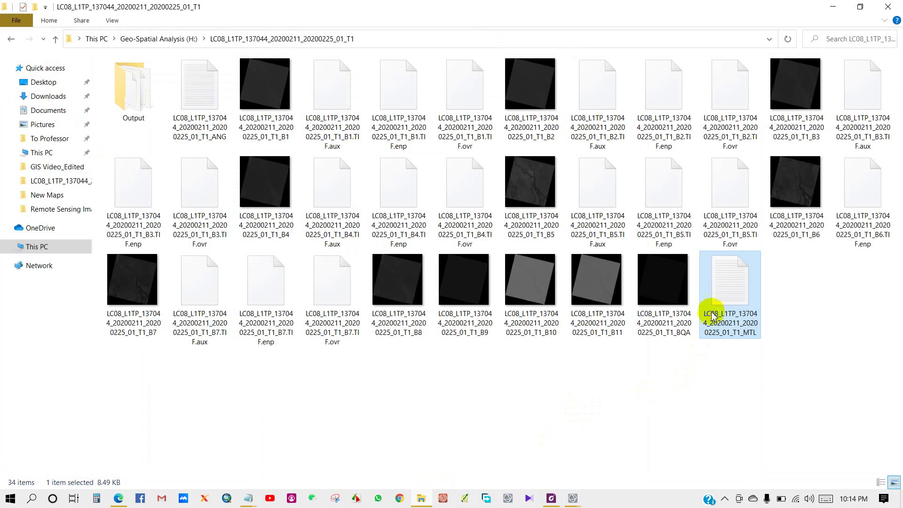
left_click(252, 495)
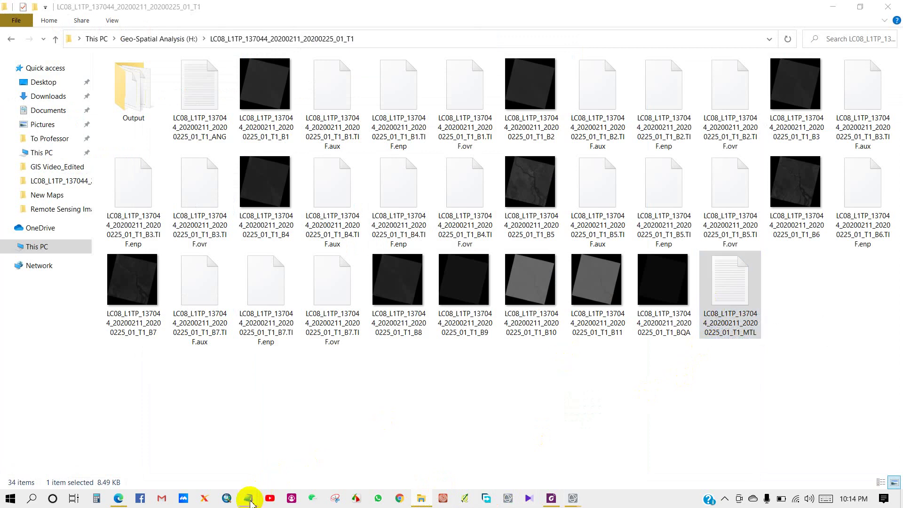
left_click(303, 464)
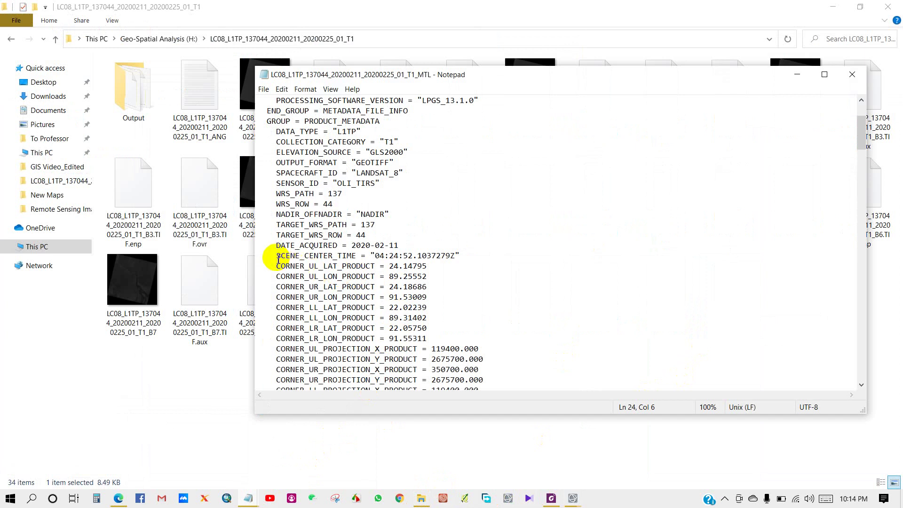
left_click_drag(276, 256, 457, 254)
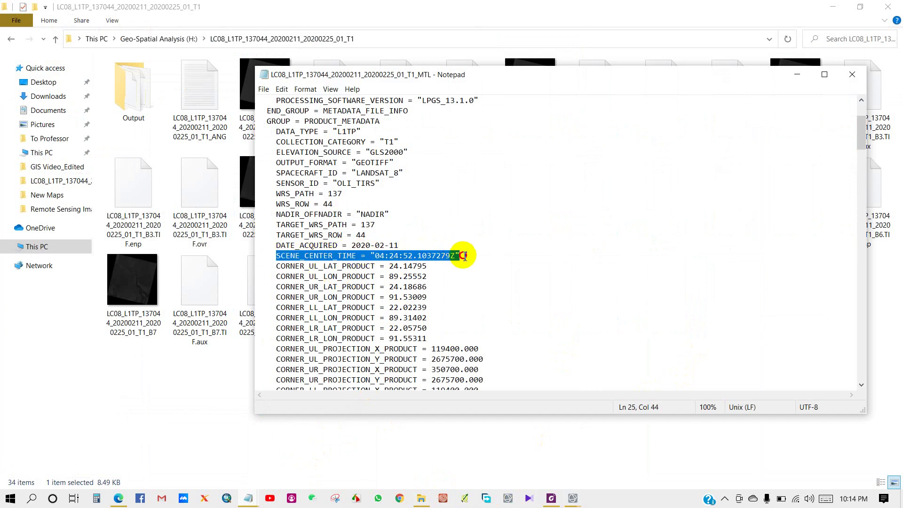
left_click(399, 256)
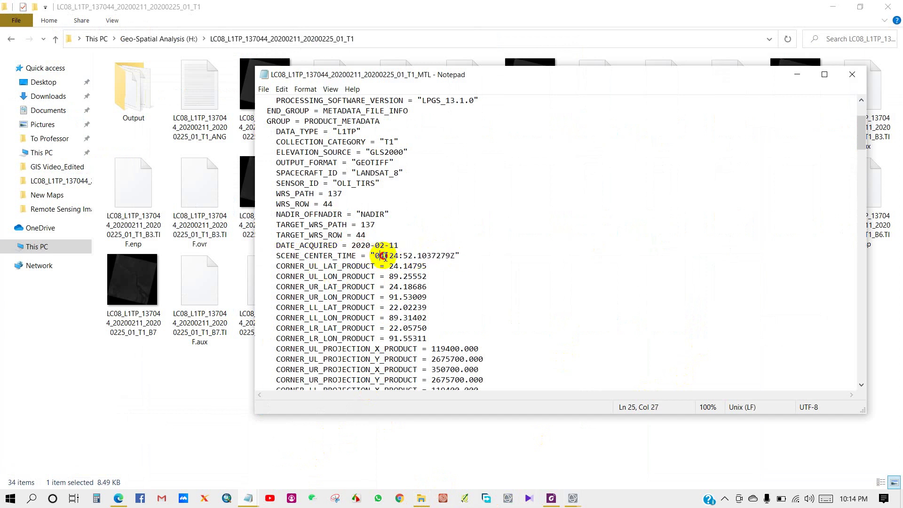
left_click_drag(383, 256, 410, 257)
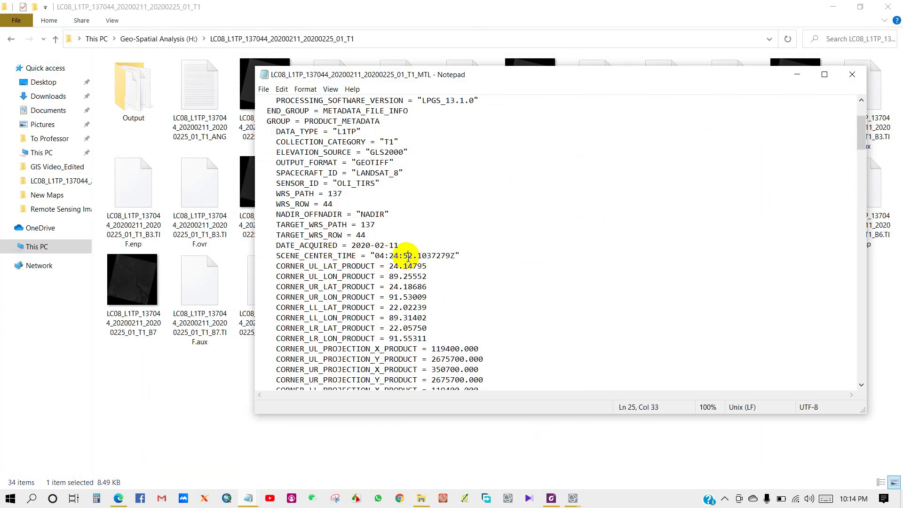
left_click(573, 498)
Enter the FLAASH flight time as 4:24:52 GMT.
left_click(620, 459)
left_click(383, 231)
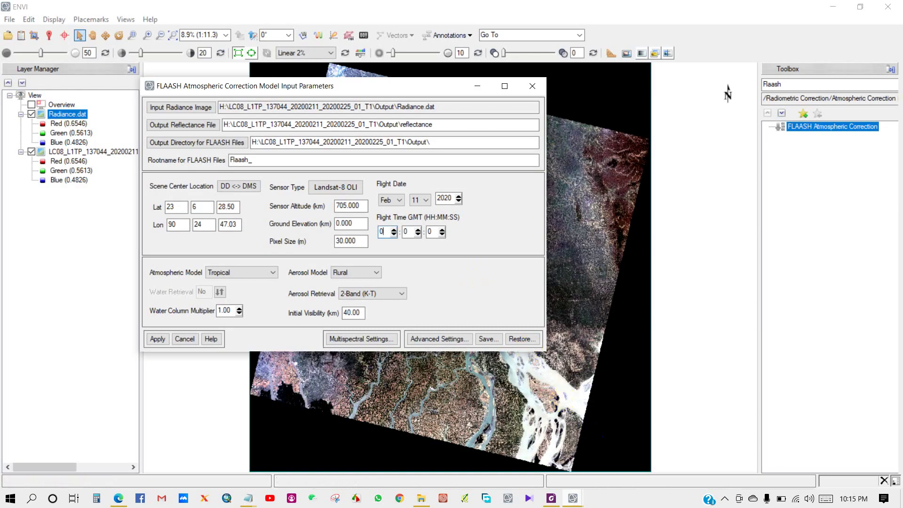
type("4")
left_click(407, 230)
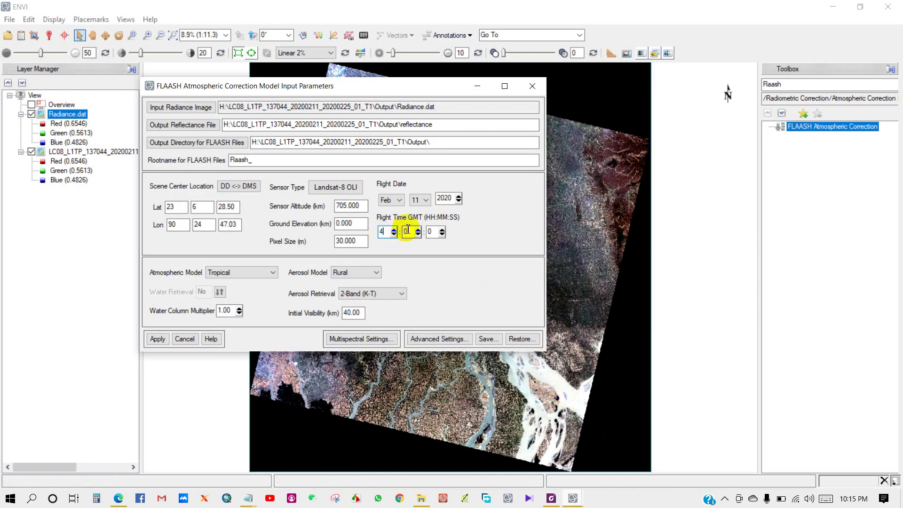
left_click(431, 231)
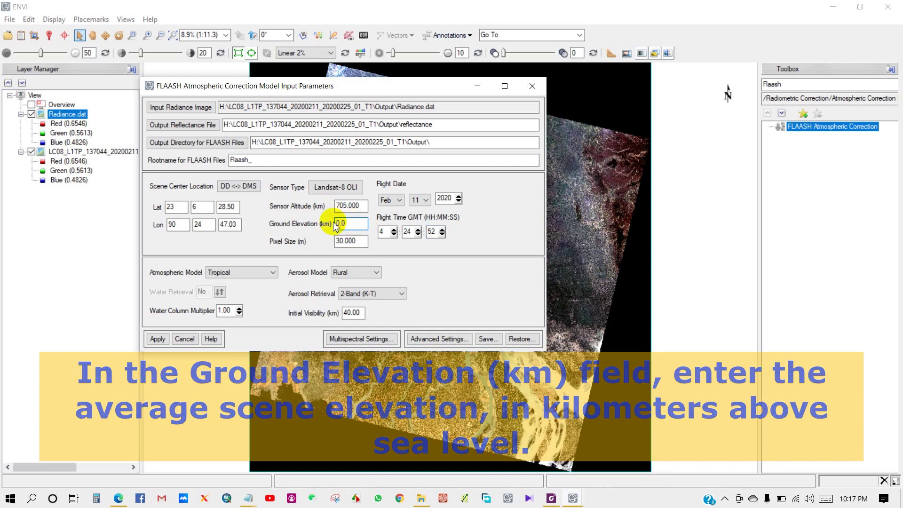
Set ground elevation to 0.01 km and keep the pixel size at 30.000 m.
type(".01")
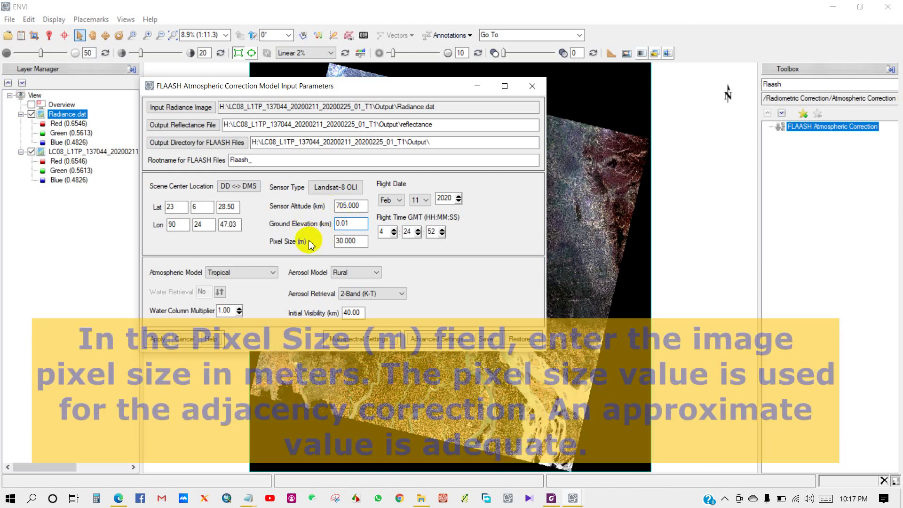
left_click(360, 241)
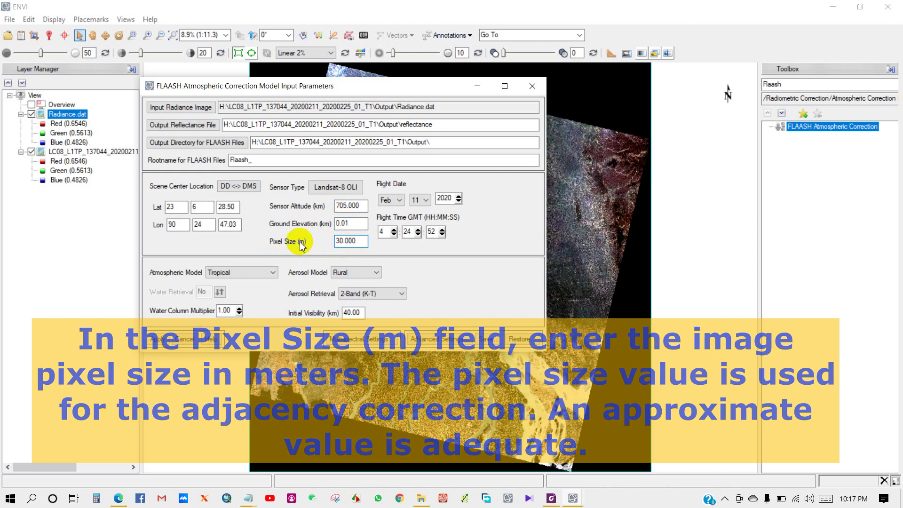
left_click(465, 246)
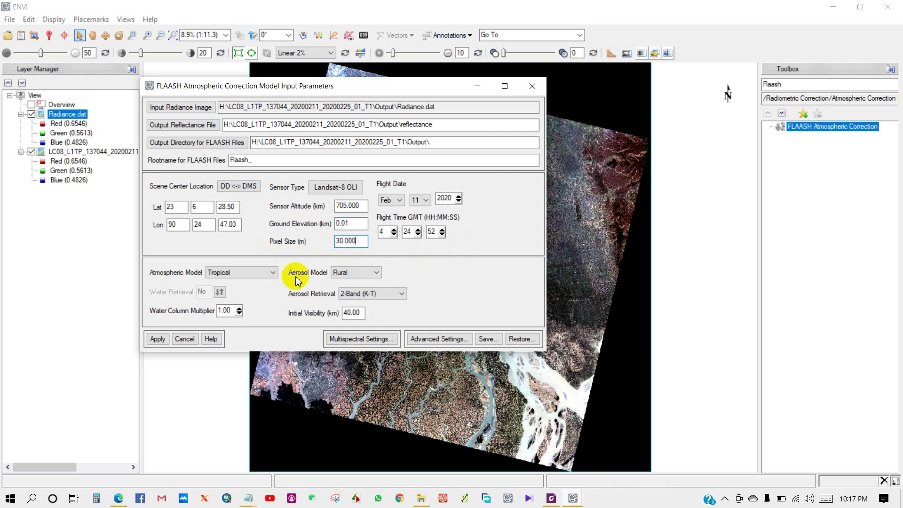
Choose the Tropospheric aerosol model and keep Tropical as the atmospheric model.
left_click(376, 273)
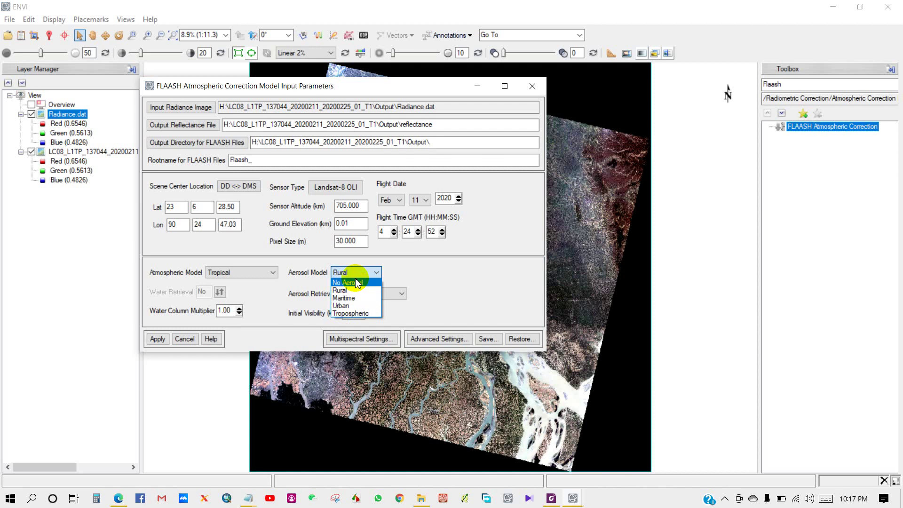
left_click(353, 313)
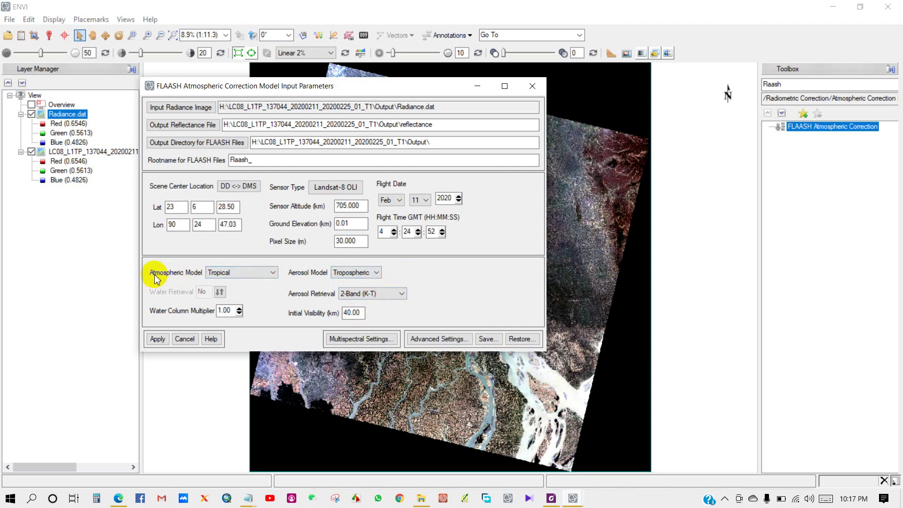
left_click(273, 273)
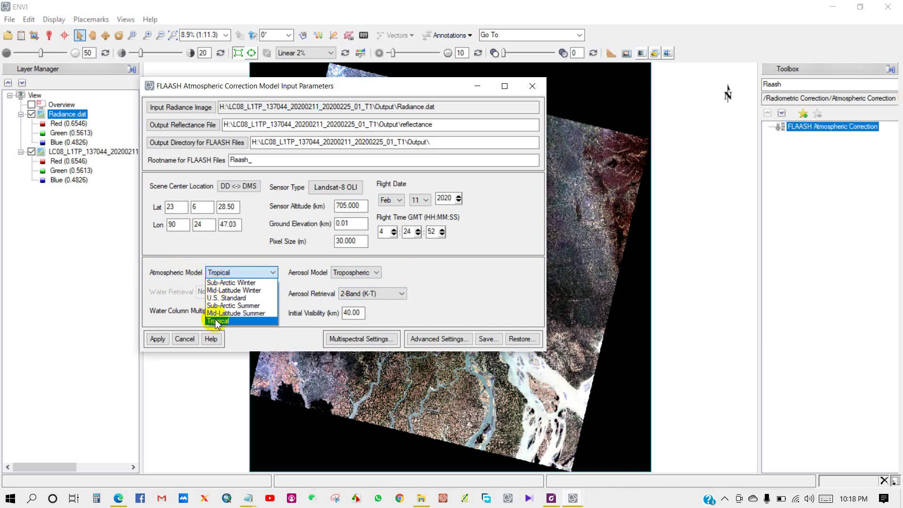
left_click(195, 271)
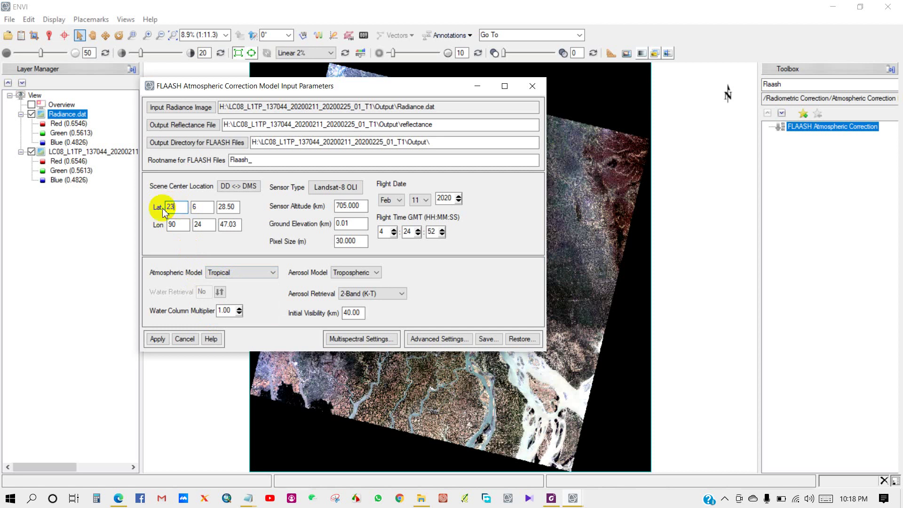
left_click(195, 208)
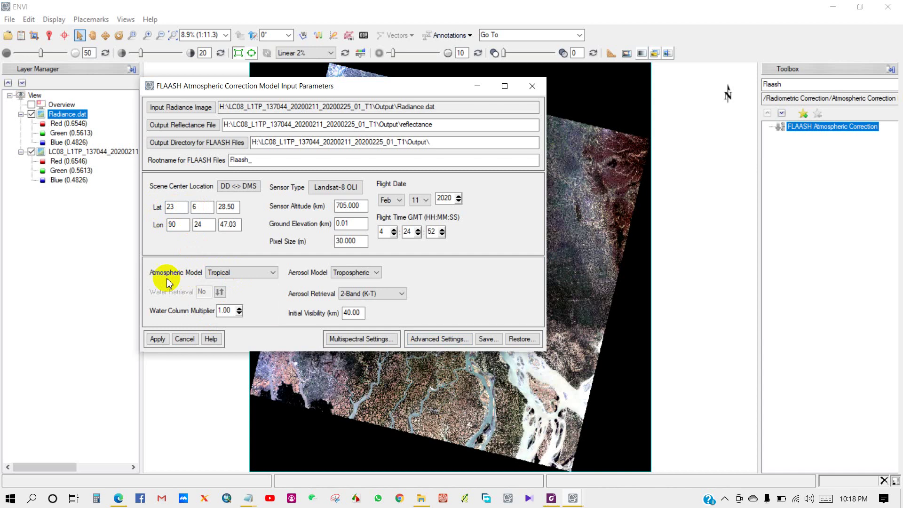
left_click(478, 440)
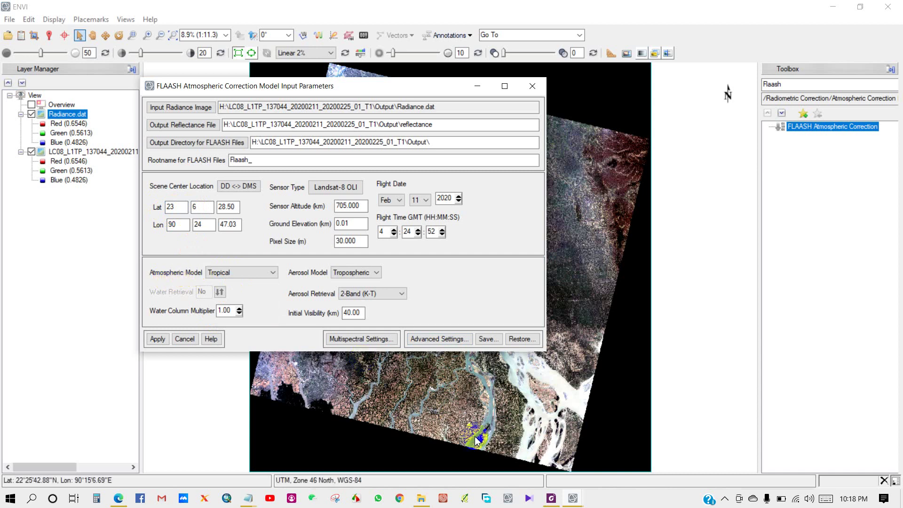
left_click(550, 494)
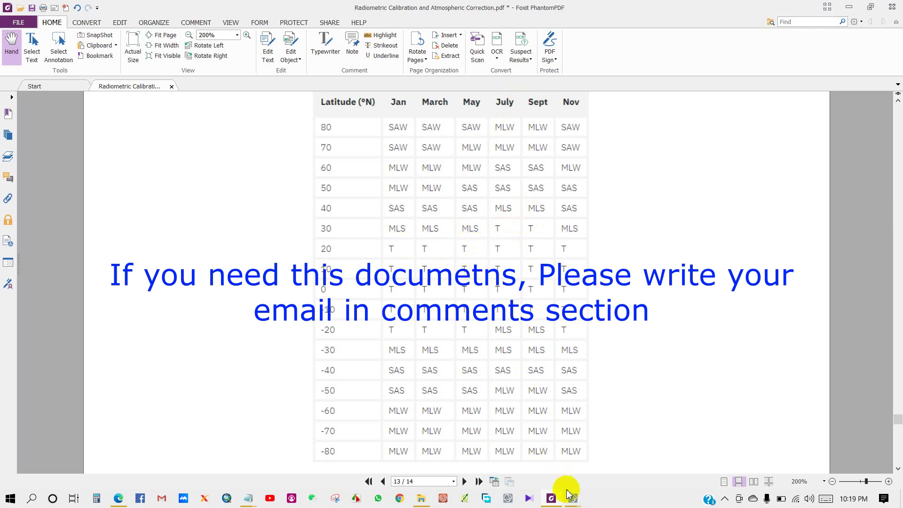
mouse_move(572, 496)
left_click(618, 462)
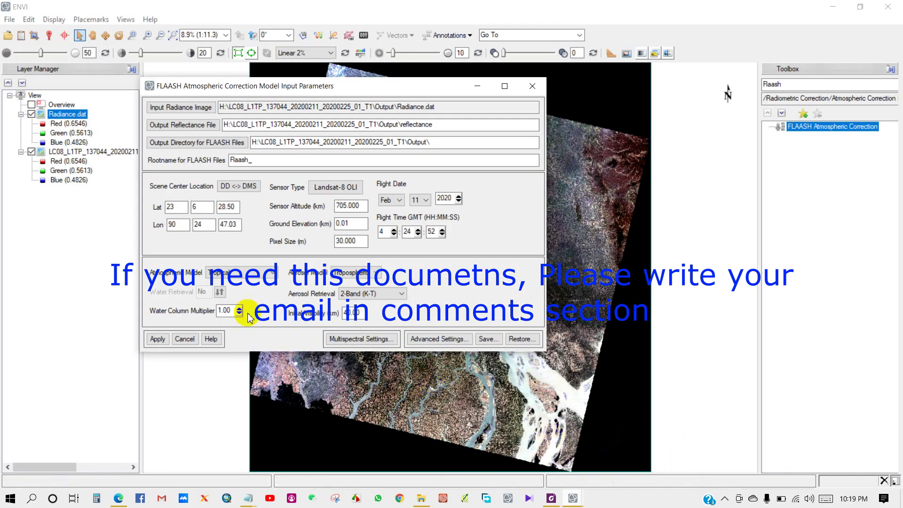
Keep Tropical as the atmosphere and apply Over-Land standard Kaufman-Tanre defaults (SWIR 2 2.2010, Red 0.6546).
left_click(226, 273)
left_click(217, 321)
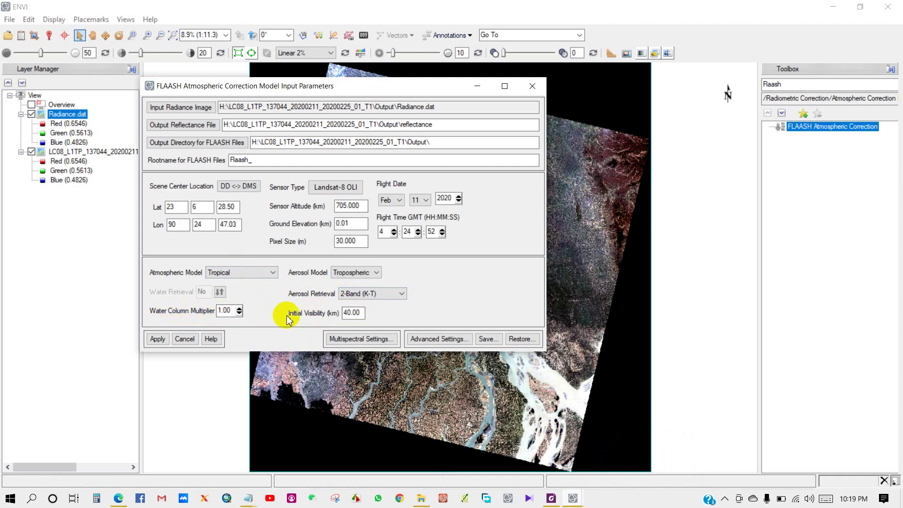
left_click(348, 340)
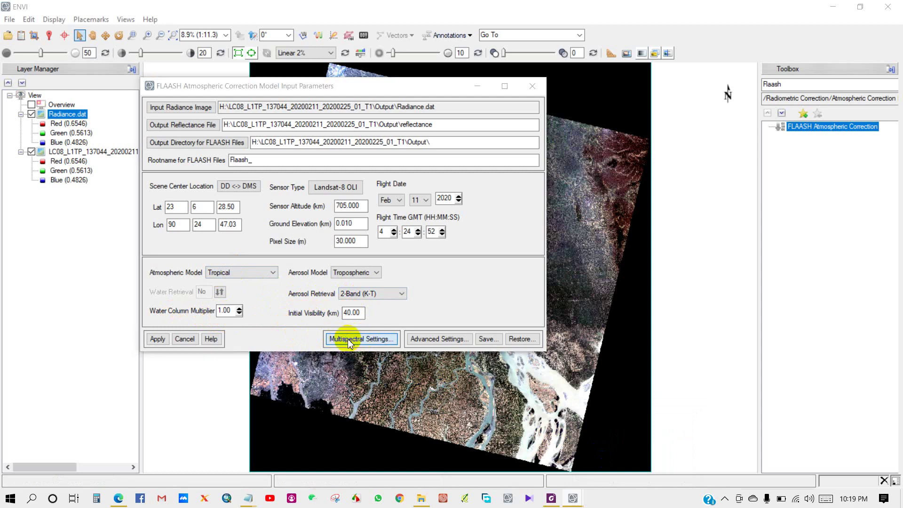
left_click_drag(235, 88, 484, 103)
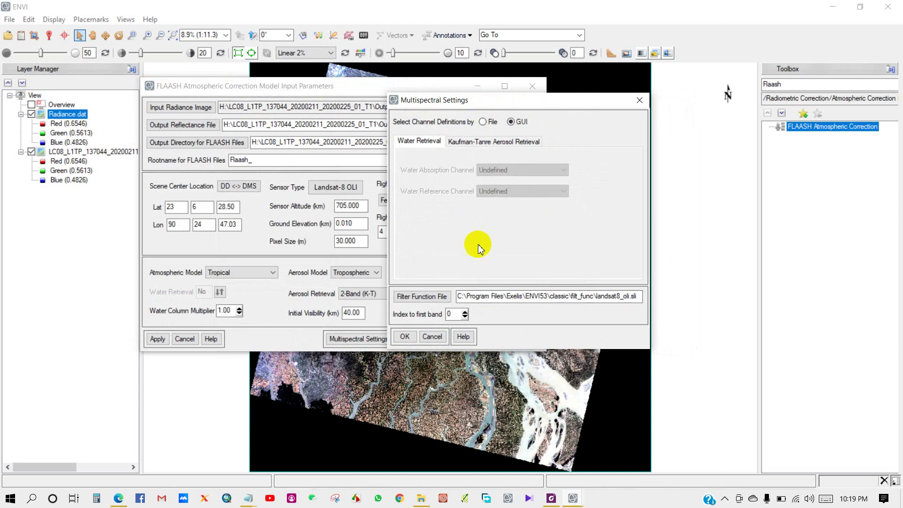
left_click(477, 143)
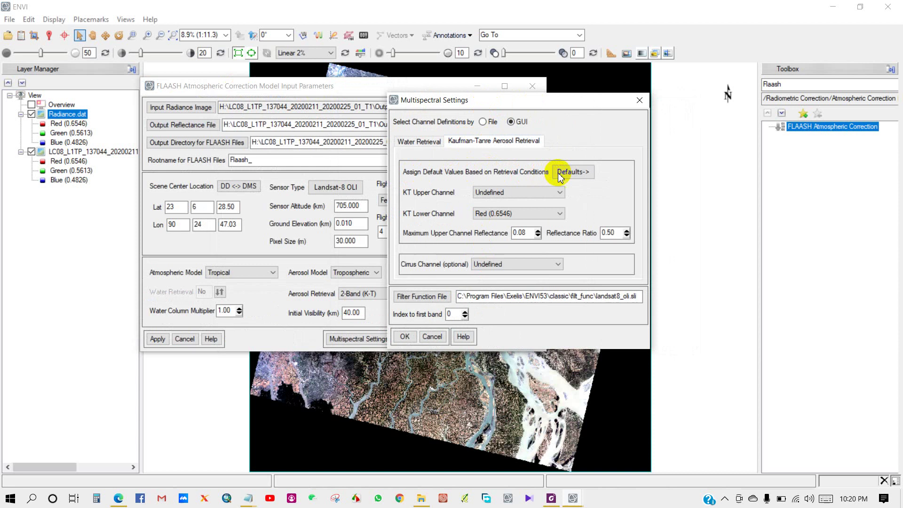
left_click(573, 174)
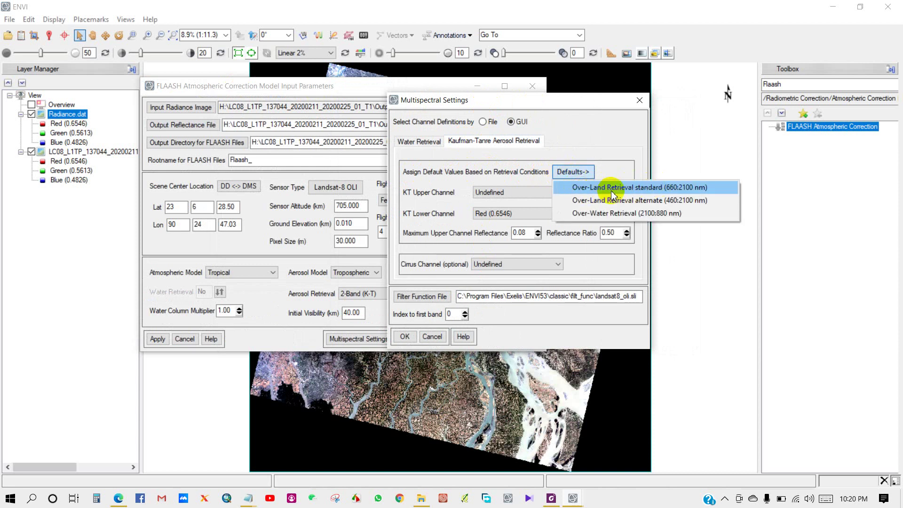
left_click(658, 188)
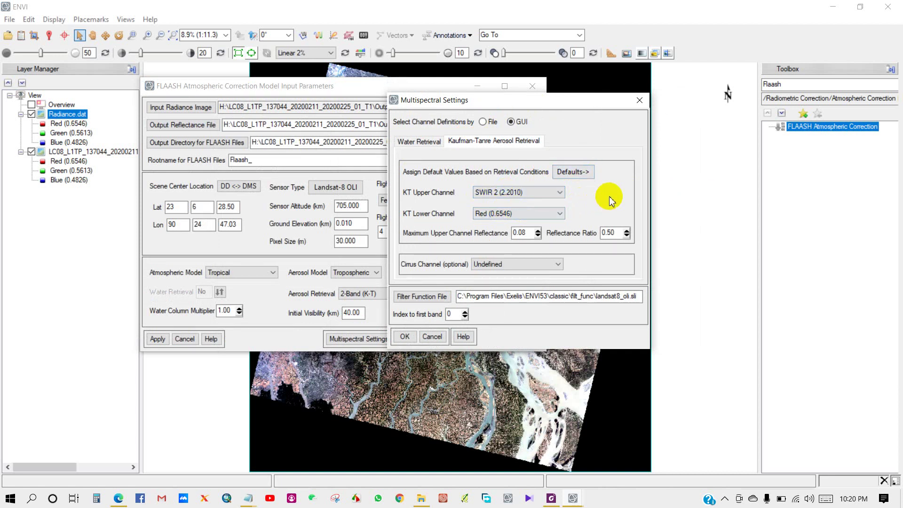
left_click(405, 336)
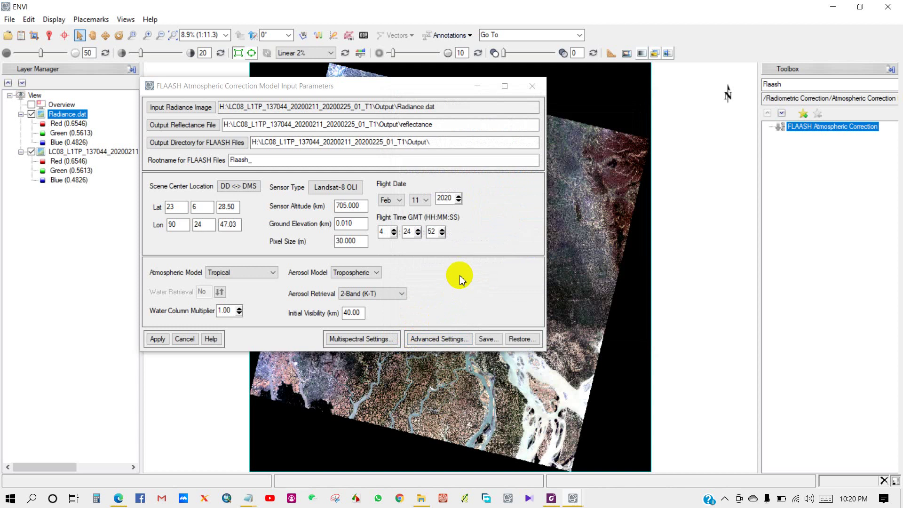
Run FLAASH to write tile31.img, reporting 14.4825 km visibility and 4.0959 cm water.
left_click(160, 339)
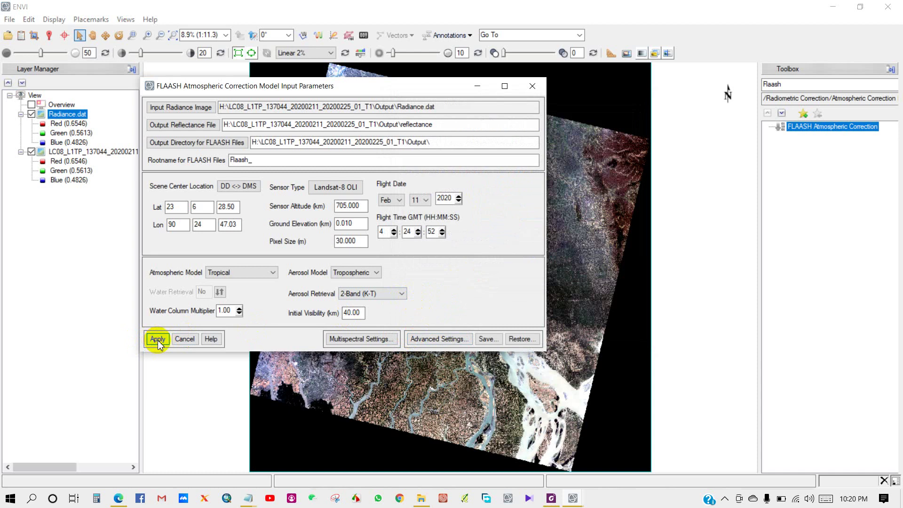
left_click(157, 339)
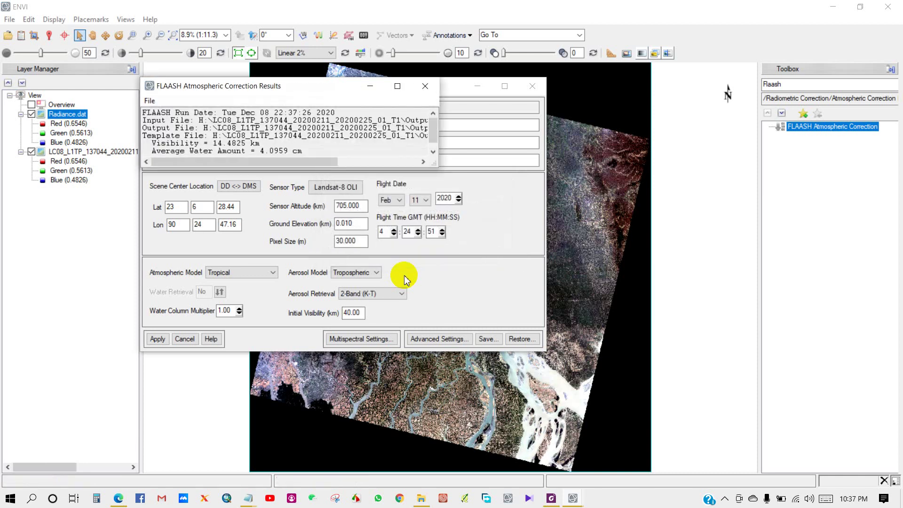
Move the FLAASH parameters aside and enlarge the FLAASH results report over them.
left_click(404, 279)
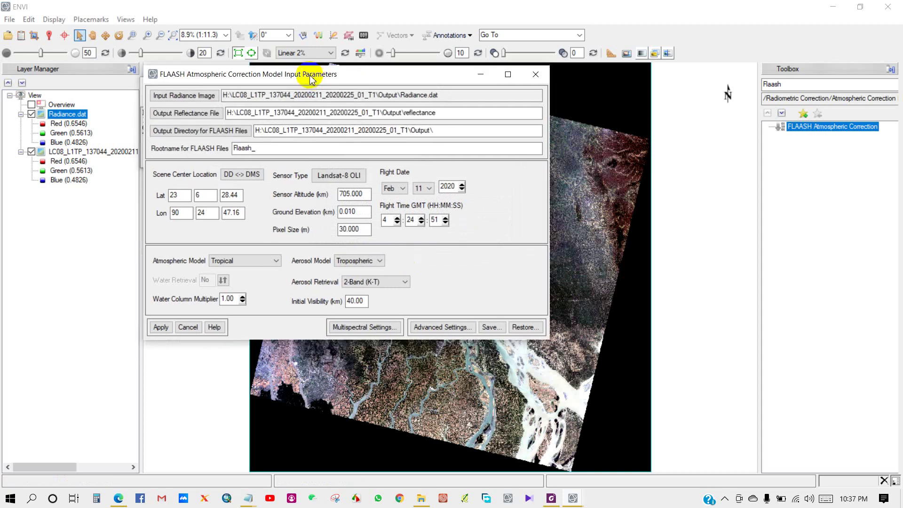
left_click_drag(311, 86, 459, 141)
left_click_drag(284, 92, 504, 185)
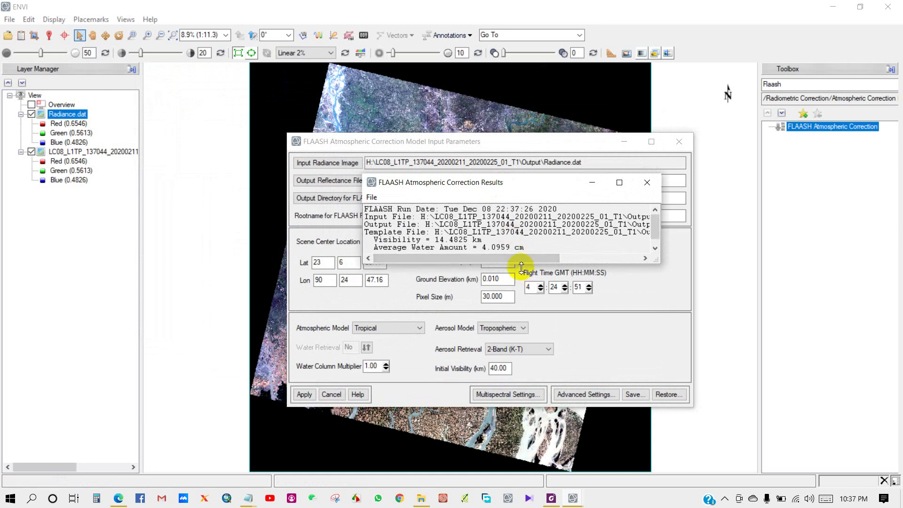
left_click_drag(519, 265, 512, 332)
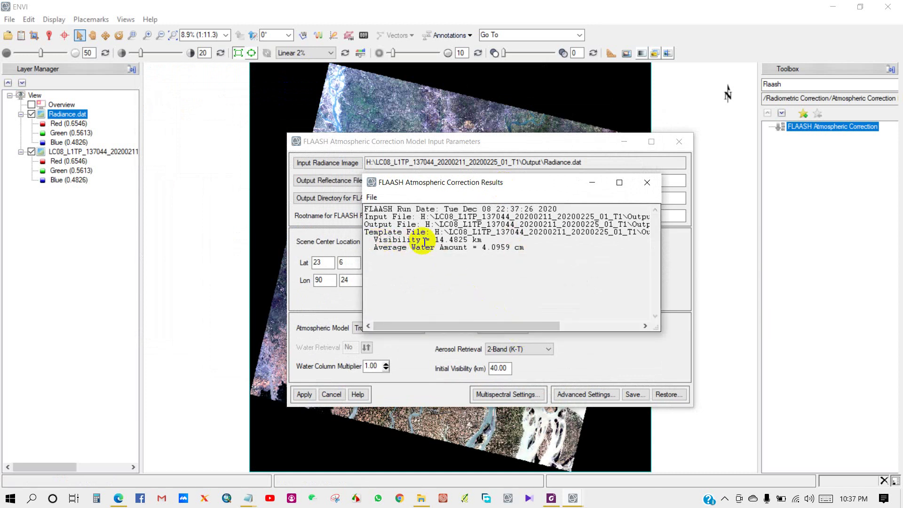
Highlight the 14.4825 km visibility and 4.0959 cm water lines, then close the report and parameters.
left_click_drag(485, 241, 370, 239)
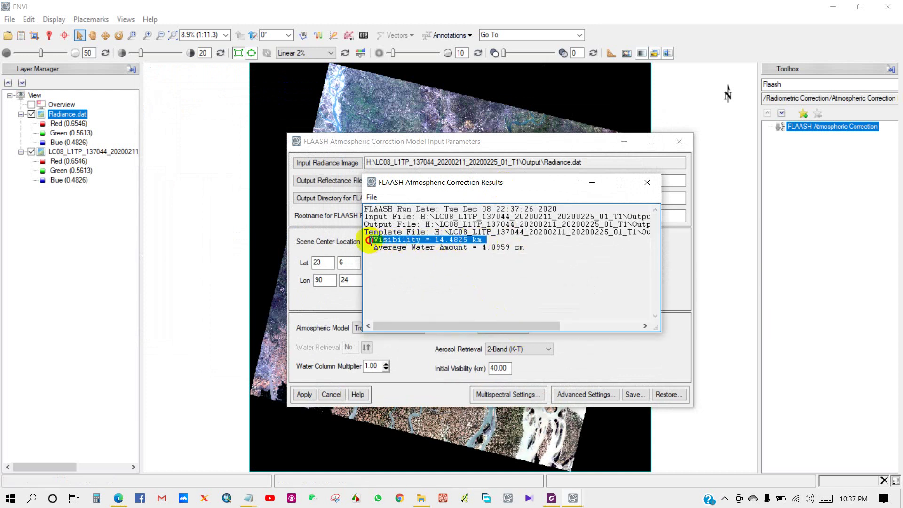
left_click(370, 240)
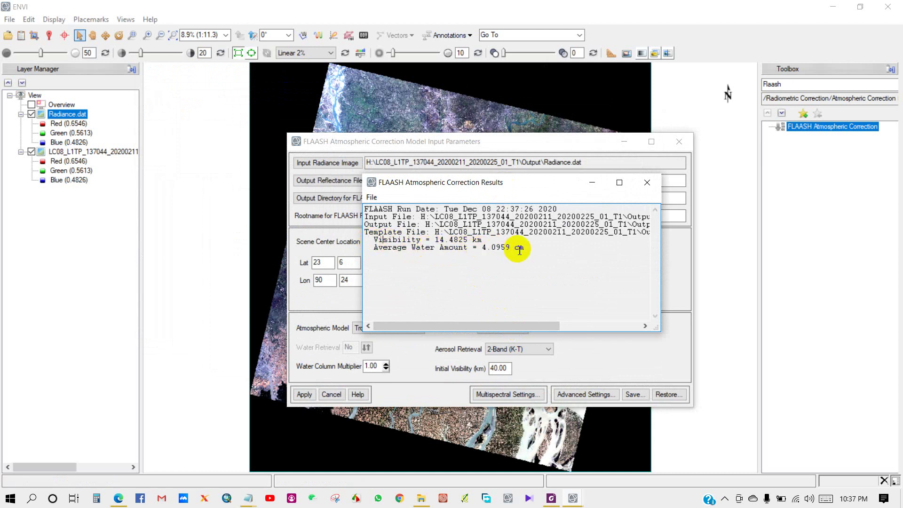
left_click_drag(528, 248, 376, 249)
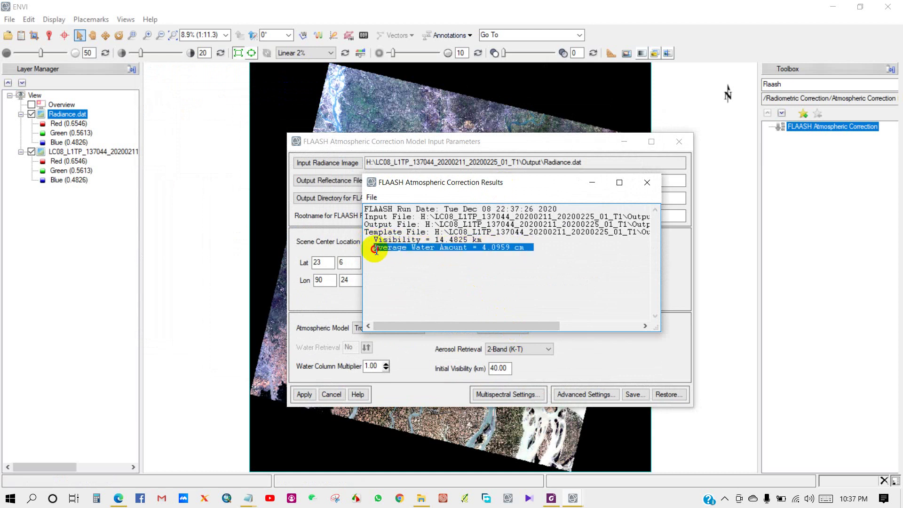
left_click(433, 240)
left_click_drag(486, 240, 377, 240)
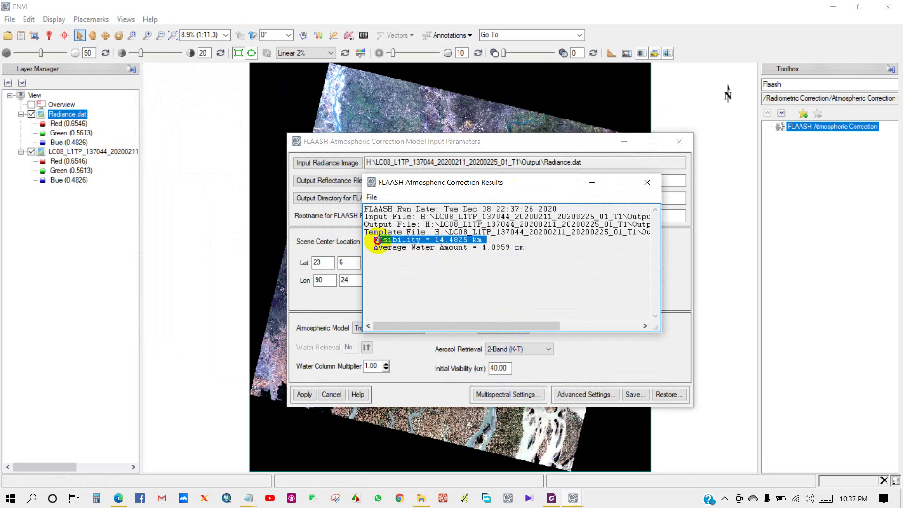
left_click(430, 244)
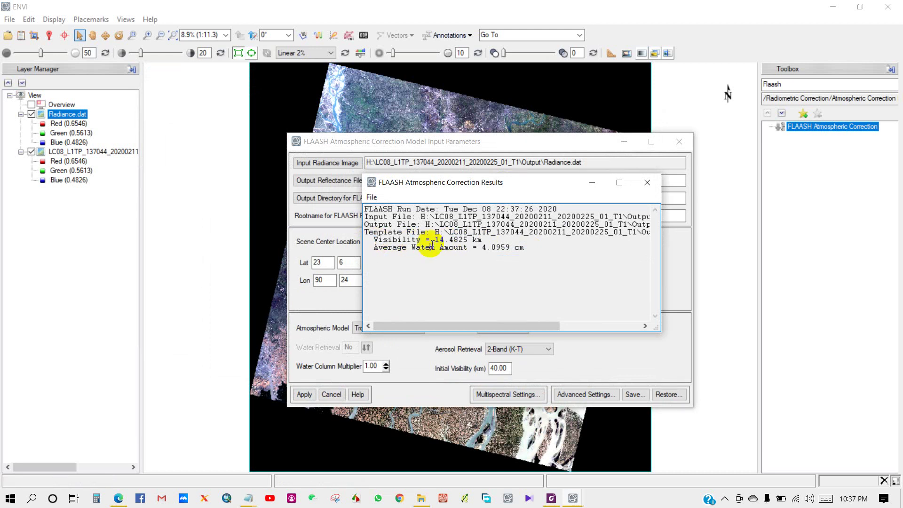
left_click(646, 183)
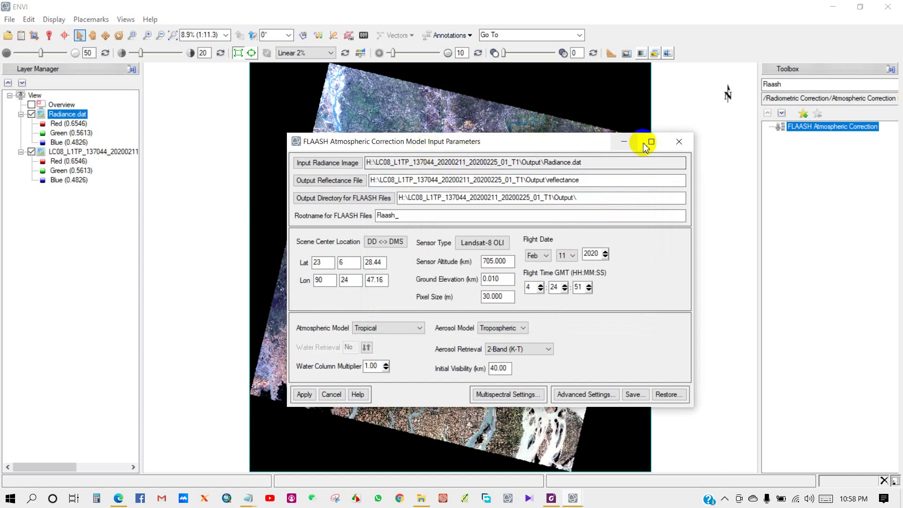
left_click(678, 143)
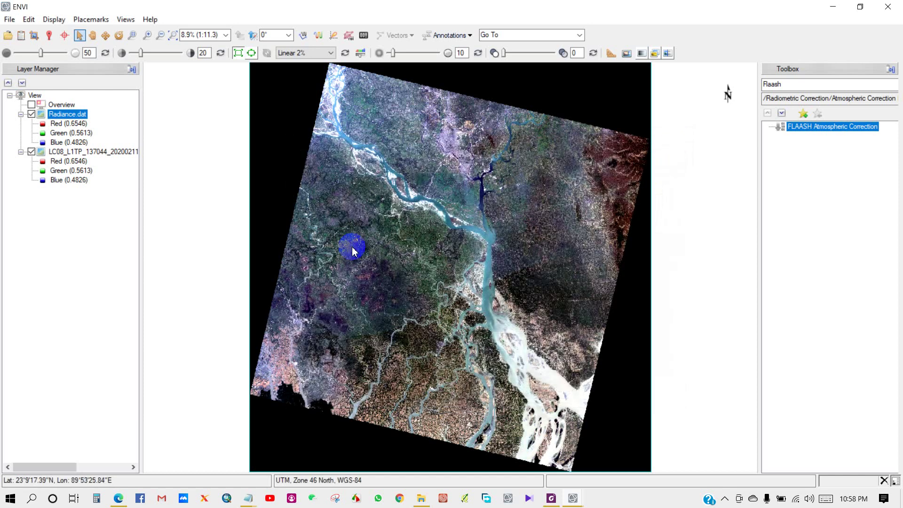
Open the FLAASH reflectance output file through File > Open.
left_click(11, 19)
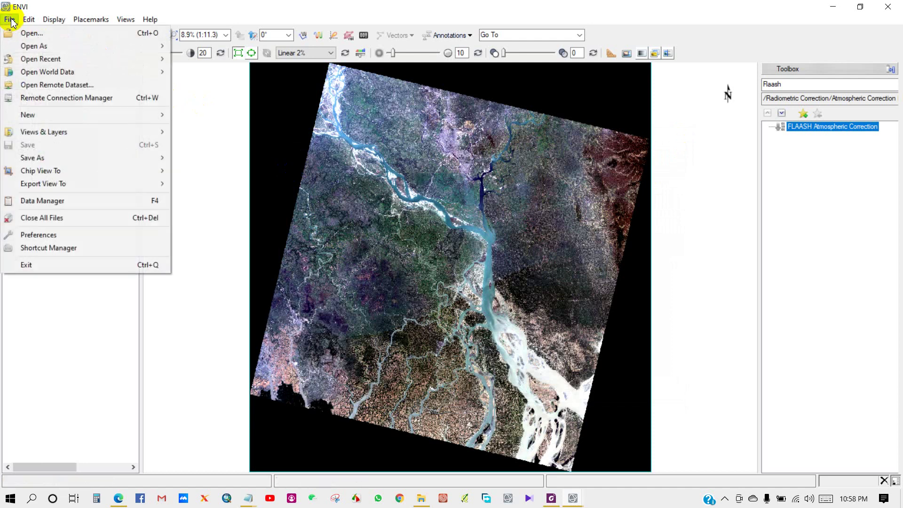
left_click(36, 36)
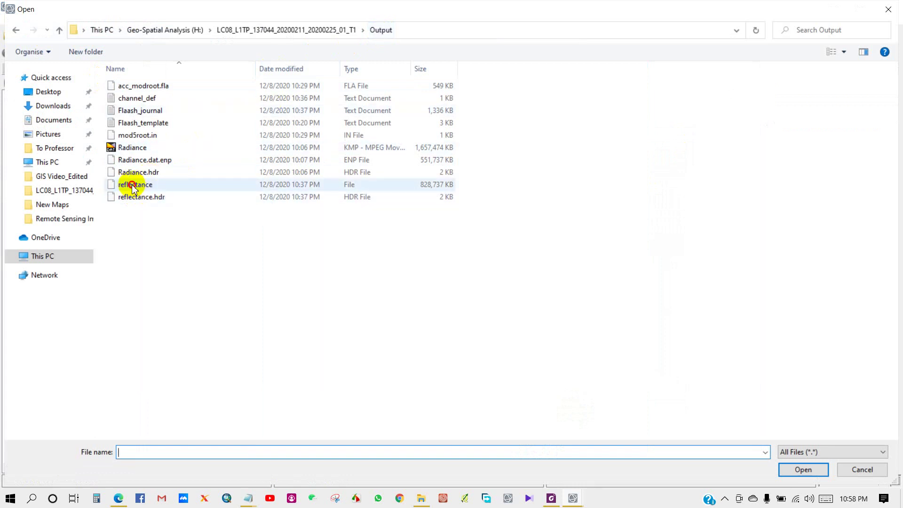
left_click(149, 186)
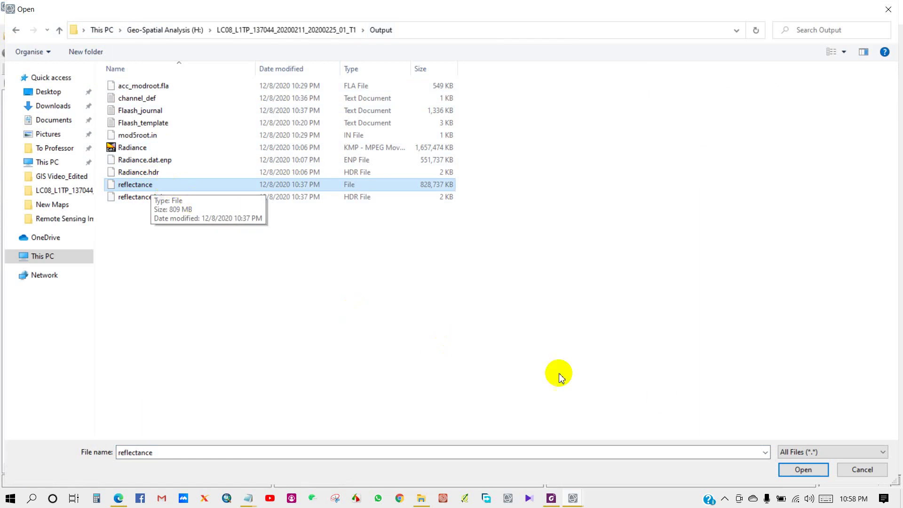
left_click(798, 469)
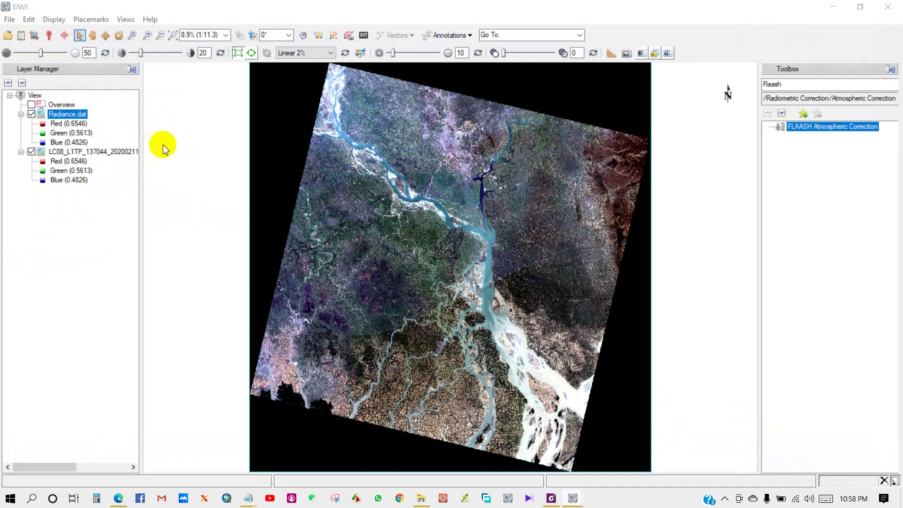
Load FLAASH Red, Green and Blue bands as an RGB composite layer from the Data Manager.
left_click_drag(289, 105, 225, 94)
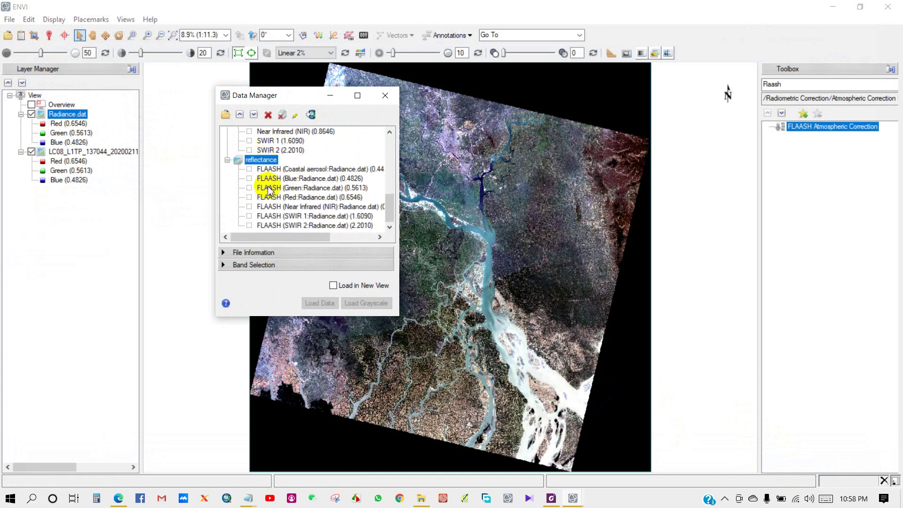
left_click(258, 199)
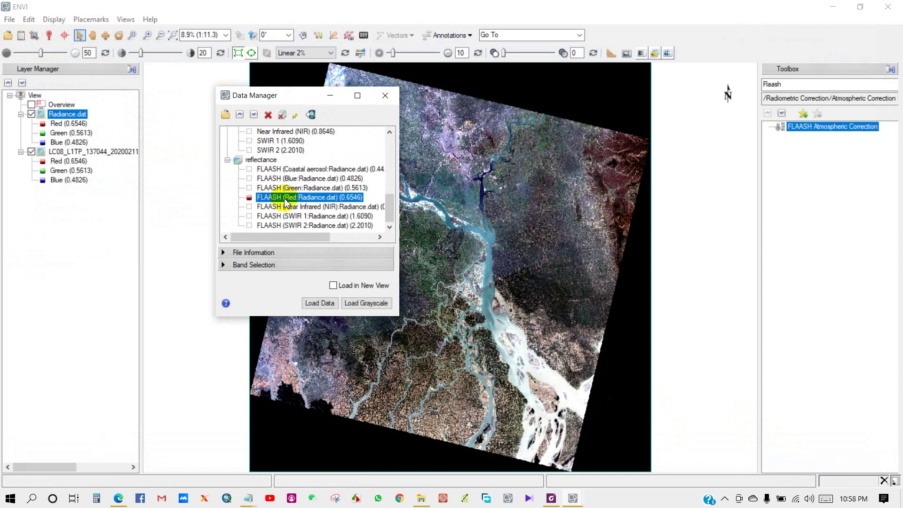
left_click(251, 188)
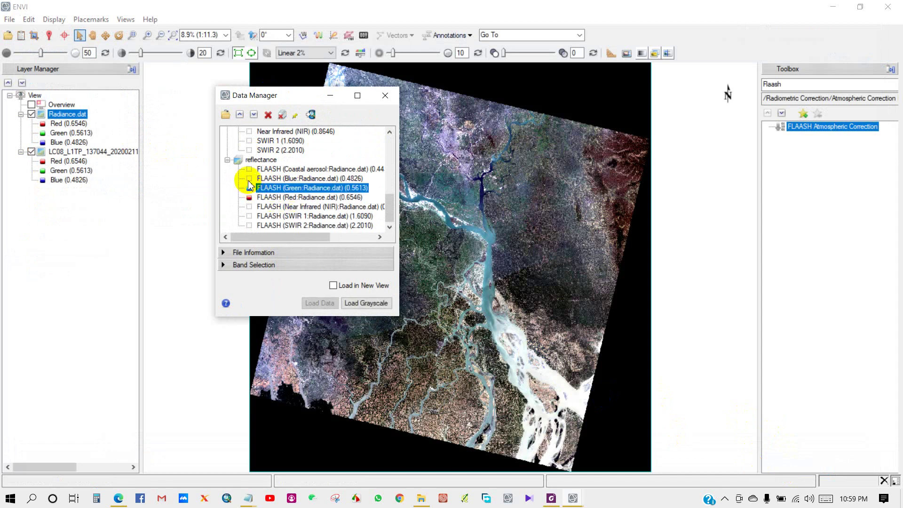
left_click(253, 180)
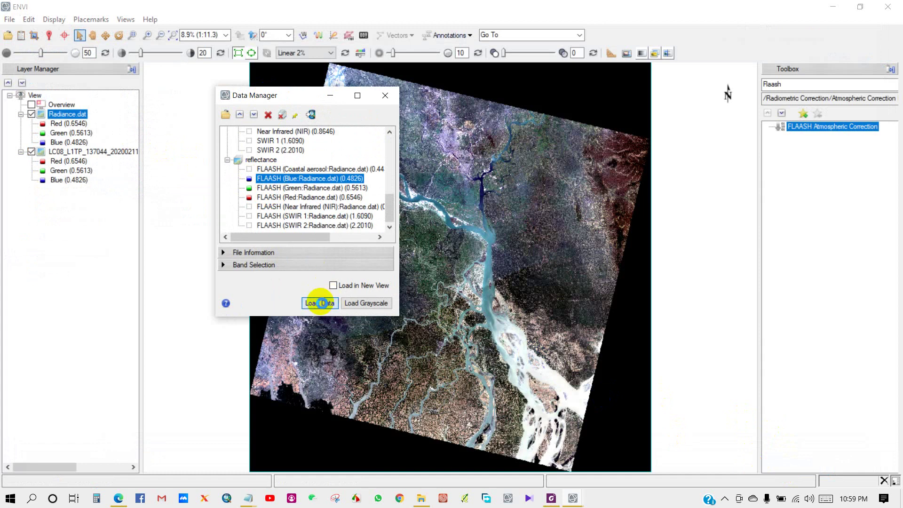
left_click(321, 303)
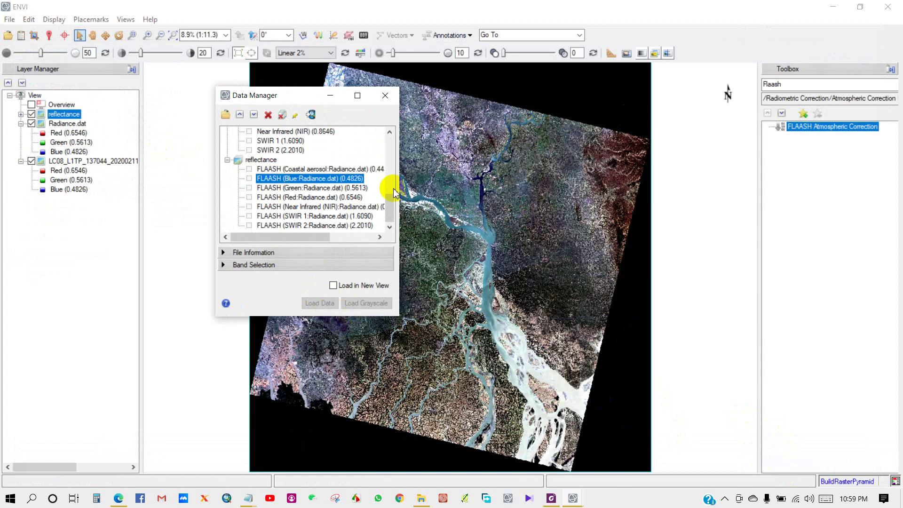
left_click(385, 95)
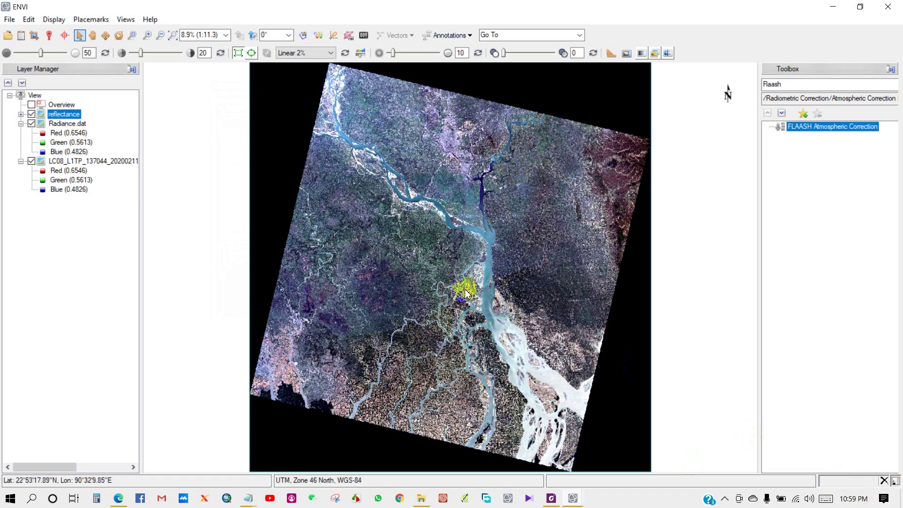
Expand the reflectance layer to list its bands, zoom into a patch west of the river, then return to full extent.
left_click(21, 114)
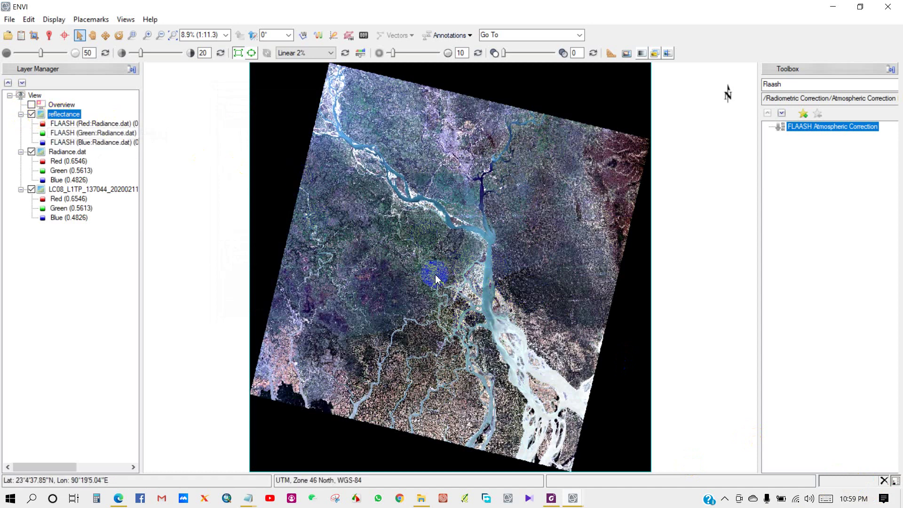
left_click(132, 36)
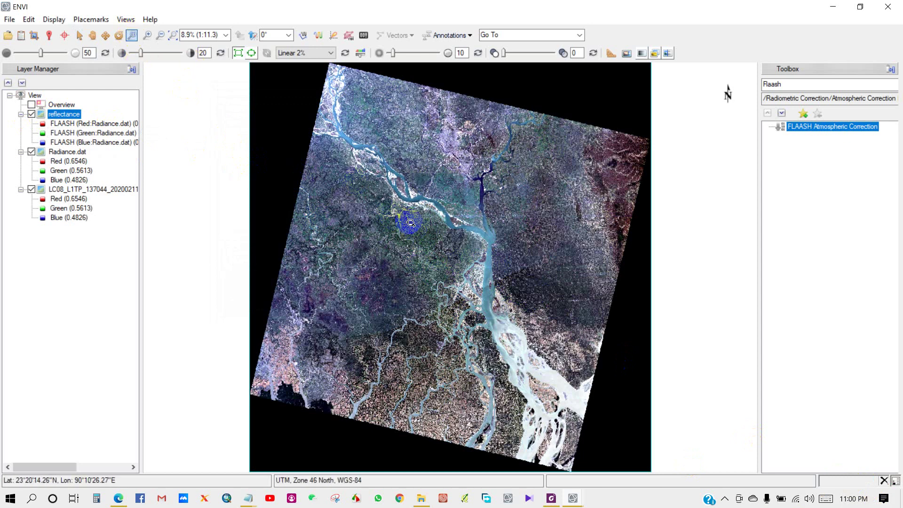
left_click_drag(408, 221, 463, 267)
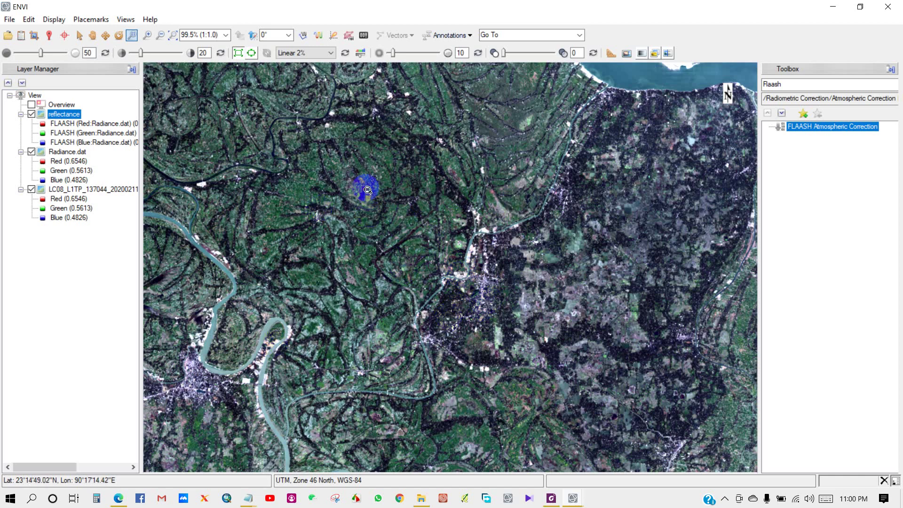
left_click(175, 37)
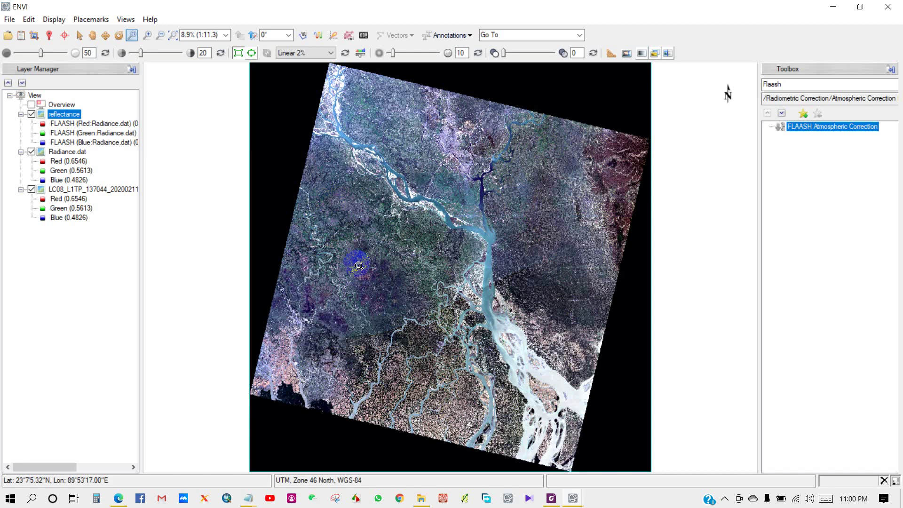
Search the Toolbox for Compute Statistics and launch the tool.
left_click(759, 85)
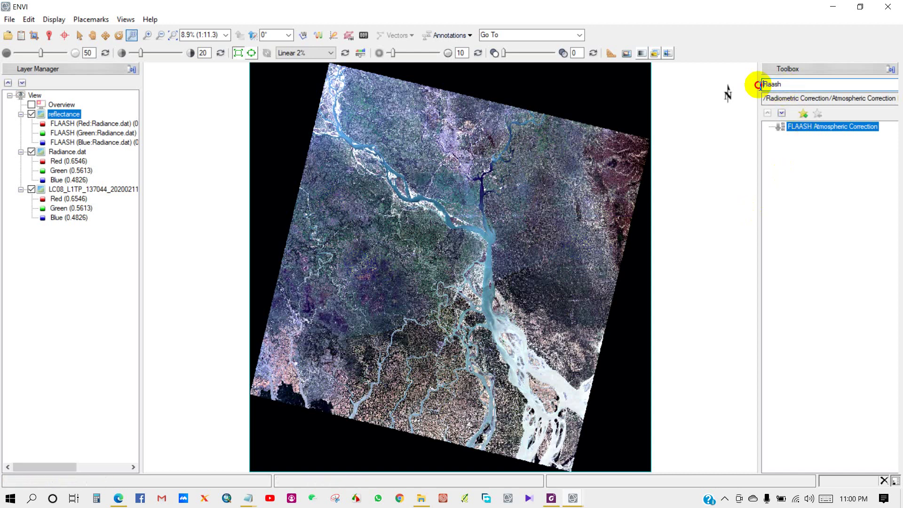
left_click_drag(759, 85, 788, 85)
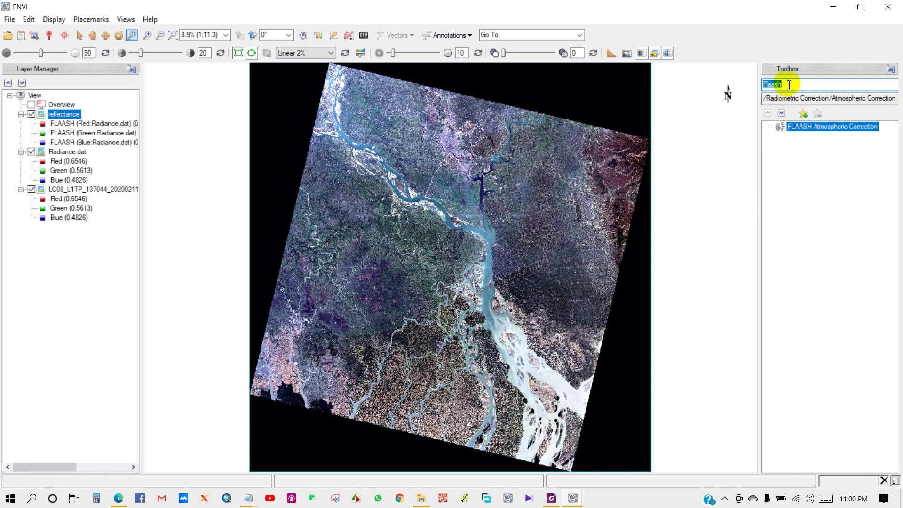
type("col")
type("mpute")
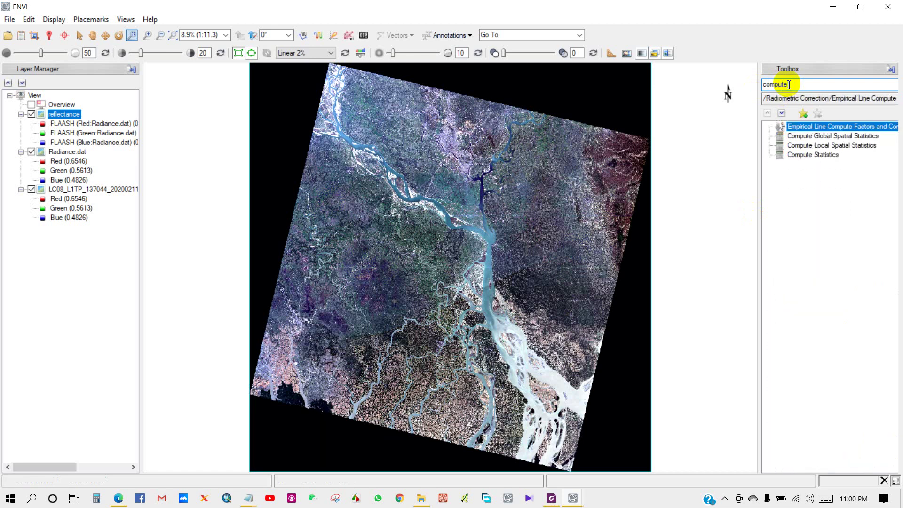
left_click(807, 156)
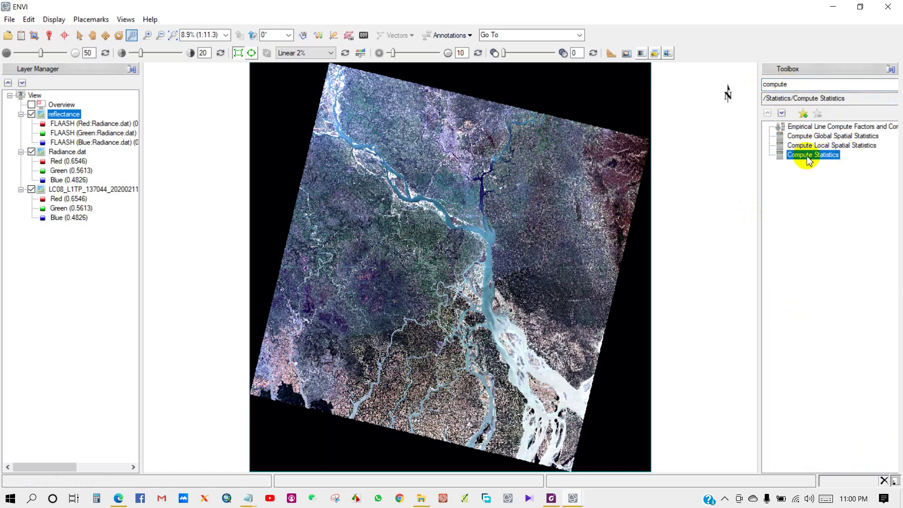
double_click(807, 157)
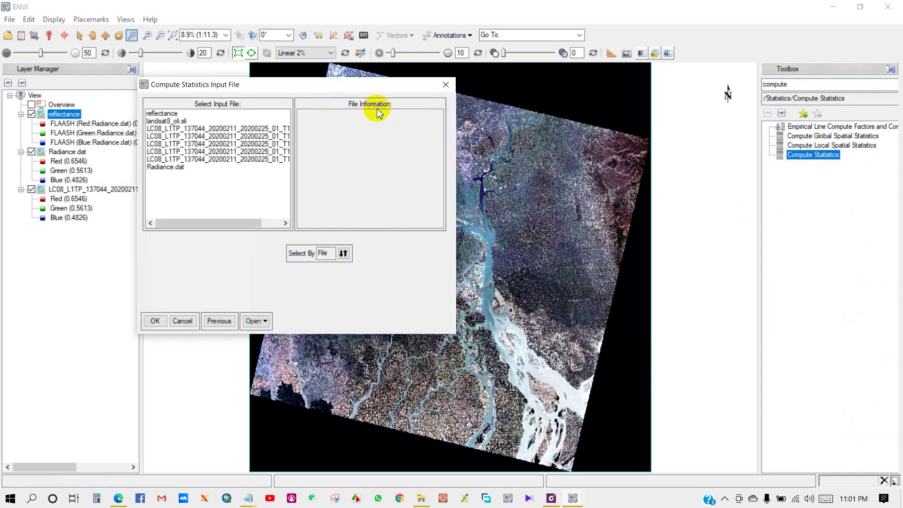
Compute basic statistics on screen for reflectance, showing values from -5205 to 20358.
left_click(151, 114)
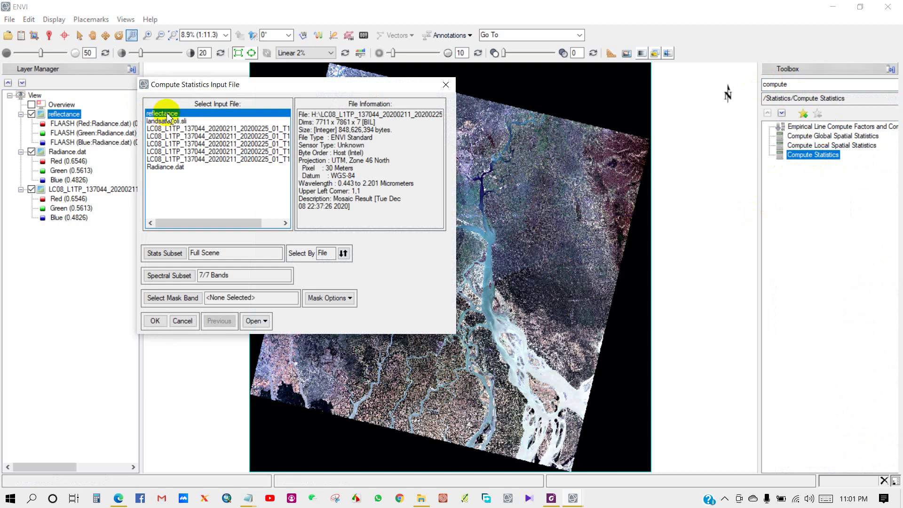
left_click(154, 321)
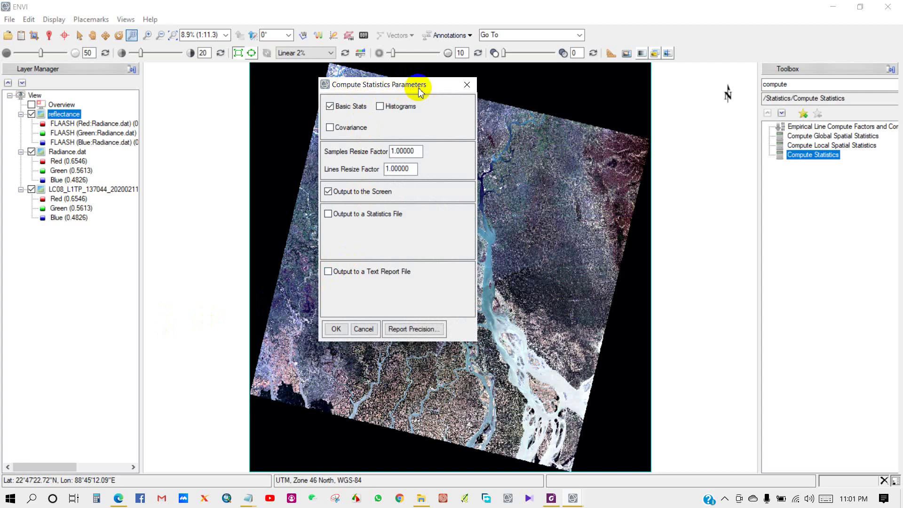
left_click(335, 329)
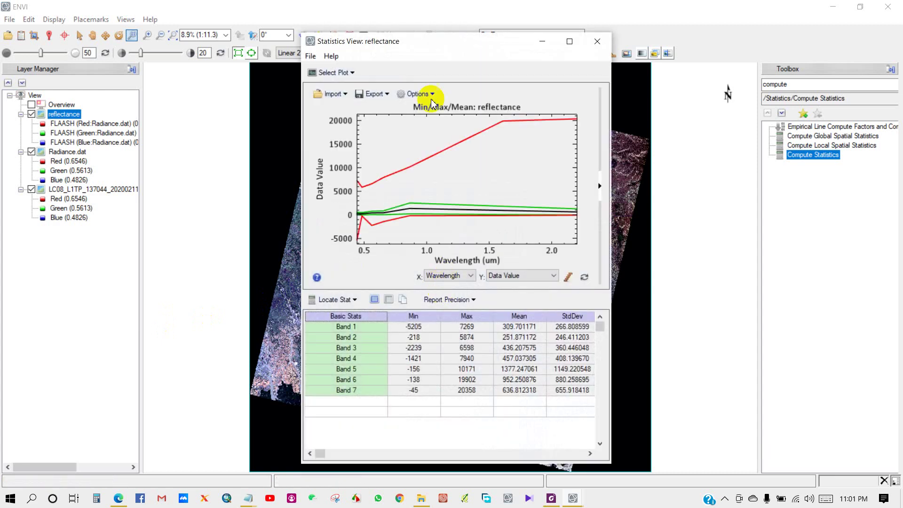
left_click_drag(420, 50, 374, 35)
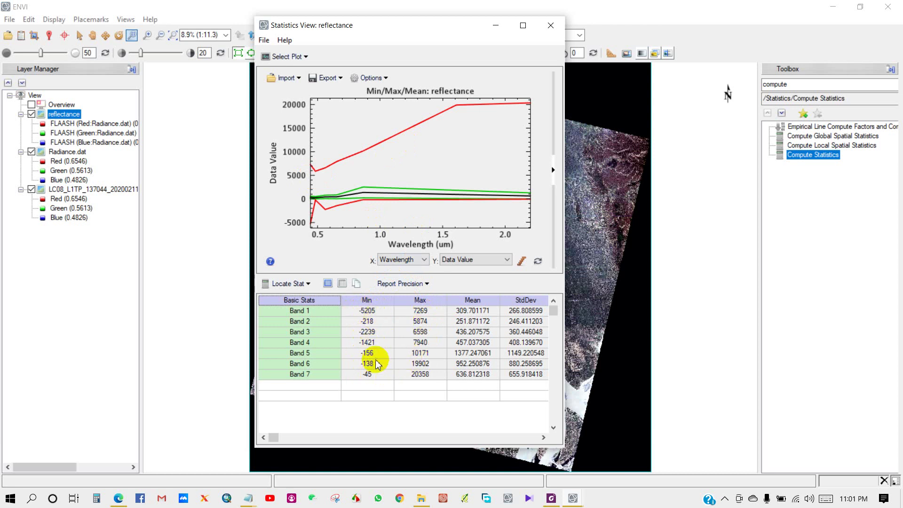
left_click(549, 30)
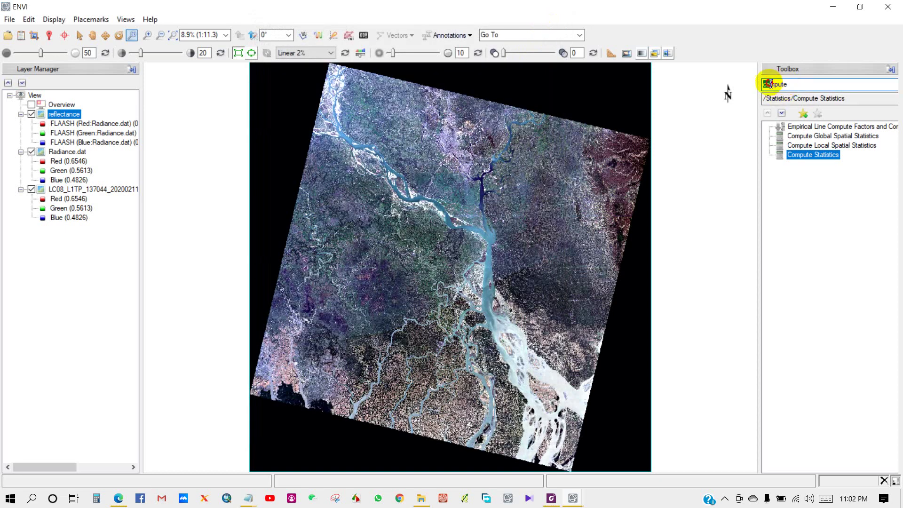
Search the Toolbox for Band Math and open the tool.
left_click_drag(767, 84, 807, 83)
type("Band")
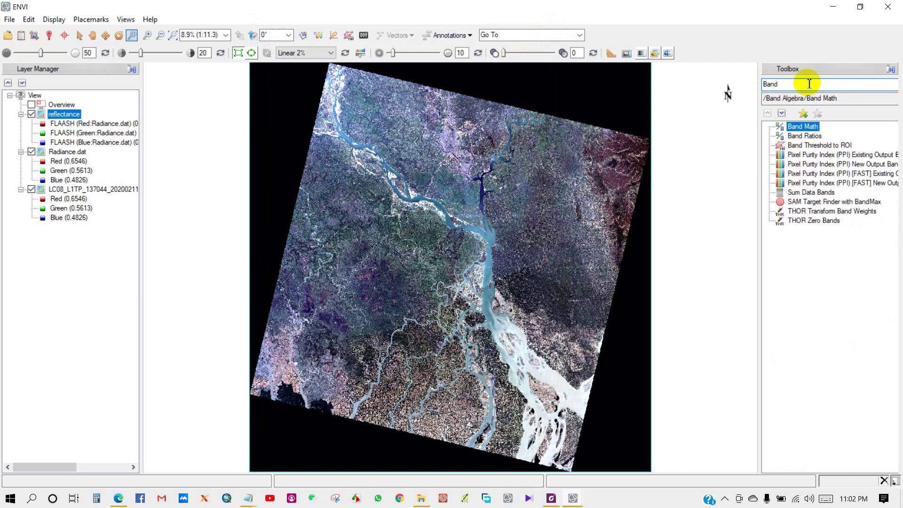
type(" al")
key("BackSpace")
double_click(804, 126)
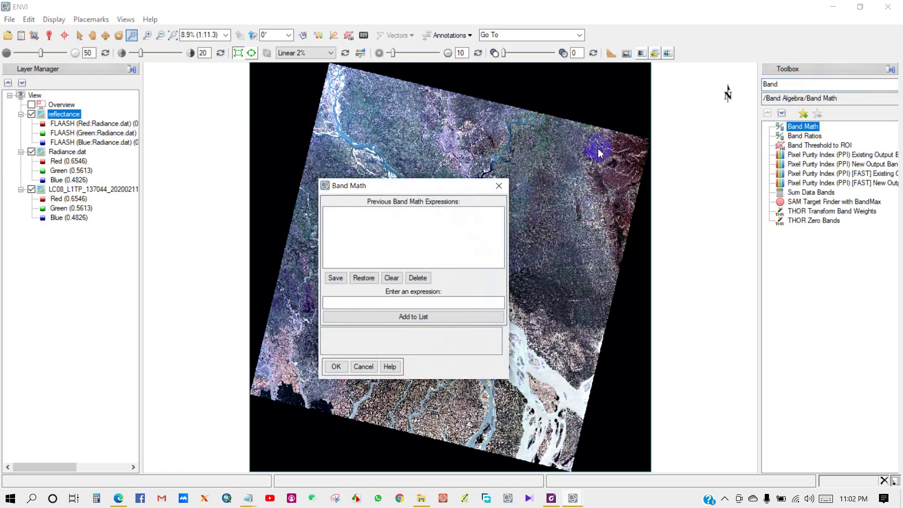
left_click_drag(403, 183, 380, 170)
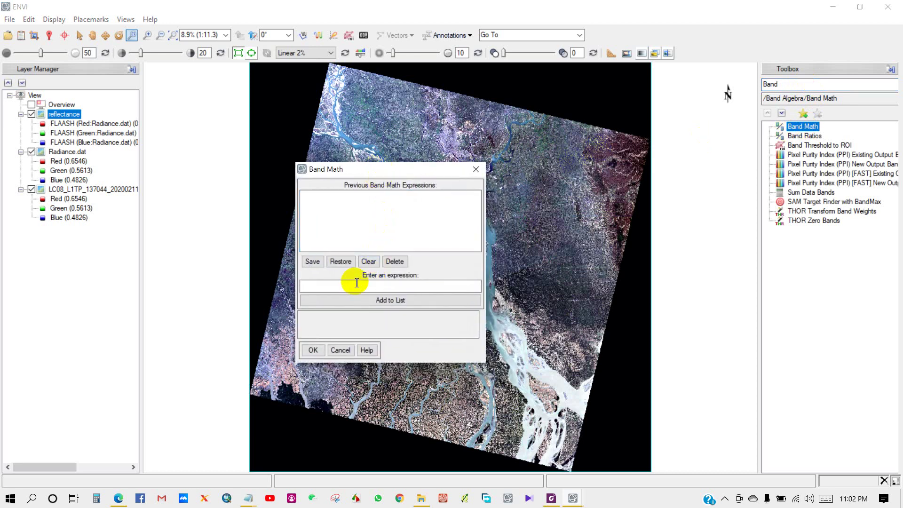
Paste the 0–1 rescaling expression on B1, add it to the list, and accept it.
left_click(385, 282)
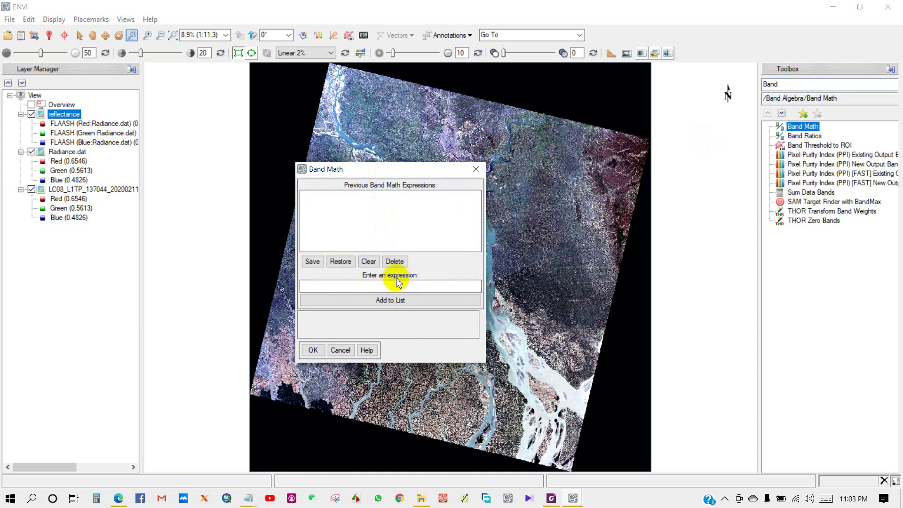
right_click(356, 285)
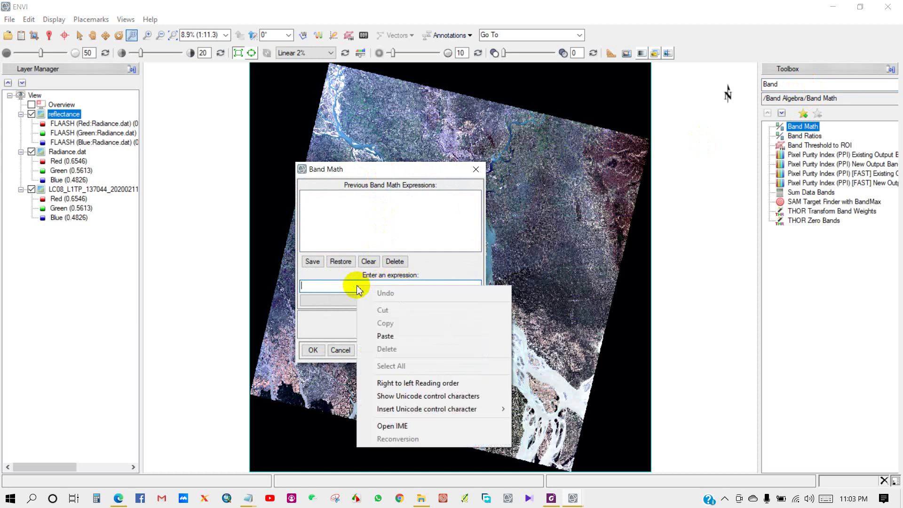
left_click(384, 336)
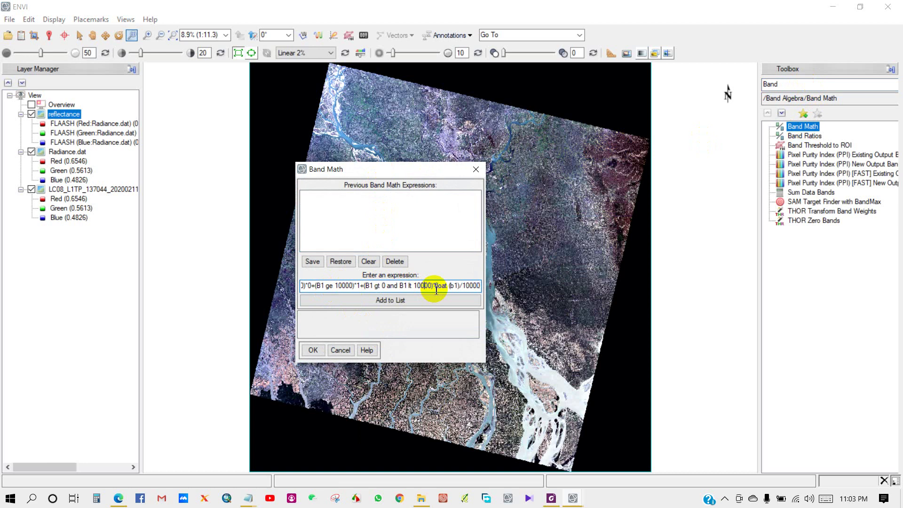
key("Home")
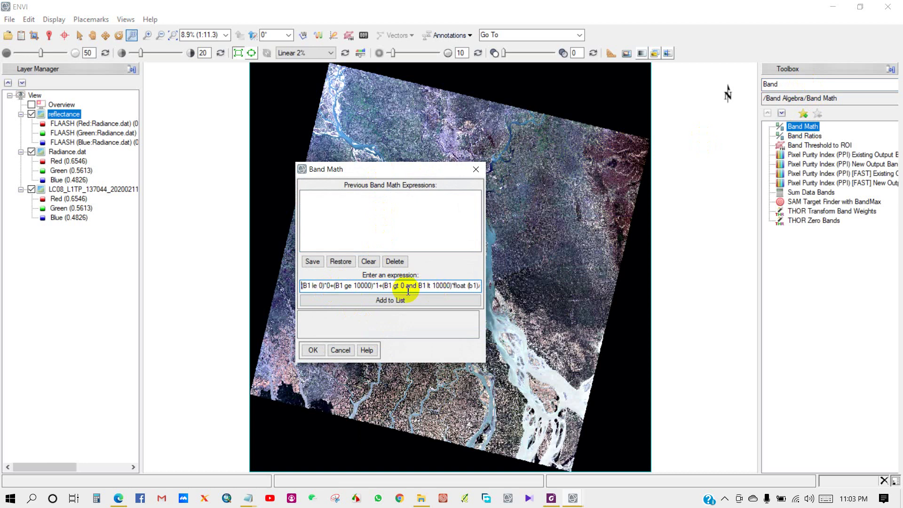
left_click(387, 301)
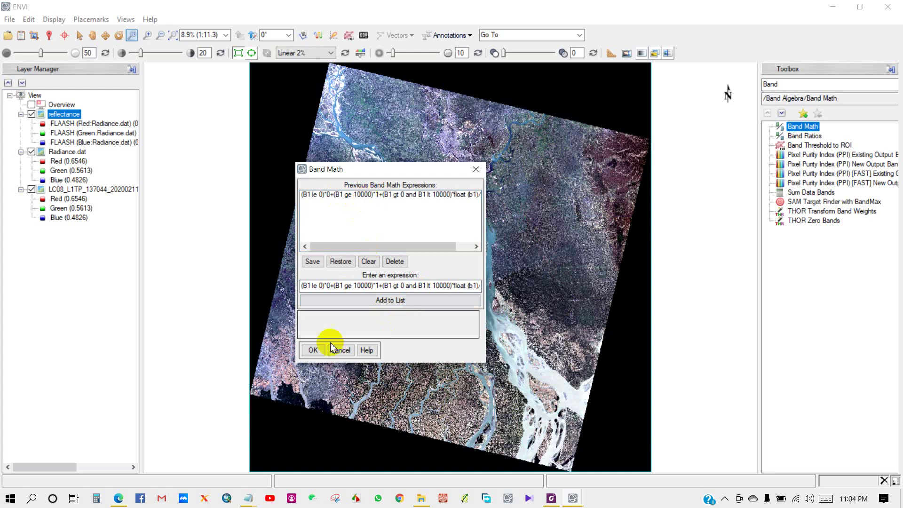
left_click(313, 350)
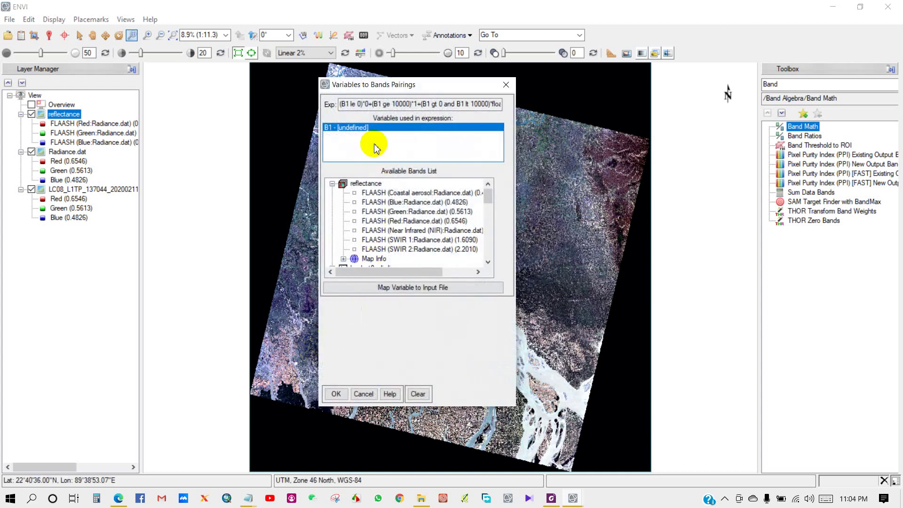
Map variable B1 to the entire reflectance file.
left_click(391, 292)
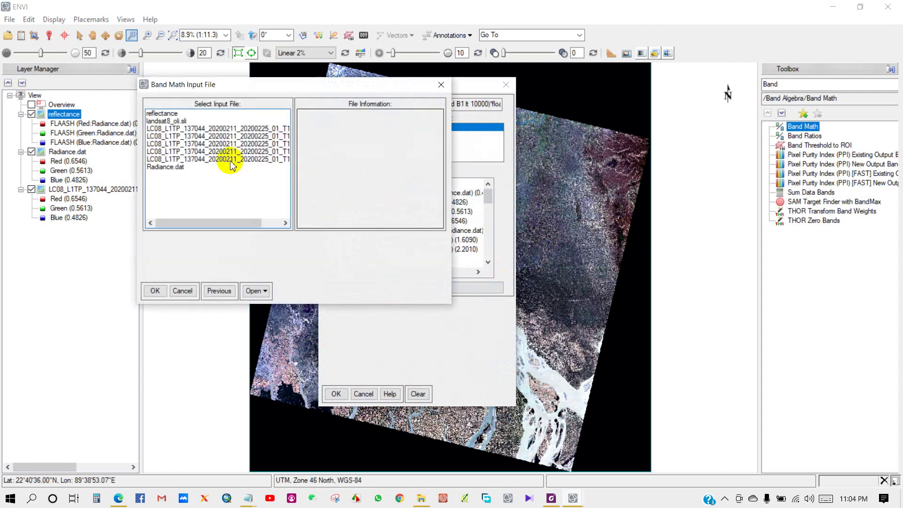
left_click(161, 114)
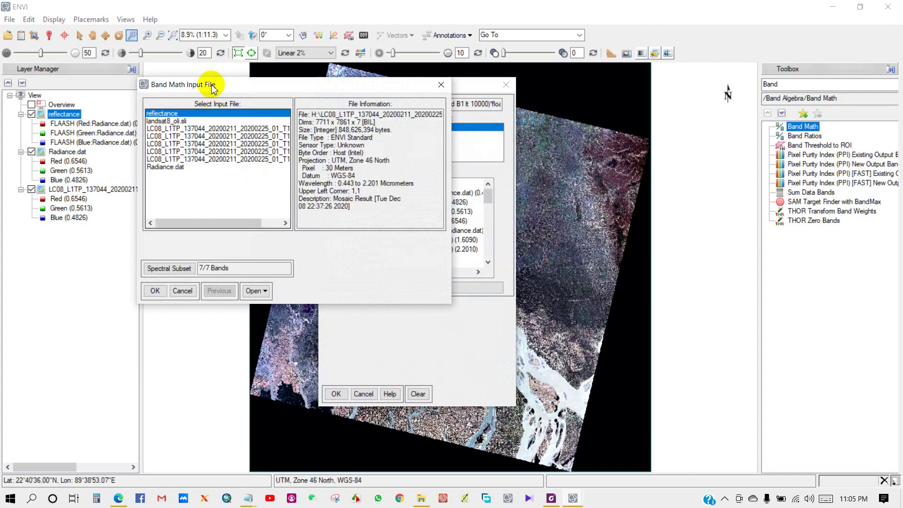
left_click_drag(214, 84, 327, 120)
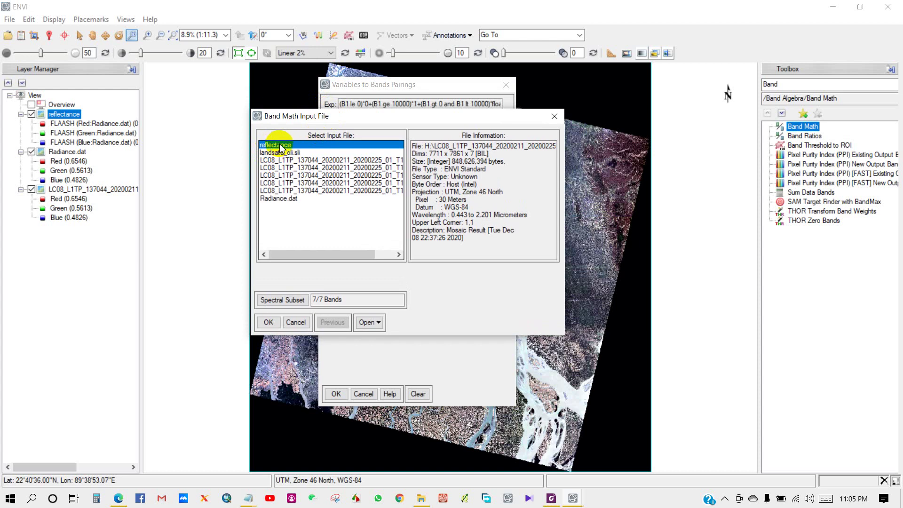
left_click(269, 323)
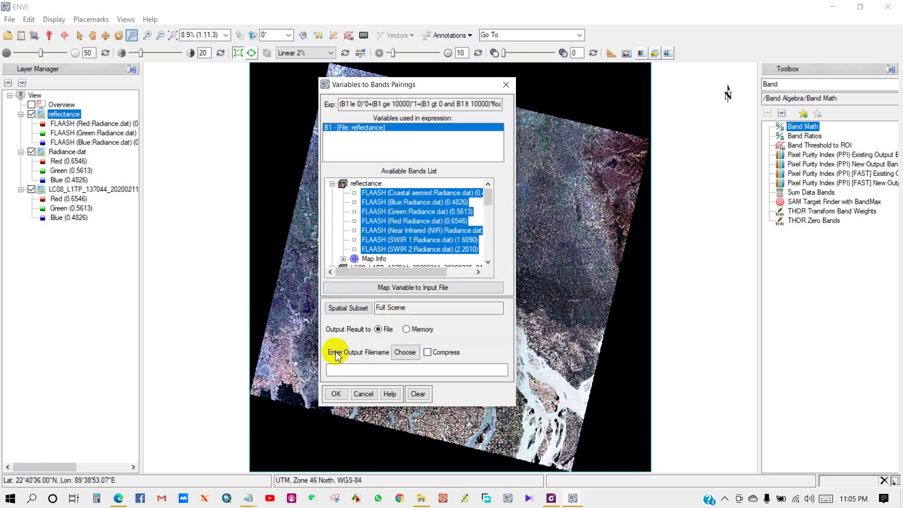
Name the Band Math output reflectancefinal in the Output folder and run the calculation.
left_click(405, 352)
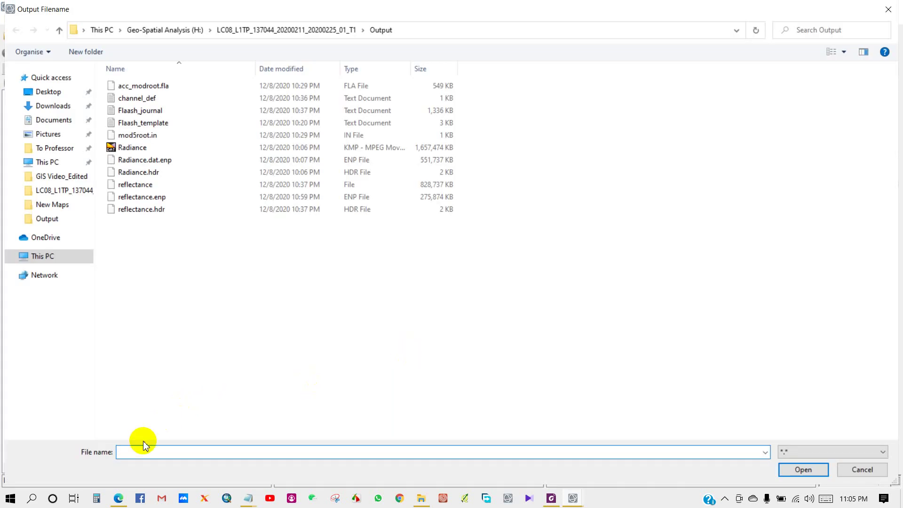
type("refl")
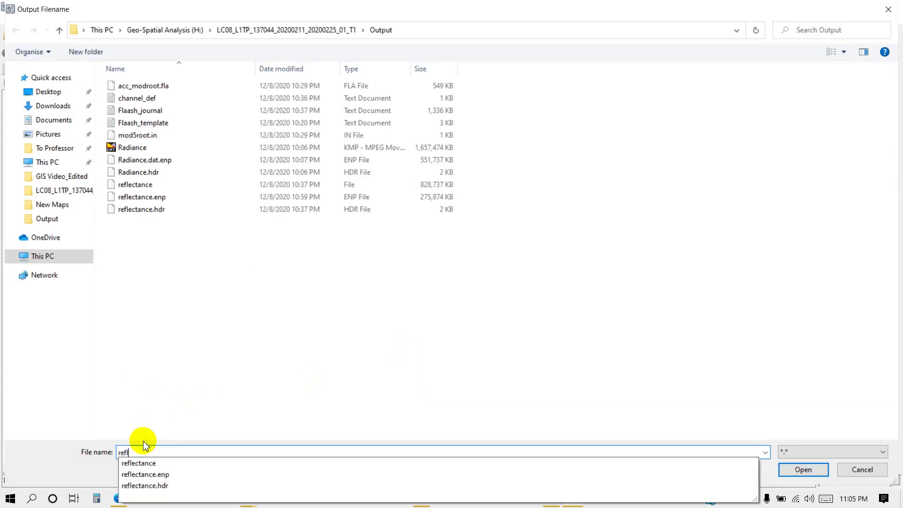
type("ectancefinal")
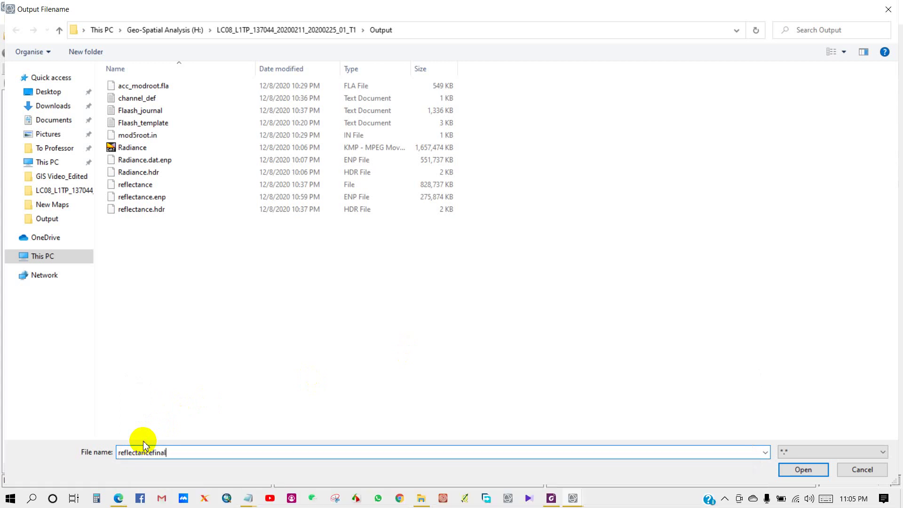
left_click(801, 470)
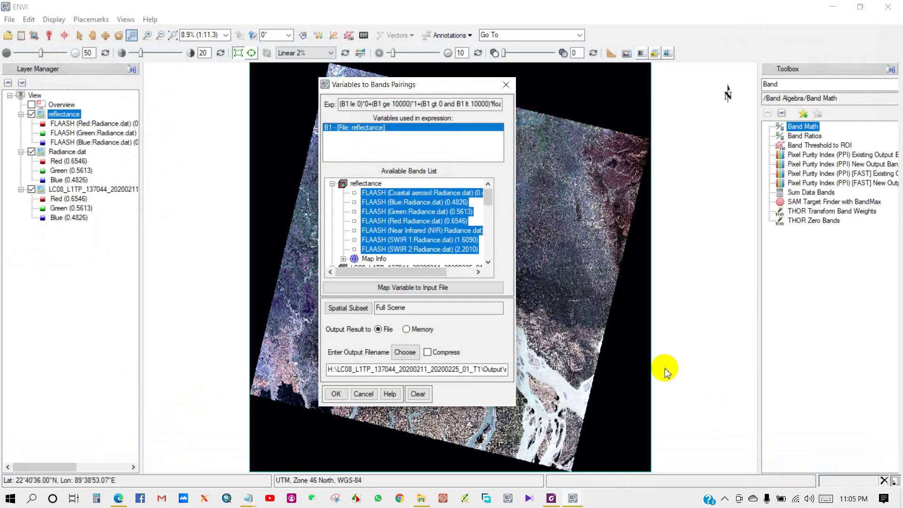
left_click(336, 394)
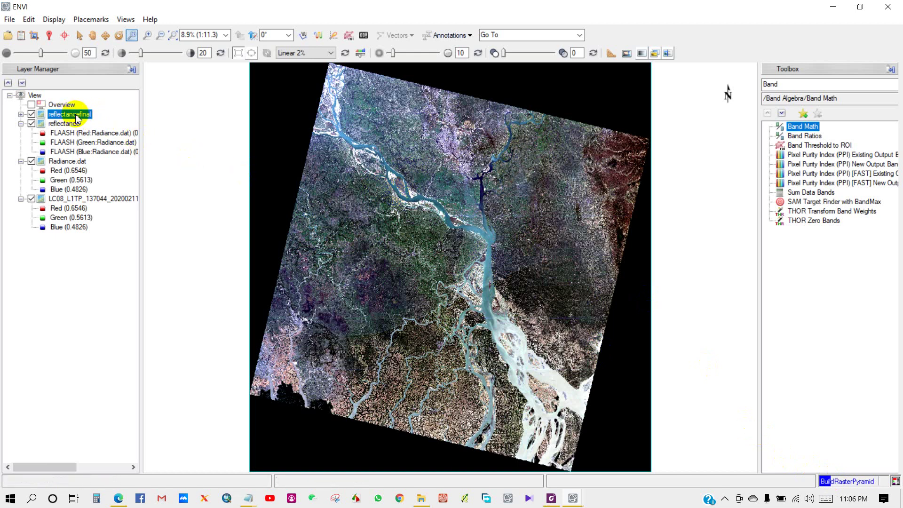
Expand the reflectancefinal layer to show its three Band Math bands from FLAASH Red, Green, Blue.
left_click(21, 115)
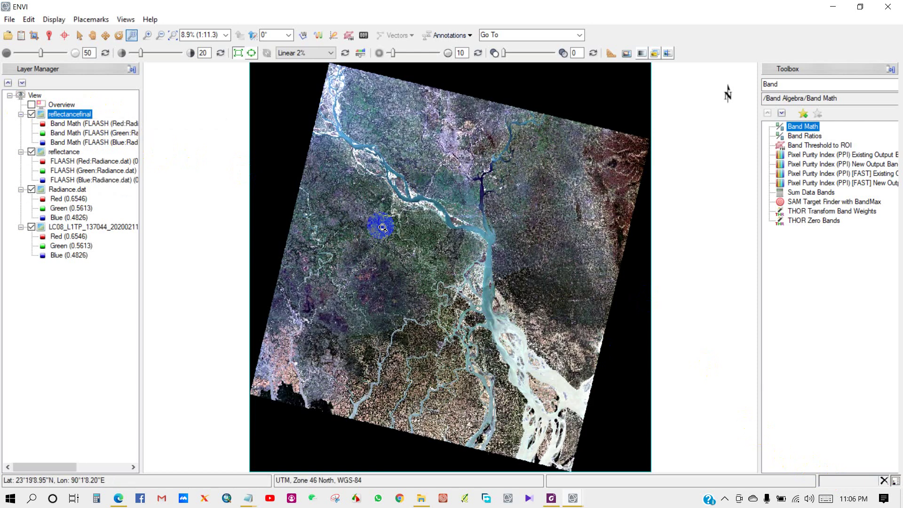
left_click_drag(771, 85, 797, 85)
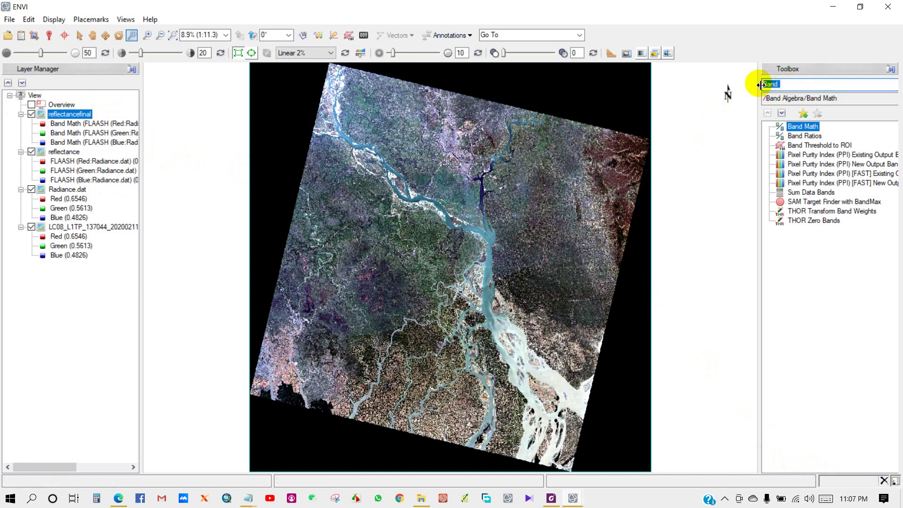
Launch the Compute Statistics tool with reflectancefinal as the input file.
type("compu")
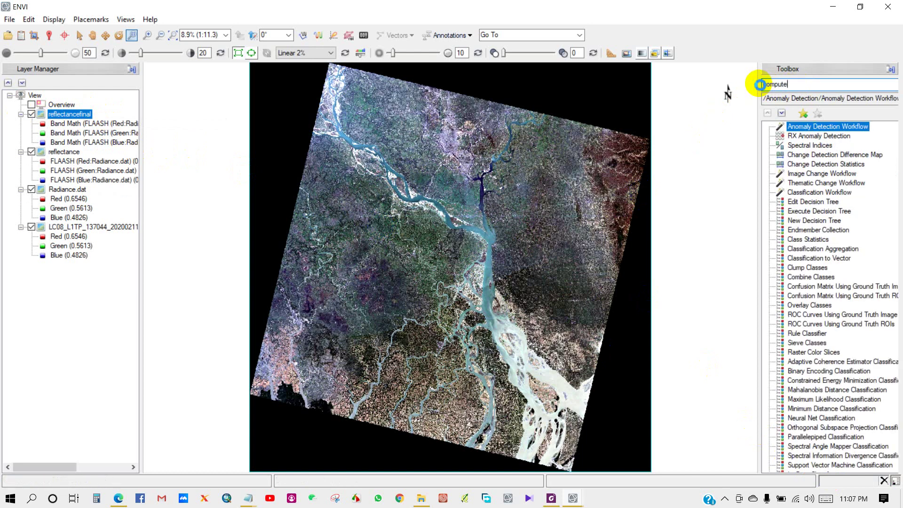
type("te")
left_click(826, 156)
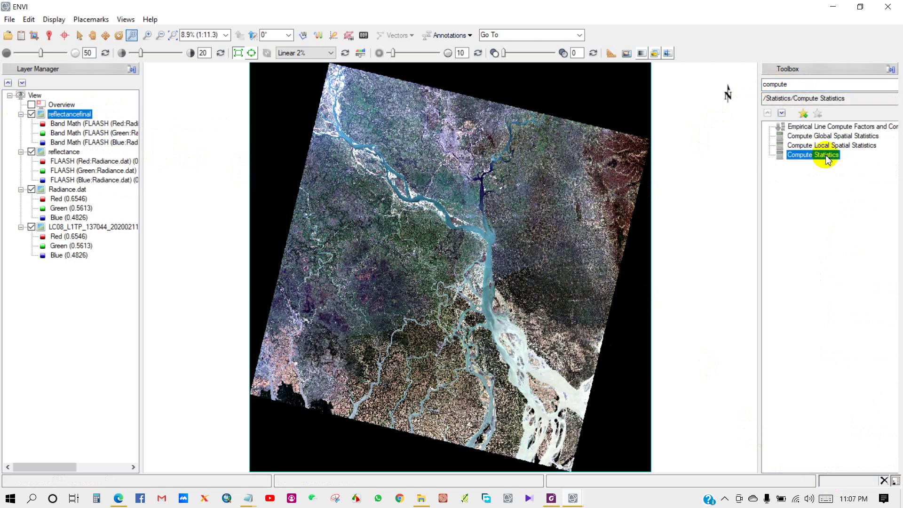
double_click(826, 155)
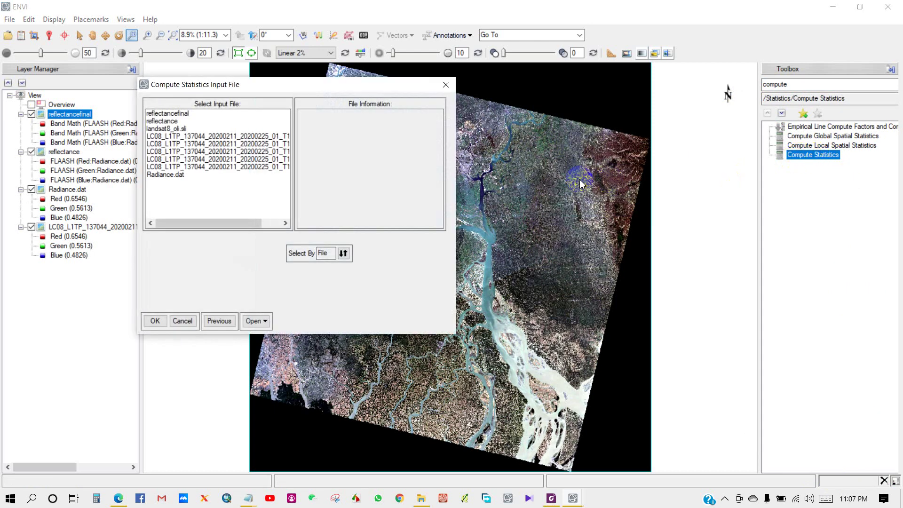
left_click_drag(212, 87, 354, 104)
left_click(325, 133)
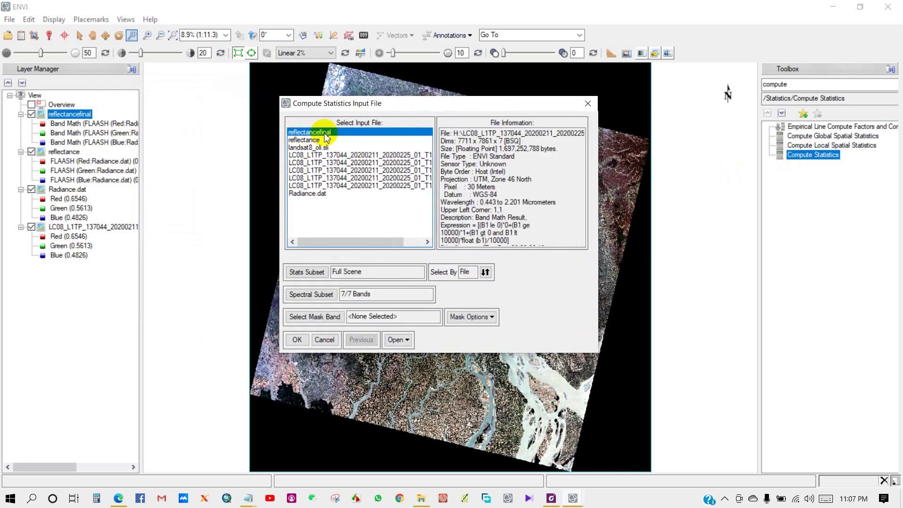
left_click(297, 339)
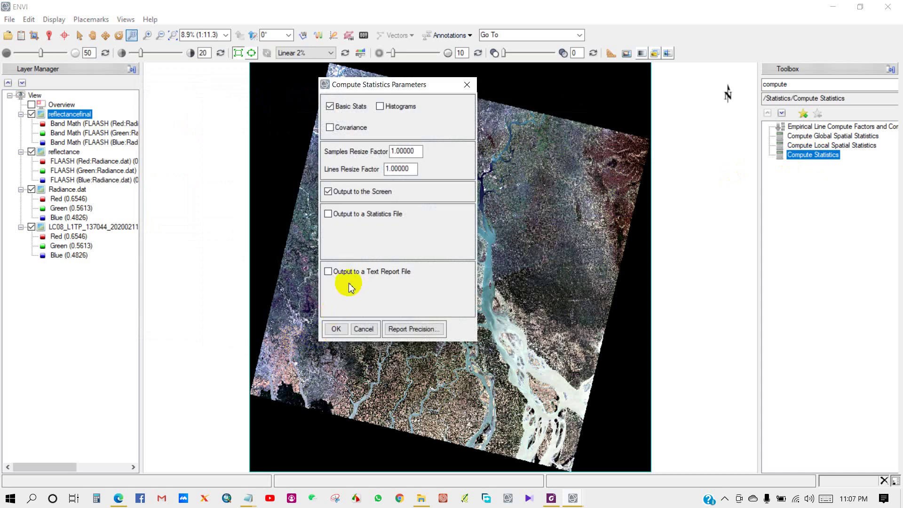
Compute statistics and confirm every band's Min/Max stays within 0–1, then close the results.
left_click(334, 330)
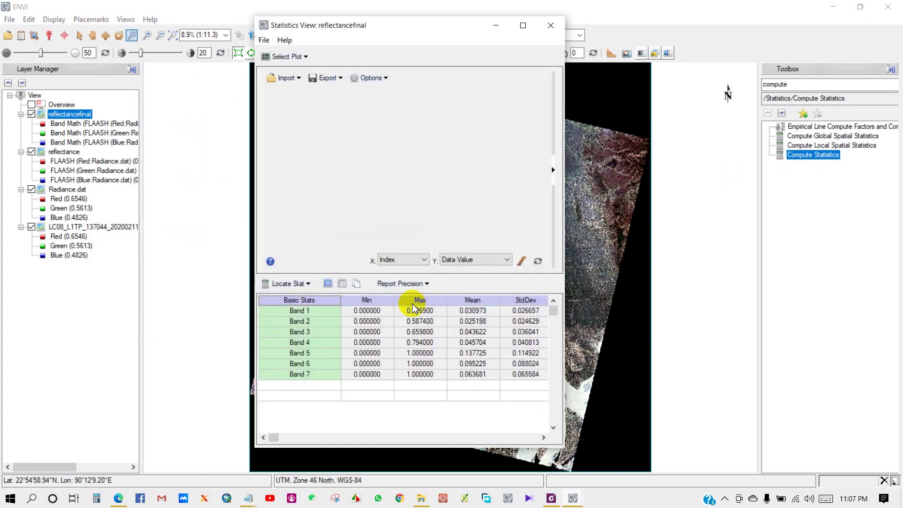
left_click(369, 326)
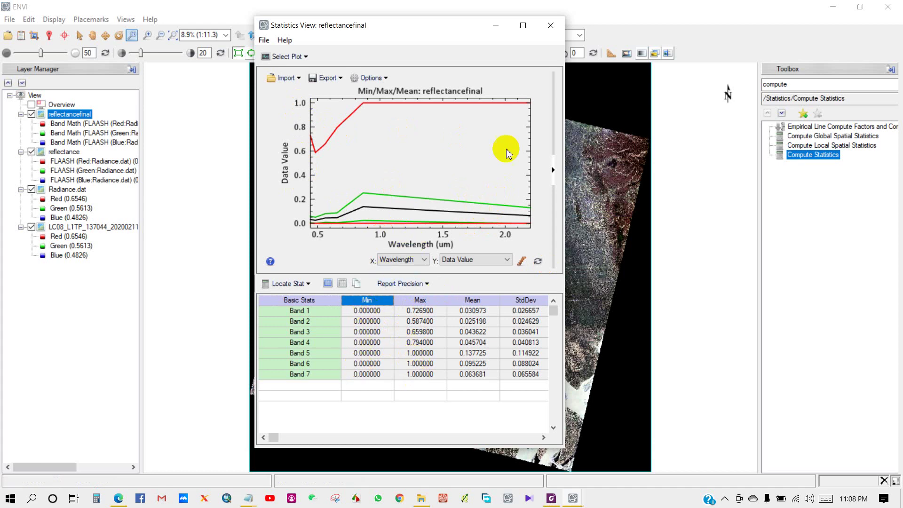
left_click(550, 24)
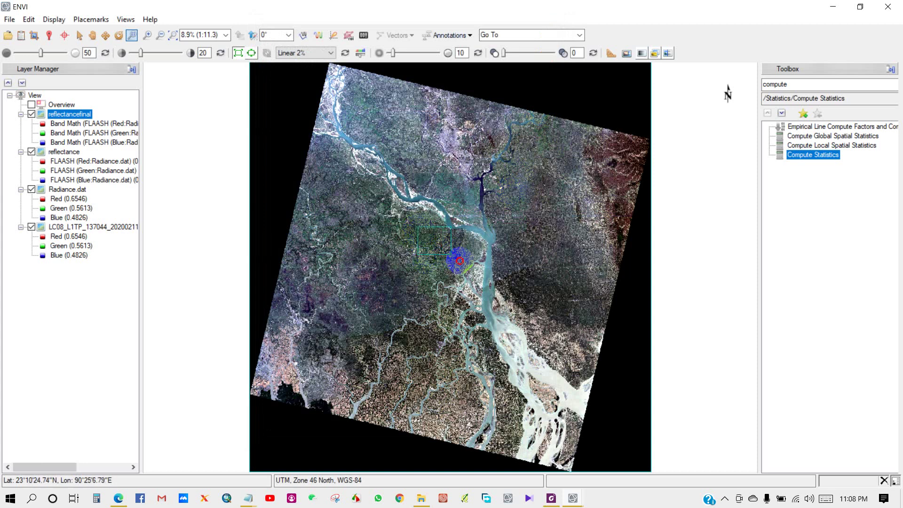
Return to full extent and enable View Swipe to compare the original LC08 scene against corrected output.
left_click_drag(458, 260, 463, 262)
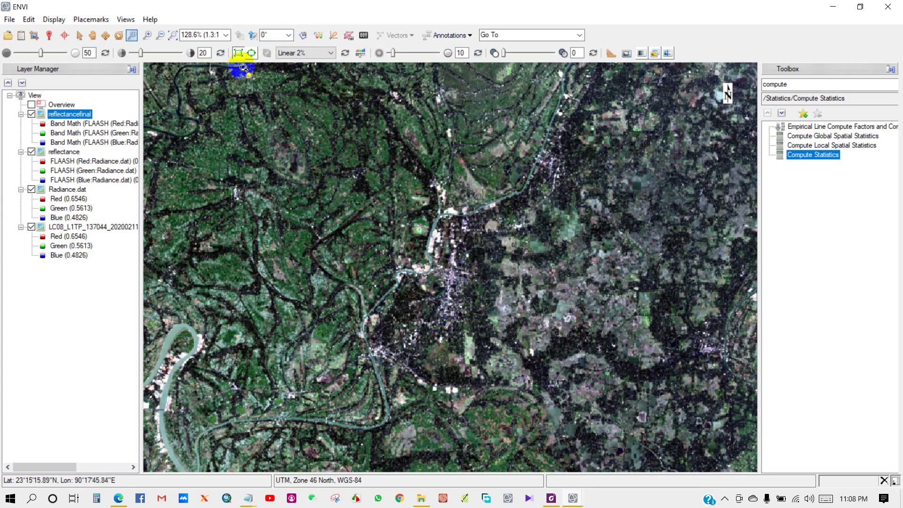
left_click(172, 35)
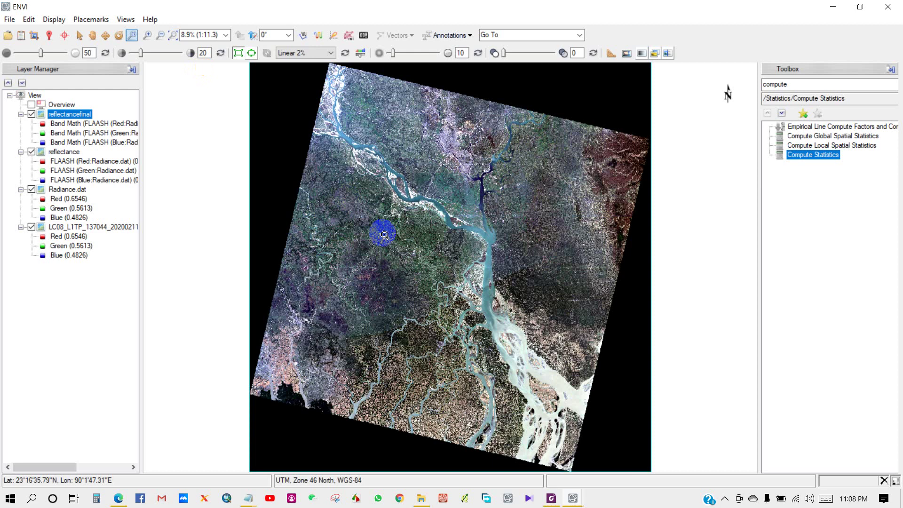
left_click(667, 53)
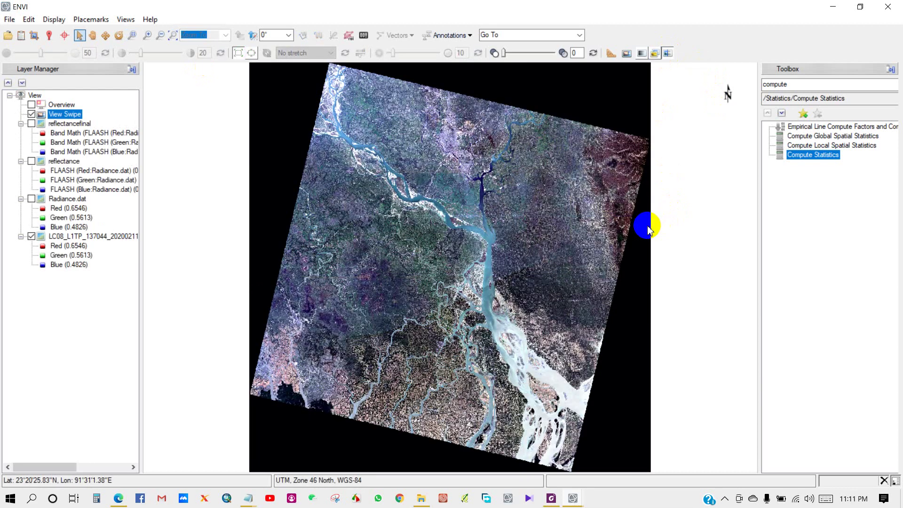
left_click(236, 247)
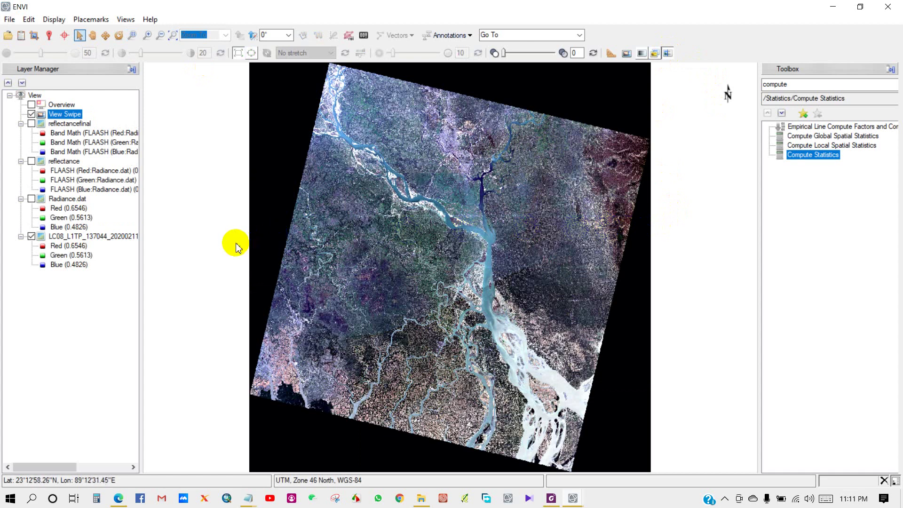